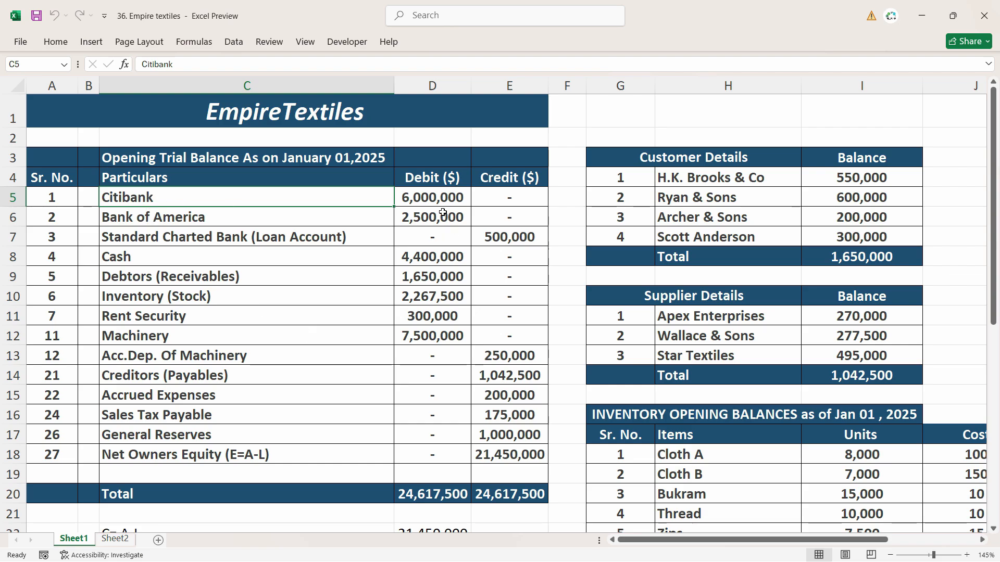
Step: Review the particulars in the opening trial balance and switch to the coa_import_template workbook to compare its account layout
{"action": "left_click_drag", "start_coordinate": [146, 203], "coordinate": [156, 417]}
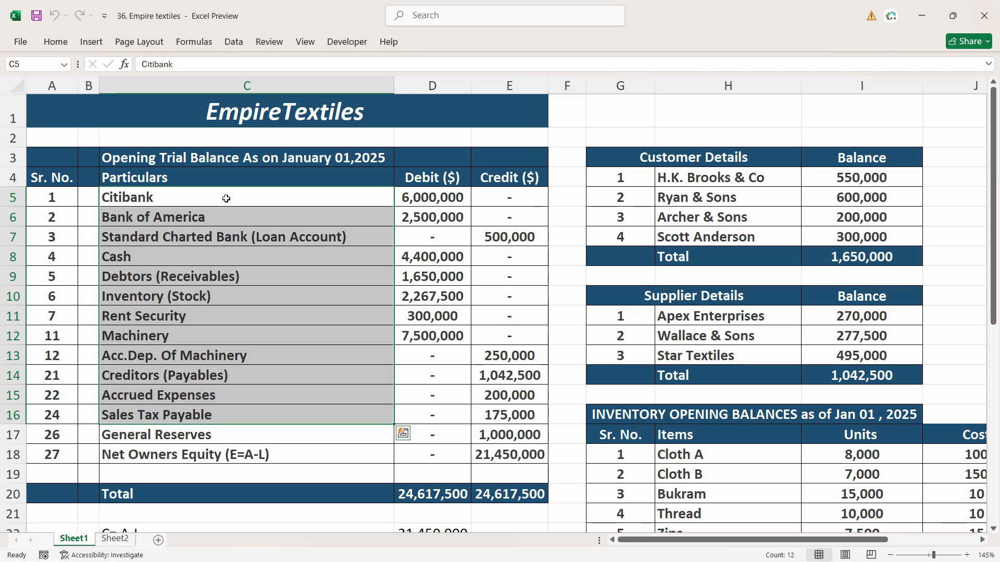
{"action": "left_click", "coordinate": [443, 205]}
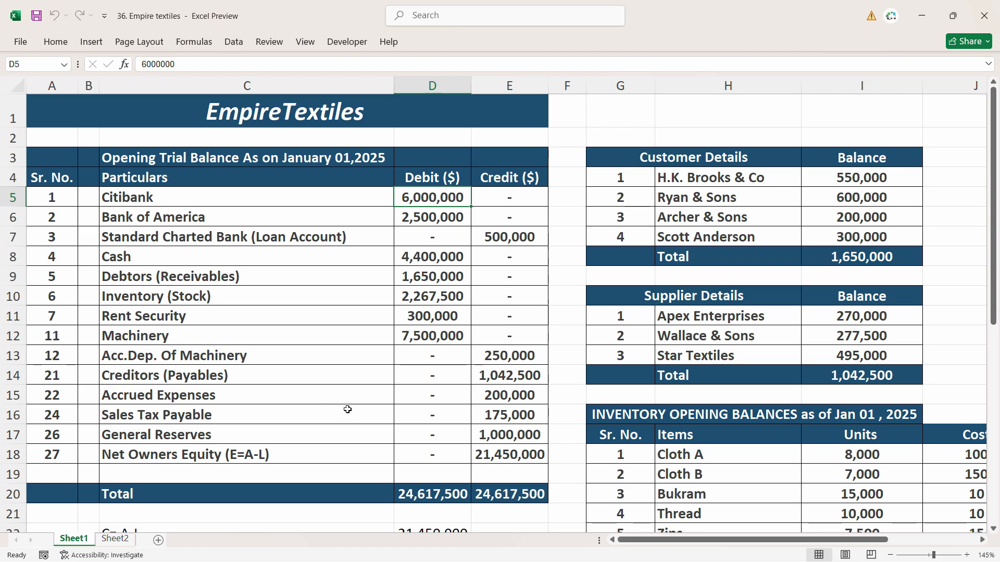
{"action": "key", "text": "alt+Tab"}
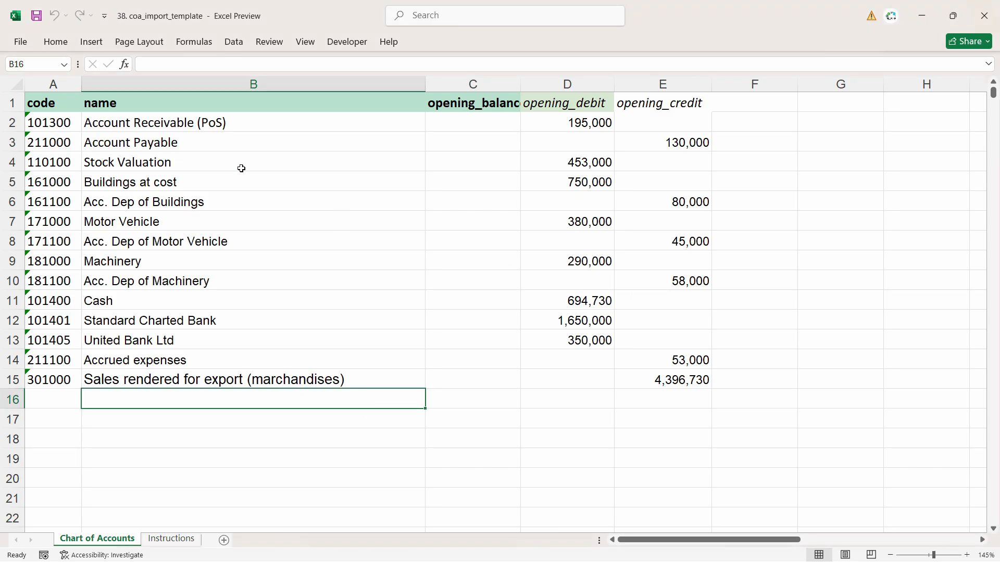
{"action": "key", "text": "alt+Tab"}
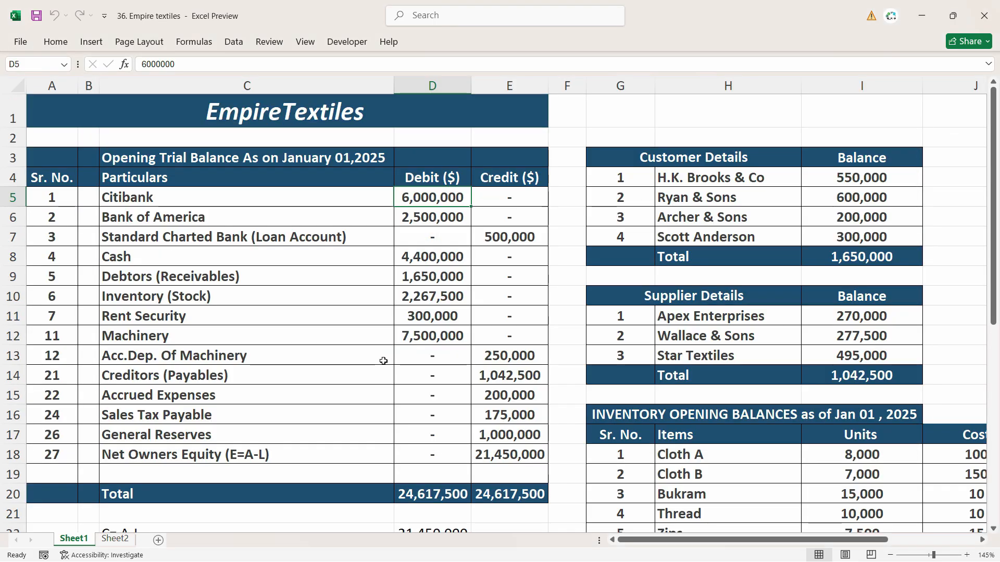
{"action": "key", "text": "alt+Tab"}
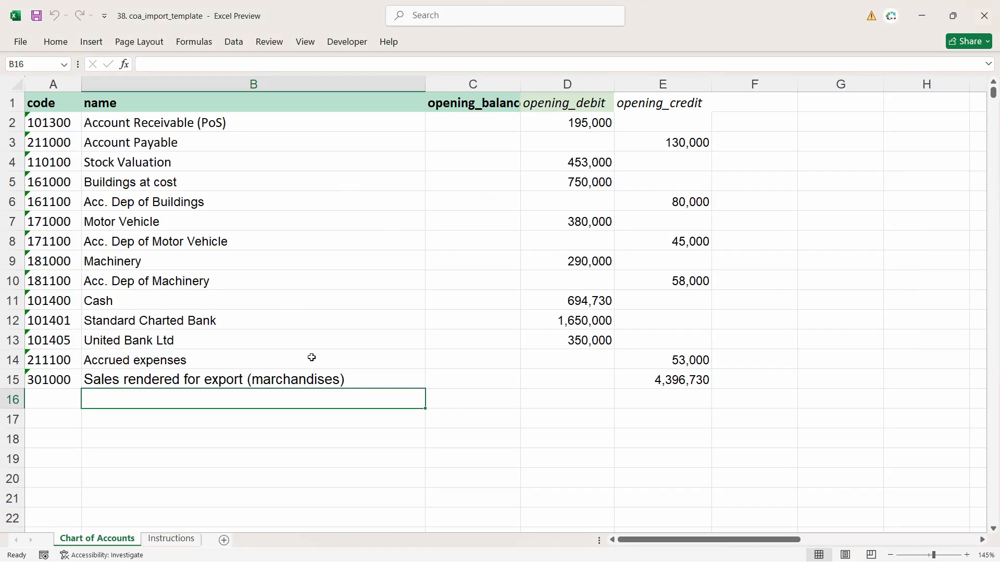
Step: Switch to Odoo in the browser and open the Chart of Accounts in the Accounting app
{"action": "key", "text": "alt+Tab"}
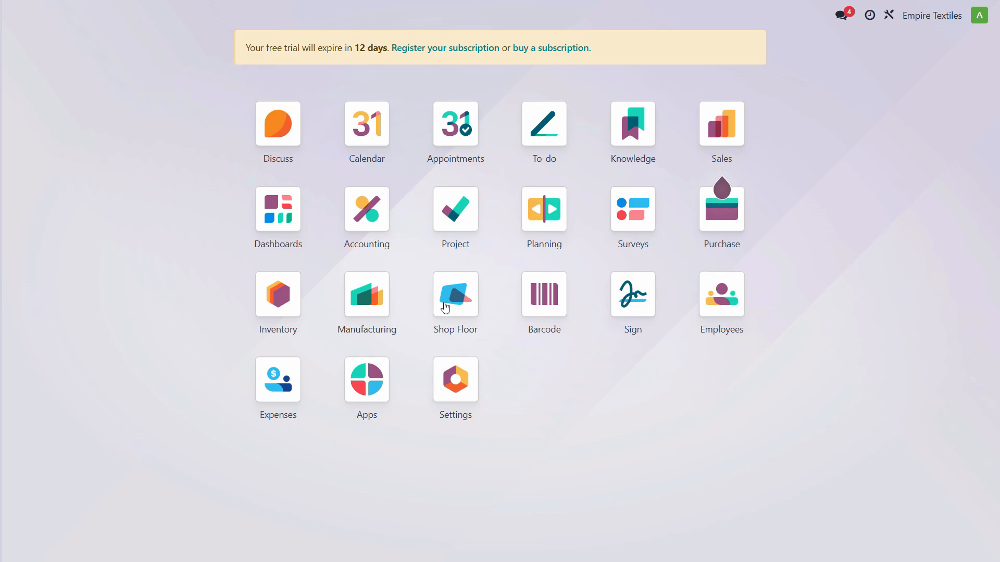
{"action": "left_click", "coordinate": [367, 220]}
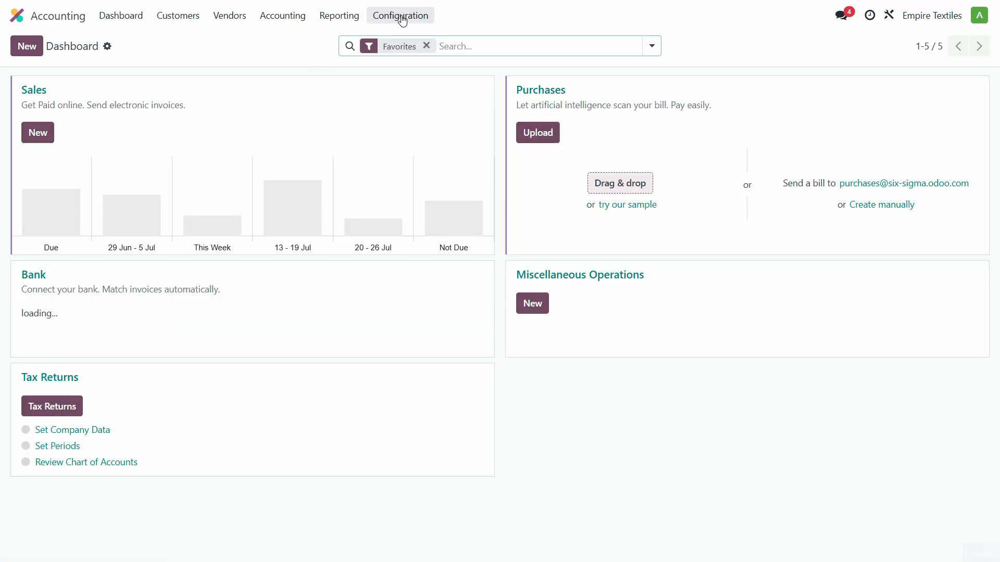
{"action": "left_click", "coordinate": [401, 16]}
{"action": "left_click", "coordinate": [432, 87]}
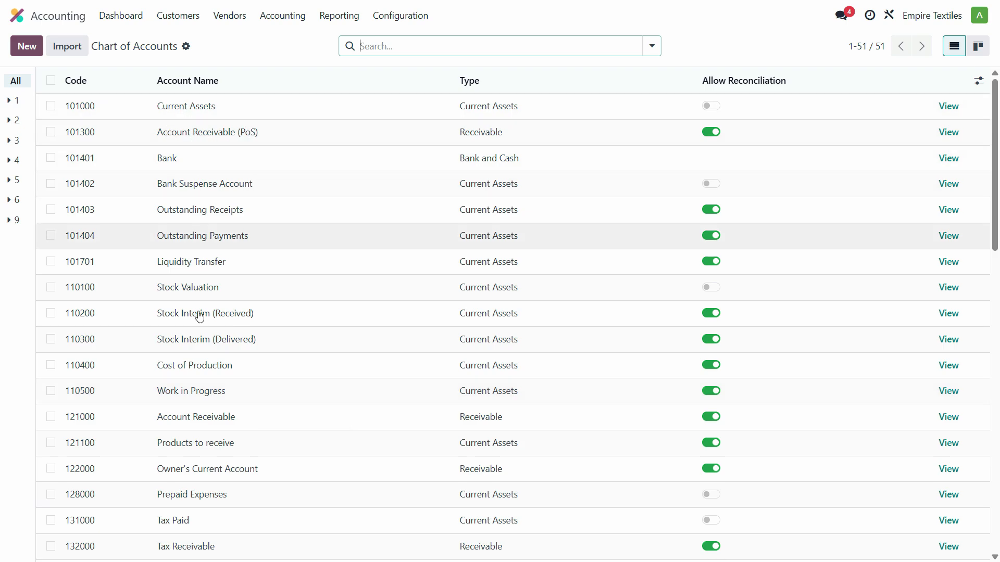
Step: Copy the name Citibank from the trial balance workbook, rename account 101401 to Citibank in Odoo and save it
{"action": "key", "text": "alt+Tab"}
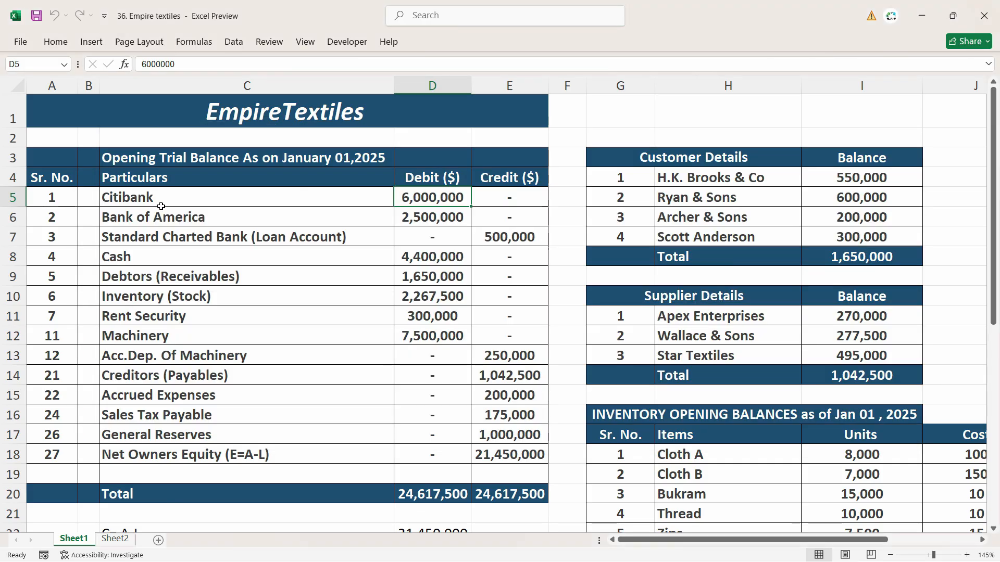
{"action": "key", "text": "alt+Tab"}
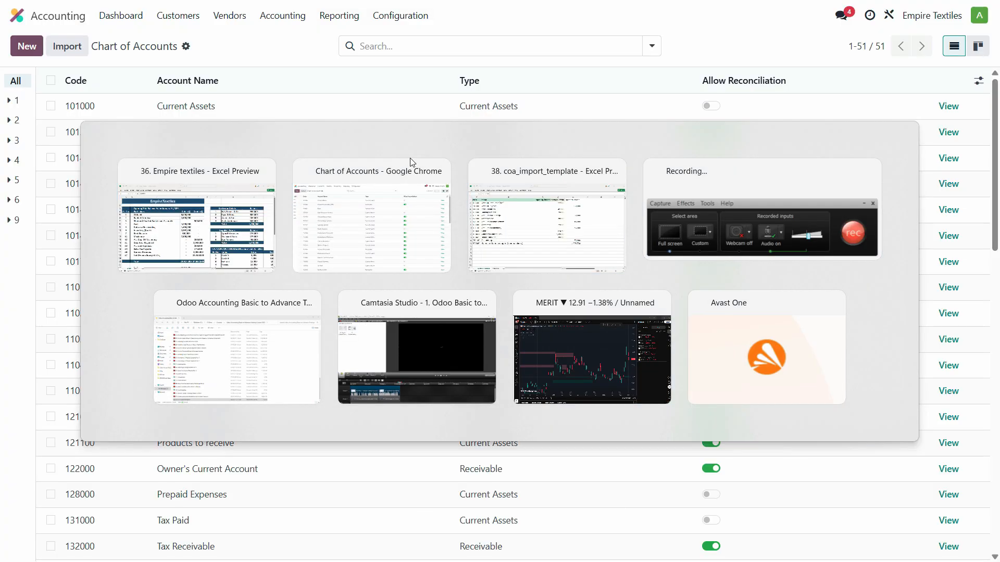
{"action": "key", "text": "alt+Tab"}
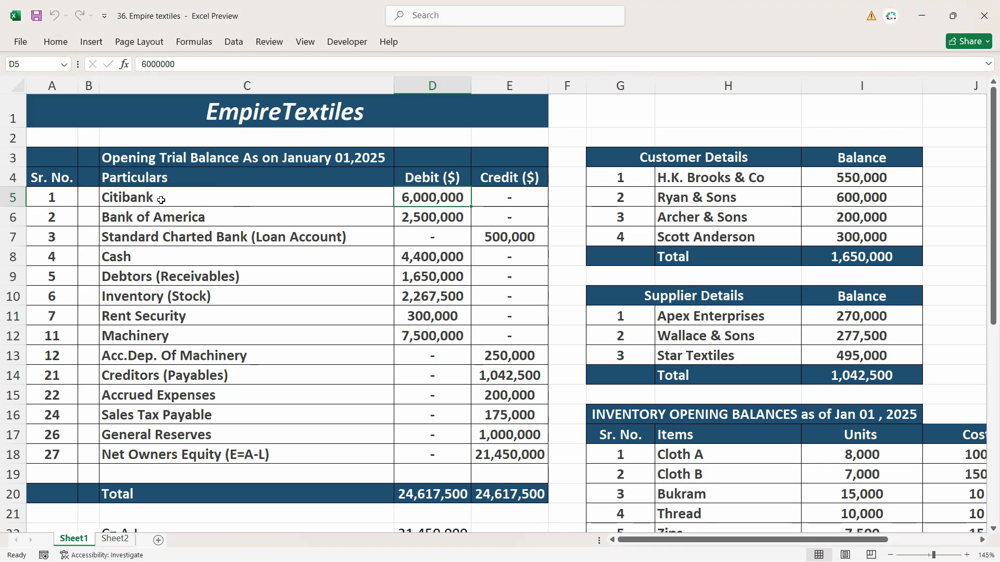
{"action": "left_click", "coordinate": [161, 200]}
{"action": "key", "text": "ctrl+c"}
{"action": "key", "text": "alt+Tab"}
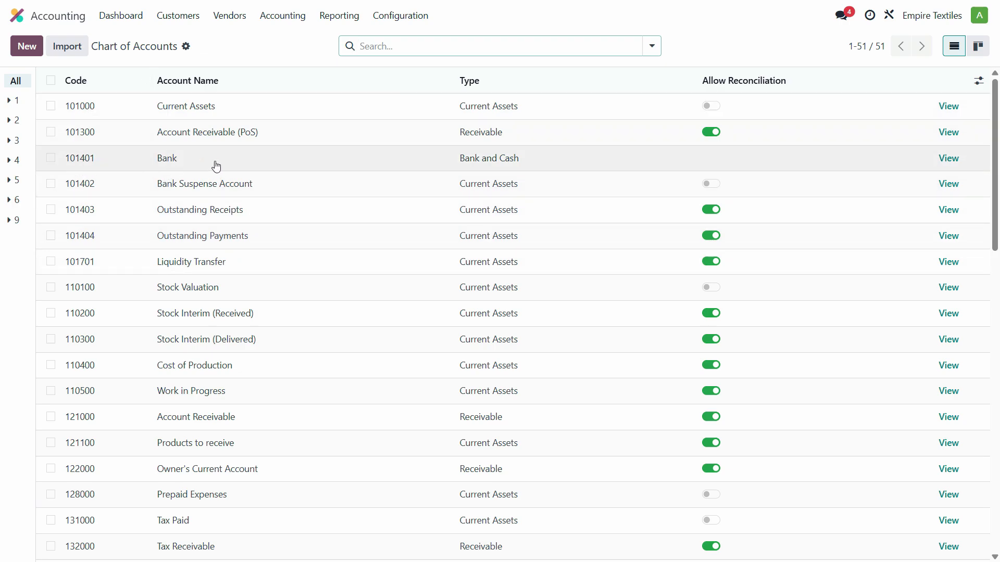
{"action": "left_click", "coordinate": [181, 164]}
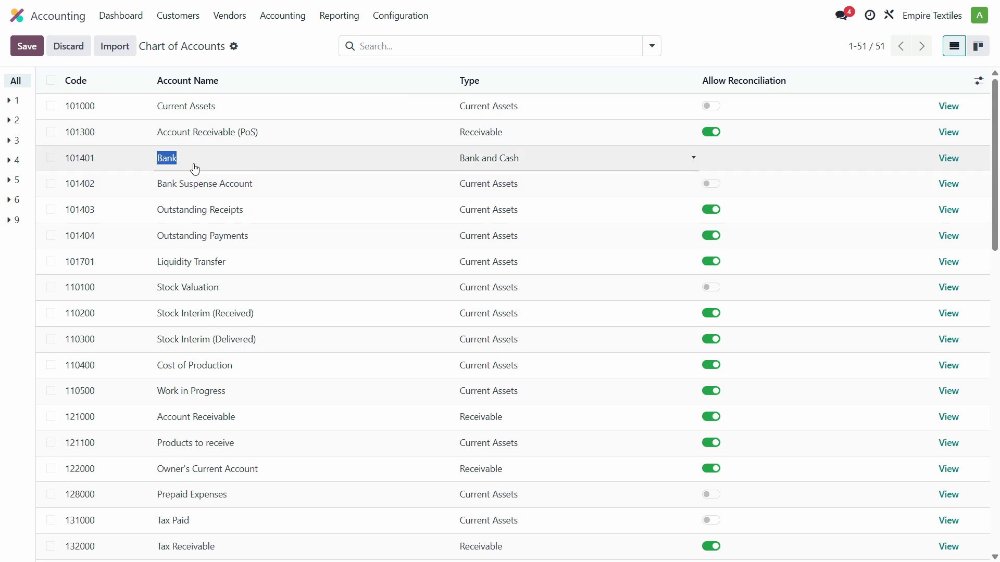
{"action": "type", "text": "Citibank"}
{"action": "left_click", "coordinate": [26, 45]}
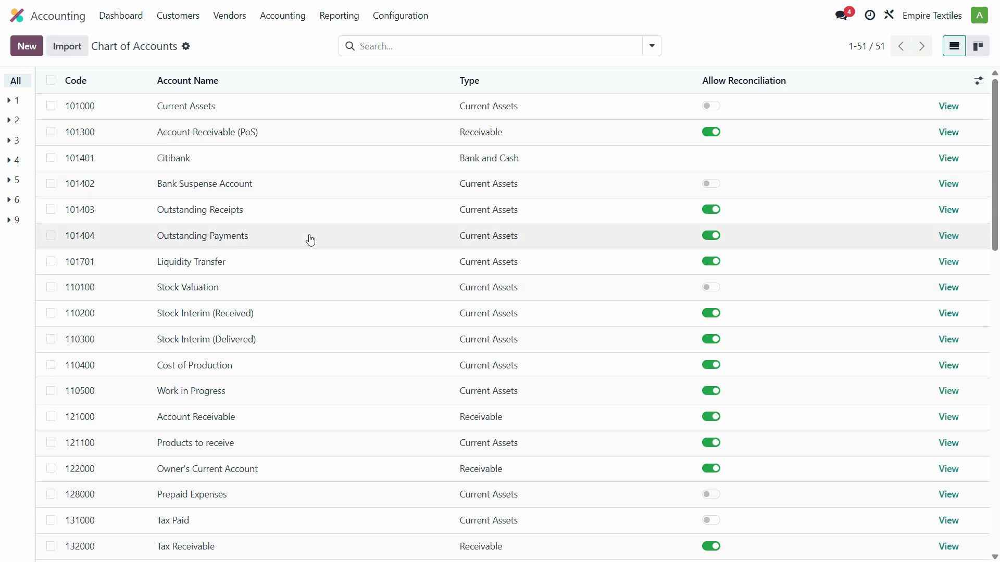
Step: Create account 101400 named Bank of America, copied from the trial balance workbook, with type Bank and Cash, and save it
{"action": "key", "text": "alt+Tab"}
{"action": "key", "text": "Down"}
{"action": "key", "text": "ctrl+c"}
{"action": "key", "text": "alt+Tab"}
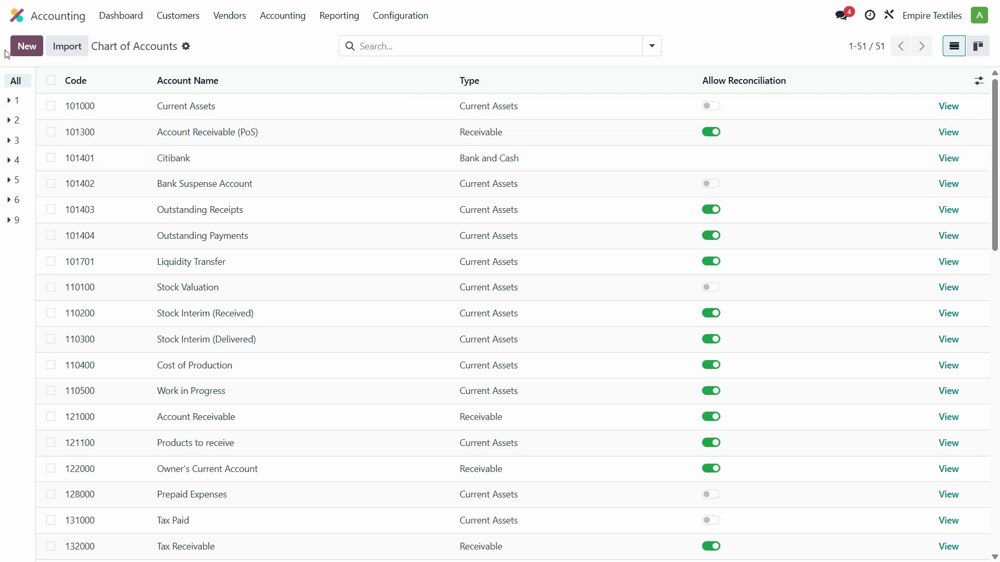
{"action": "left_click", "coordinate": [26, 46]}
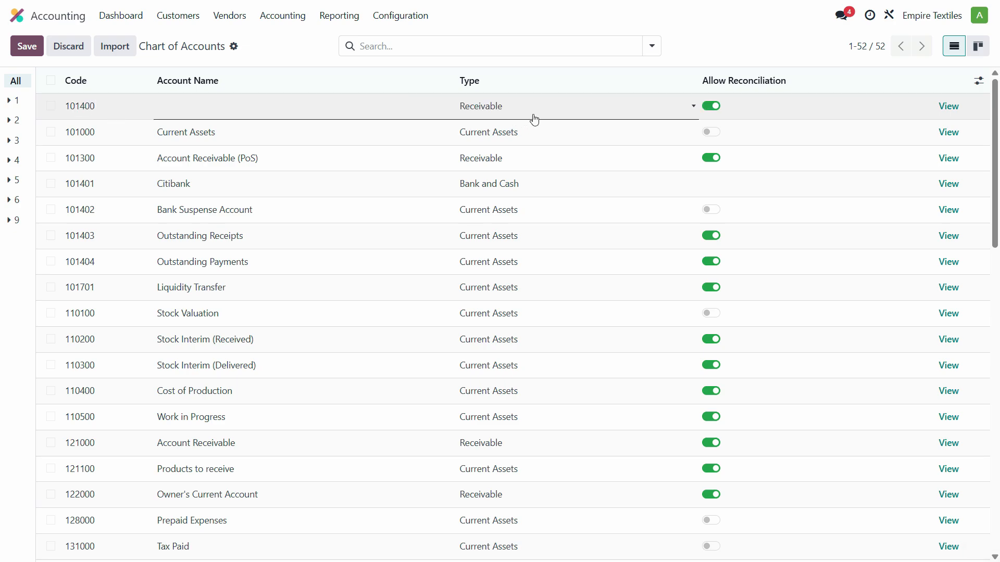
{"action": "left_click", "coordinate": [534, 114]}
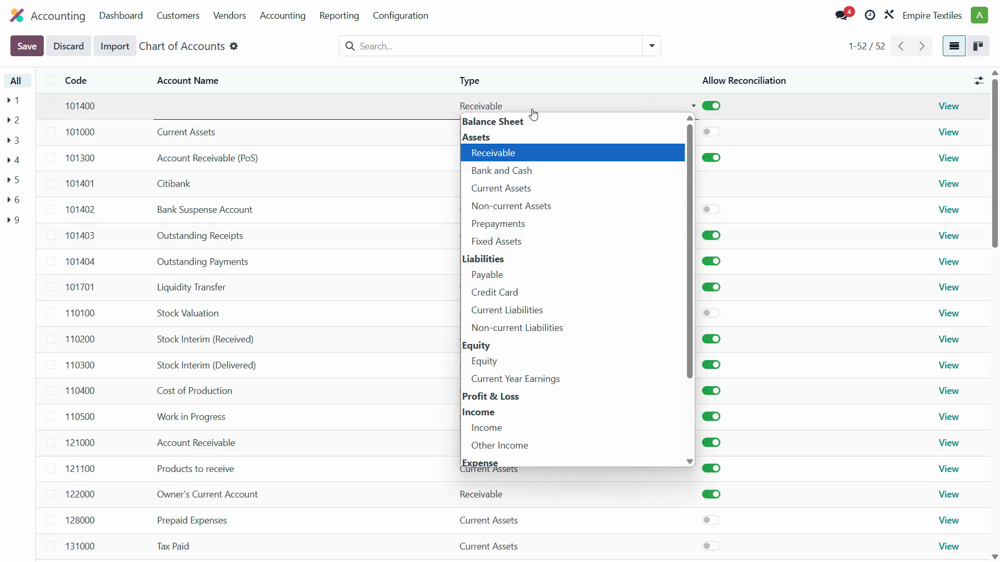
{"action": "left_click", "coordinate": [521, 171]}
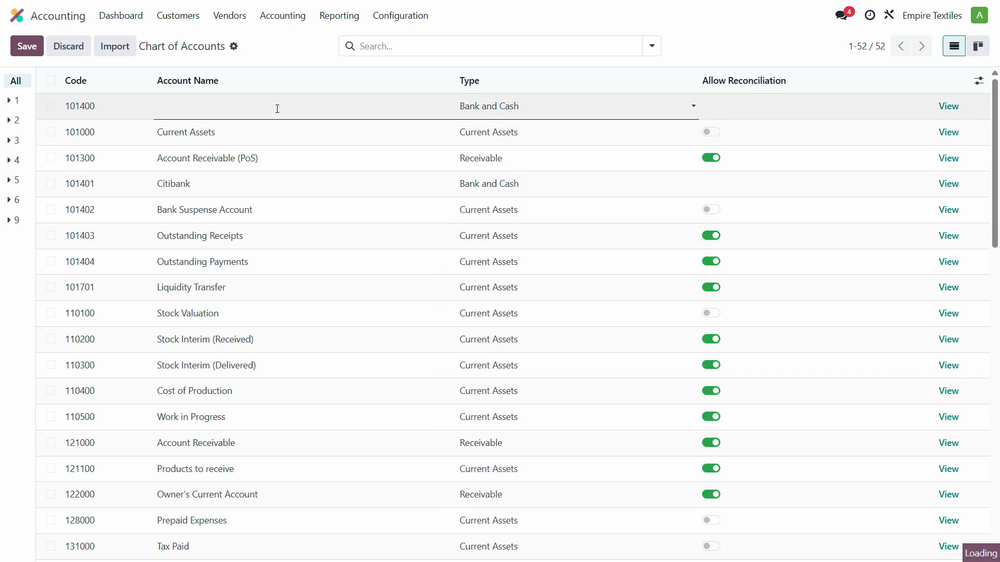
{"action": "type", "text": "Bank of America"}
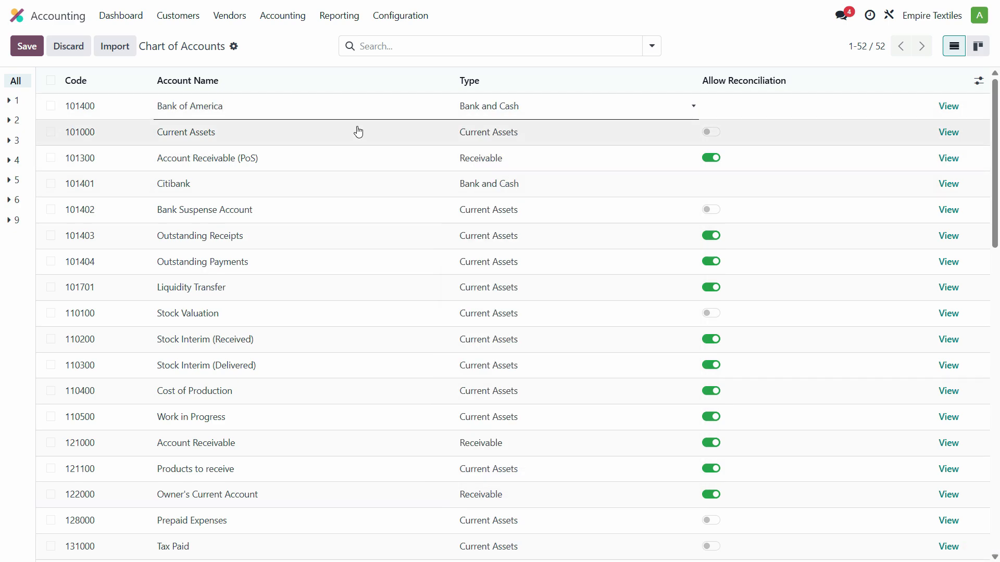
{"action": "left_click", "coordinate": [27, 52]}
Step: Rename the Non-current Liabilities account 291000 to "Standard Charted Bank (Loan Account)", copied from the trial balance workbook, and save it
{"action": "key", "text": "alt+Tab"}
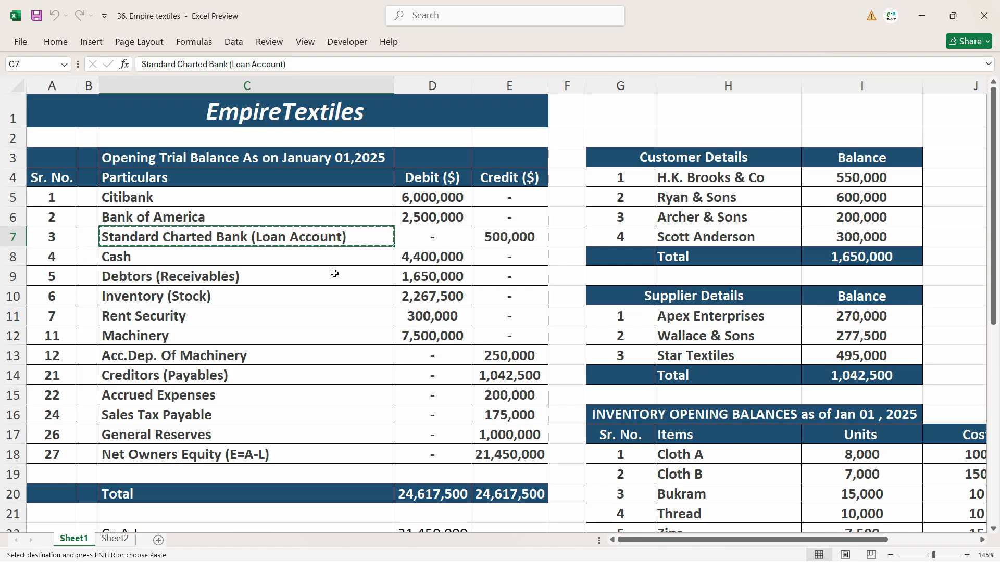
{"action": "key", "text": "Tab"}
{"action": "key", "text": "alt"}
{"action": "key", "text": "alt+Tab"}
{"action": "left_click", "coordinate": [36, 54]}
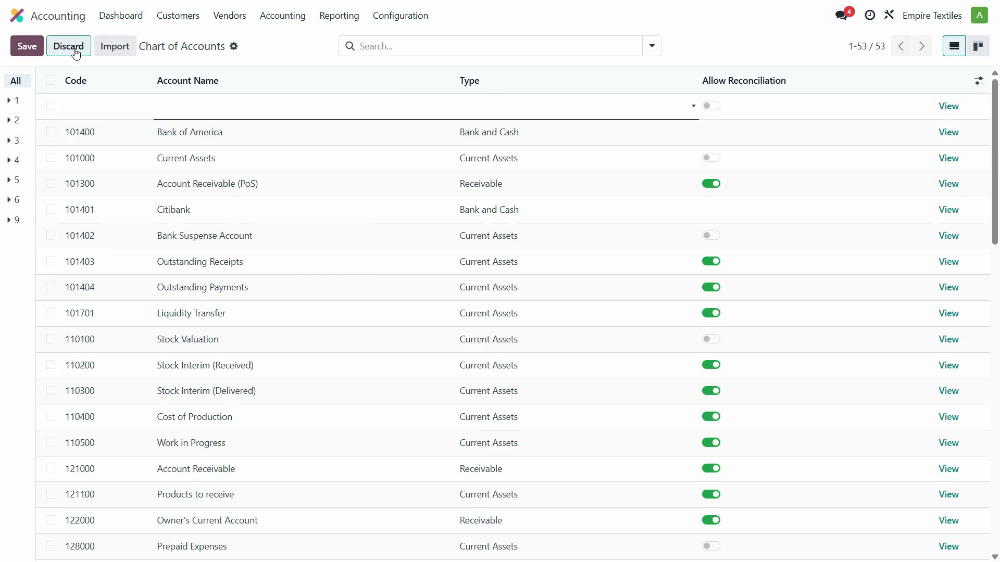
{"action": "left_click", "coordinate": [68, 46]}
{"action": "scroll", "coordinate": [449, 324], "scroll_direction": "down", "scroll_amount": 12}
{"action": "scroll", "coordinate": [528, 261], "scroll_direction": "up", "scroll_amount": 3}
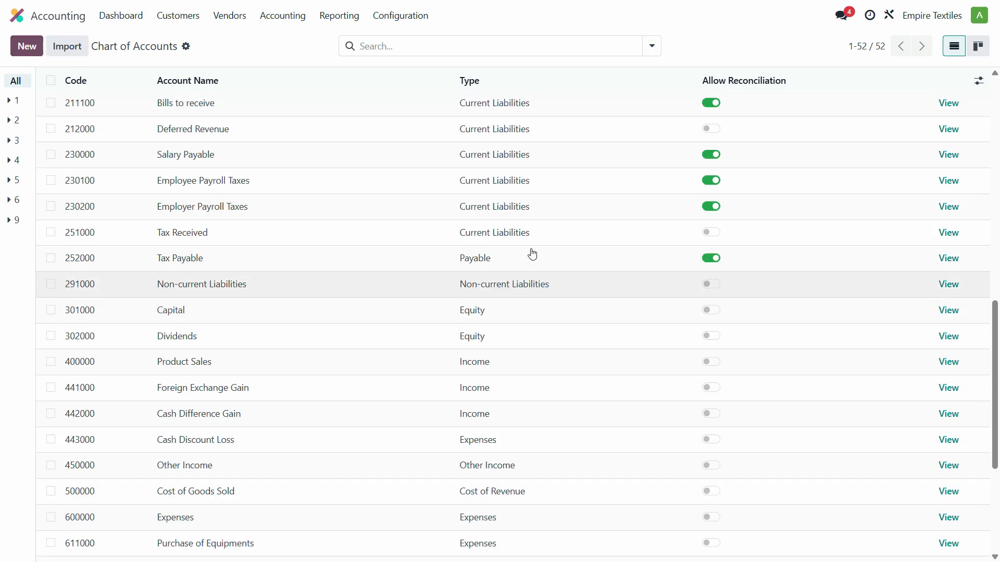
{"action": "scroll", "coordinate": [259, 292], "scroll_direction": "up", "scroll_amount": 2}
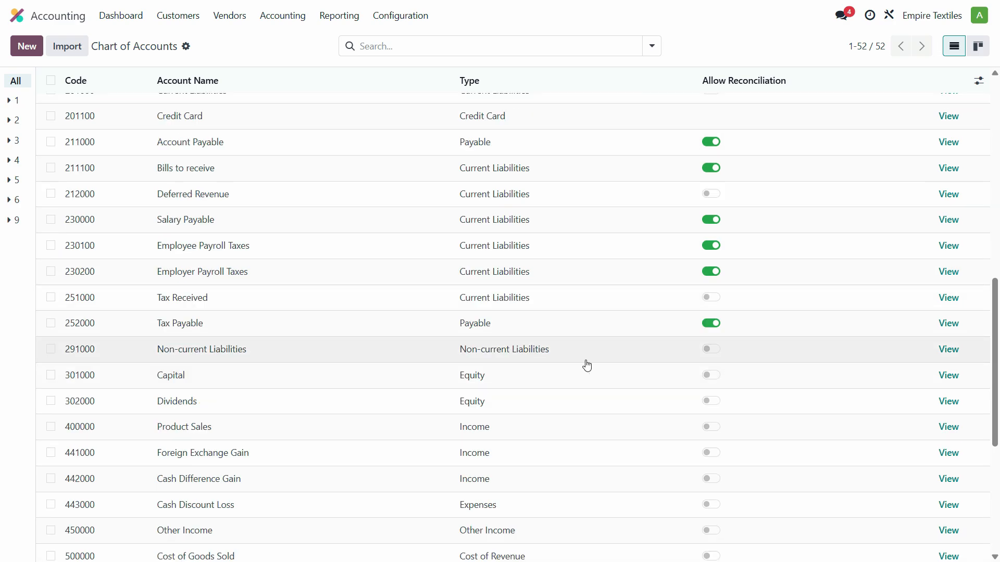
{"action": "left_click", "coordinate": [223, 352]}
{"action": "type", "text": "Standard Charted Bank (Loan Account)"}
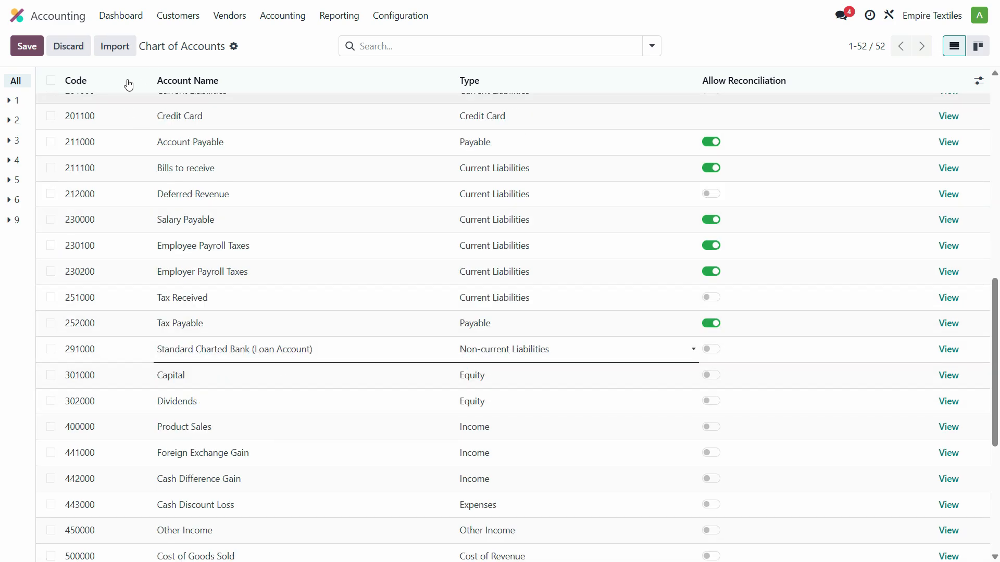
{"action": "left_click", "coordinate": [27, 46]}
Step: Search the chart of accounts for an existing cash account and clear the search filter
{"action": "key", "text": "alt+Tab"}
{"action": "key", "text": "alt+Tab"}
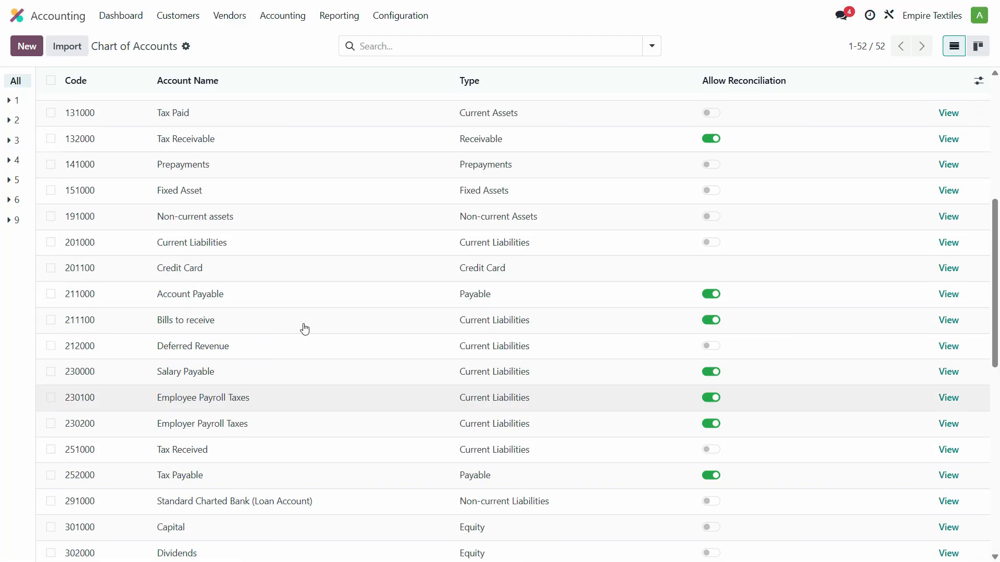
{"action": "scroll", "coordinate": [304, 328], "scroll_direction": "up", "scroll_amount": 13}
{"action": "left_click", "coordinate": [478, 48]}
{"action": "type", "text": "casgh"}
{"action": "key", "text": "Return"}
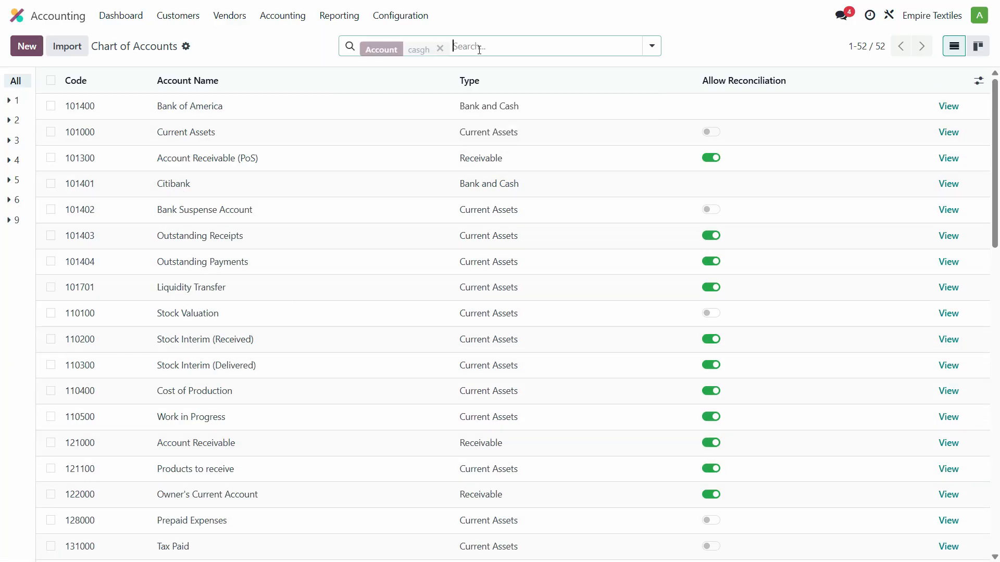
{"action": "left_click", "coordinate": [440, 45]}
{"action": "type", "text": "cas"}
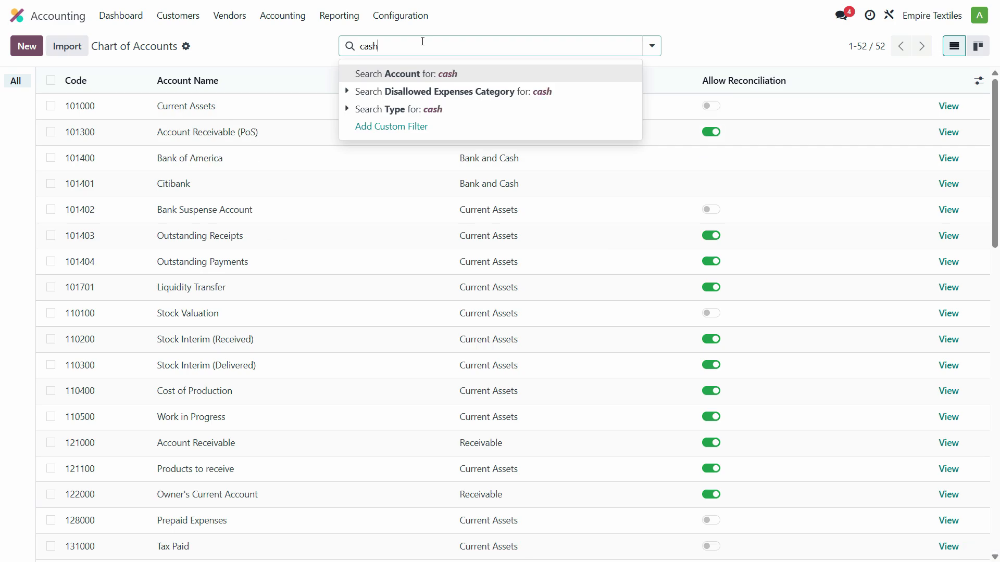
{"action": "type", "text": "h"}
{"action": "key", "text": "Return"}
{"action": "left_click", "coordinate": [438, 46]}
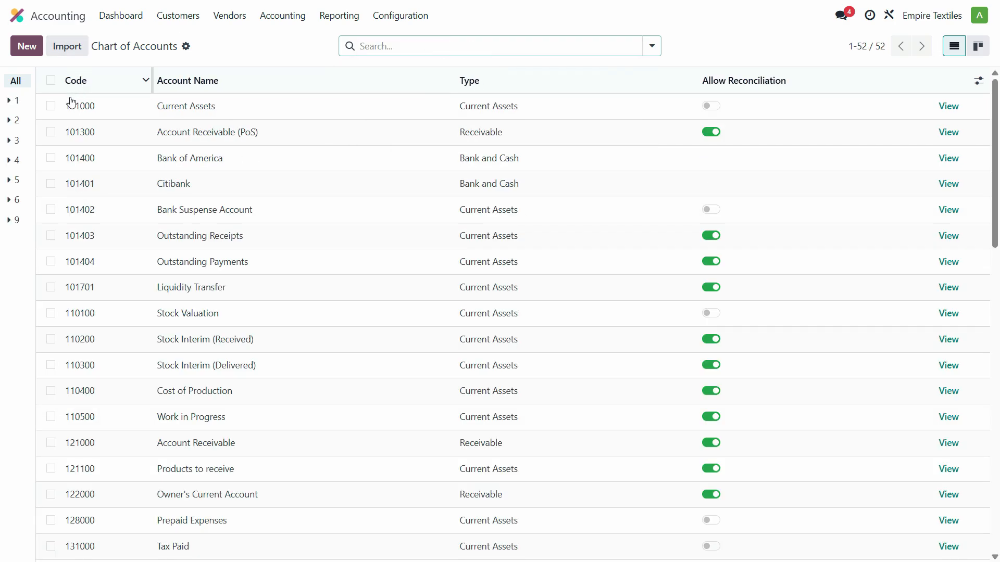
Step: Create account 101399 named Cash with type Bank and Cash, and save it
{"action": "left_click", "coordinate": [27, 50]}
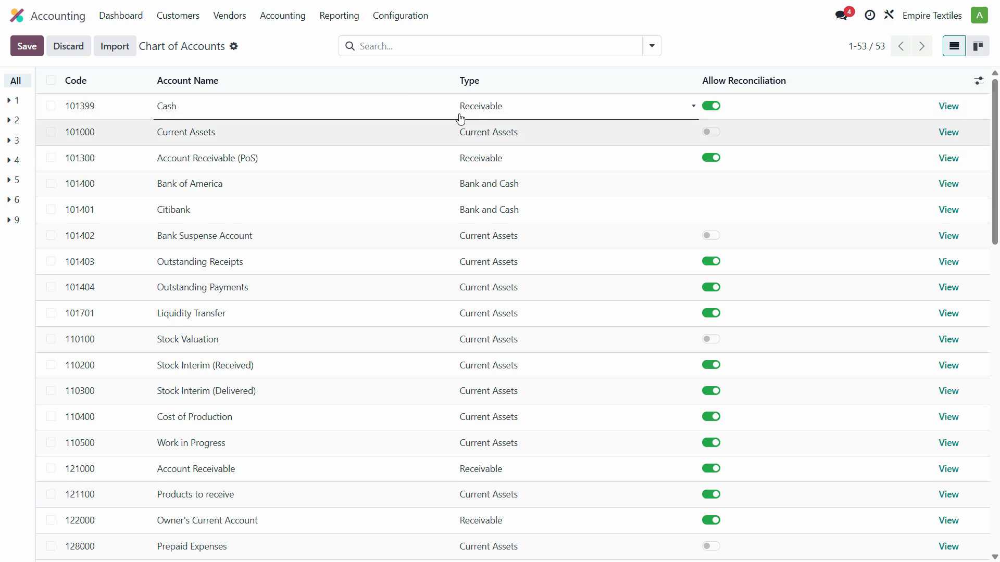
{"action": "left_click", "coordinate": [473, 110]}
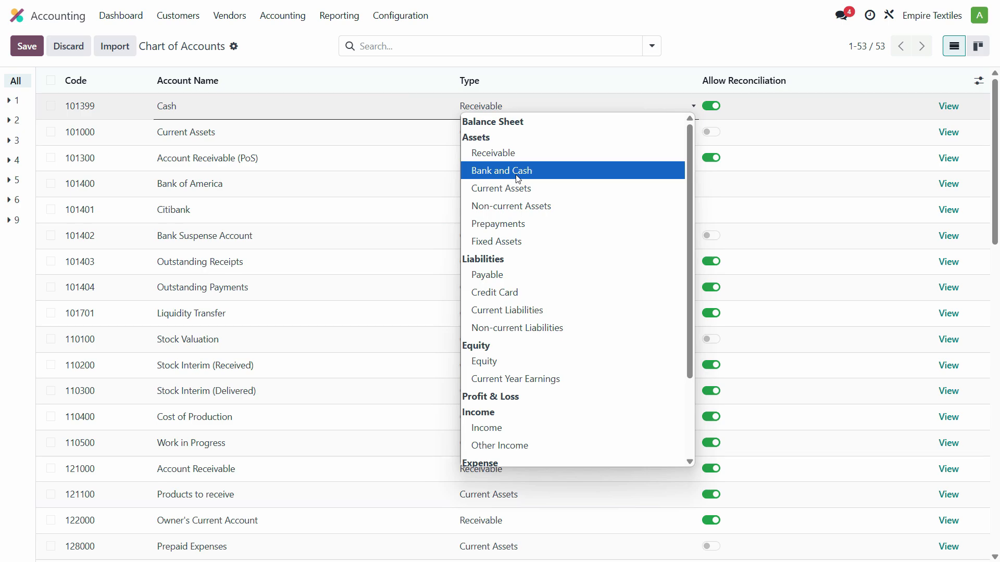
{"action": "left_click", "coordinate": [519, 171]}
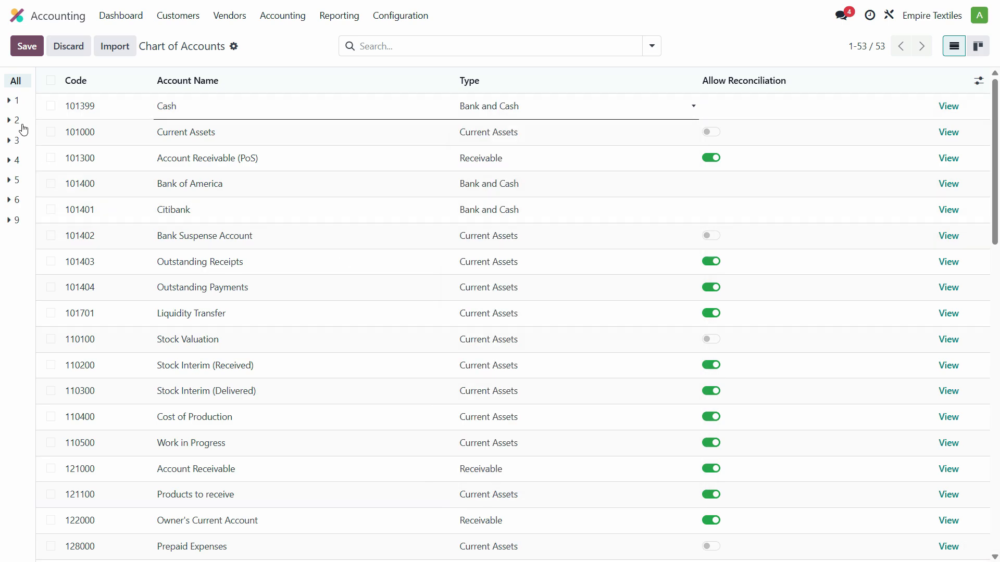
{"action": "key", "text": "alt+s"}
Step: Rename the Account Receivable (PoS) account 101300 to "Debtors (Receivables)", copied from the trial balance workbook, and save it
{"action": "key", "text": "alt+Tab"}
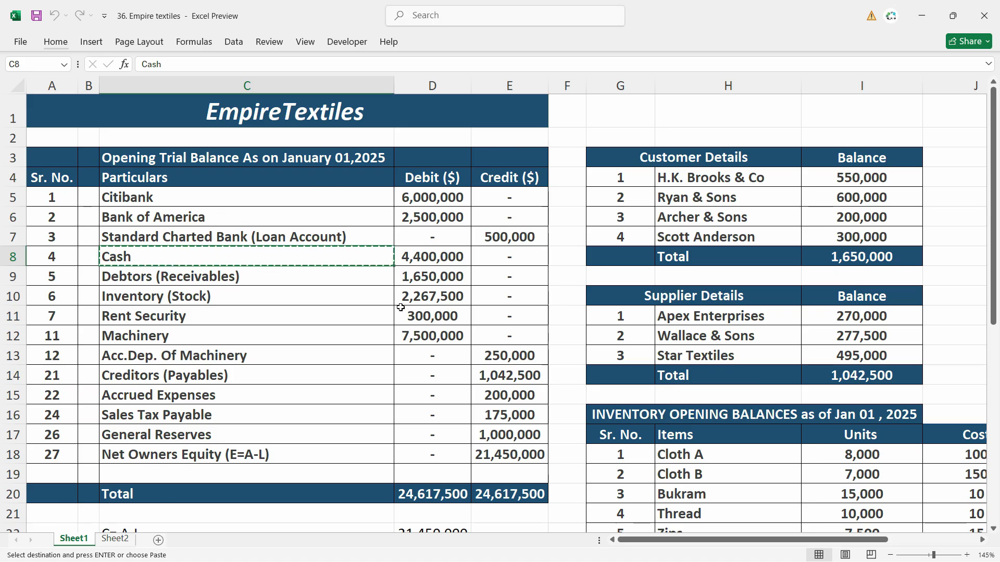
{"action": "left_click", "coordinate": [173, 280]}
{"action": "key", "text": "alt+Tab"}
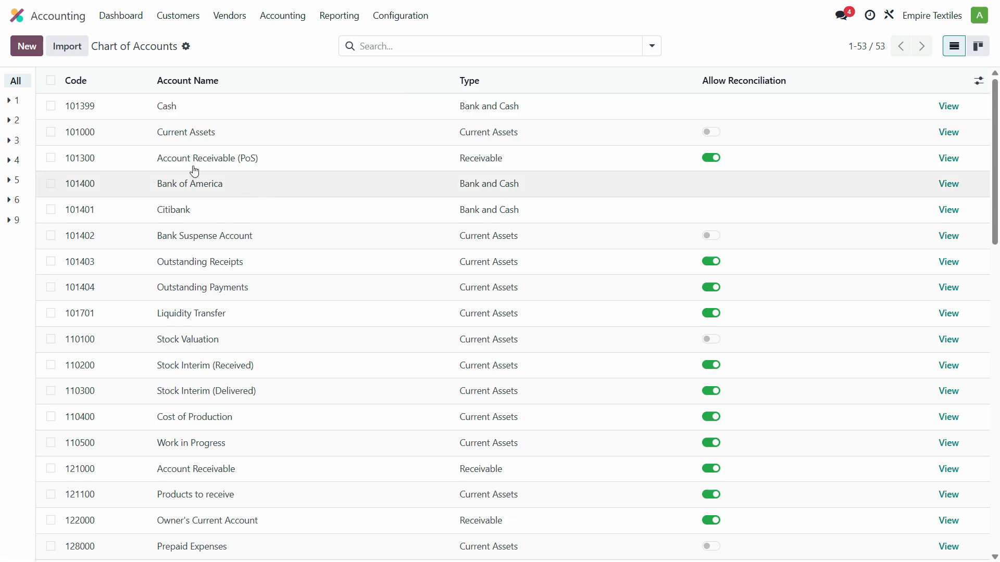
{"action": "left_click", "coordinate": [239, 160]}
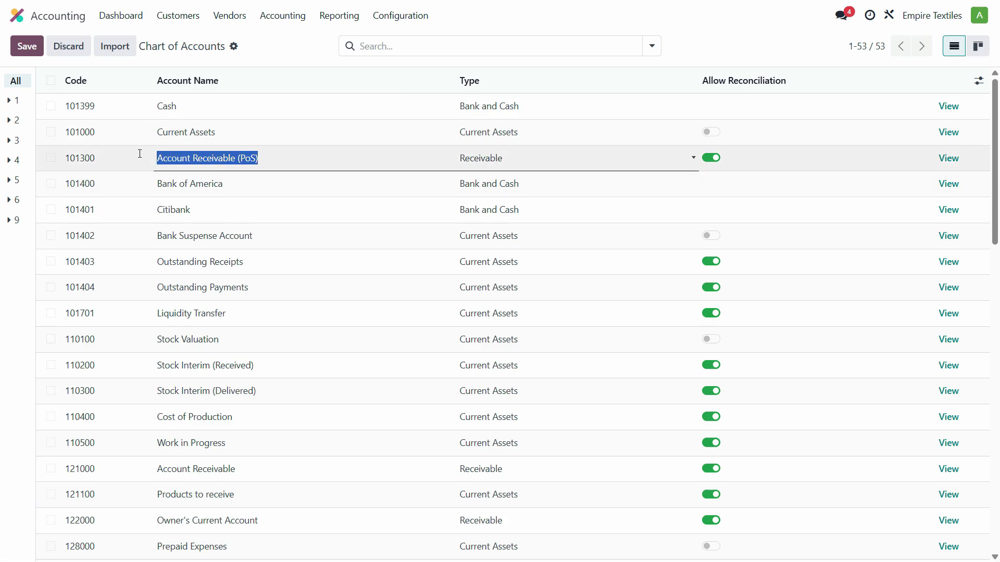
{"action": "type", "text": "Debtors (Receivables)"}
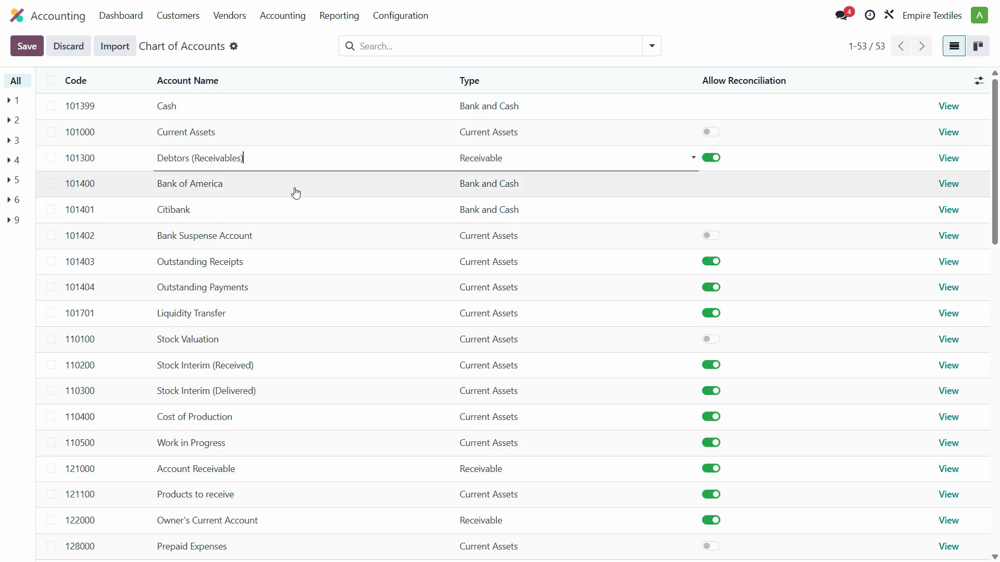
{"action": "key", "text": "Return"}
{"action": "key", "text": "Escape"}
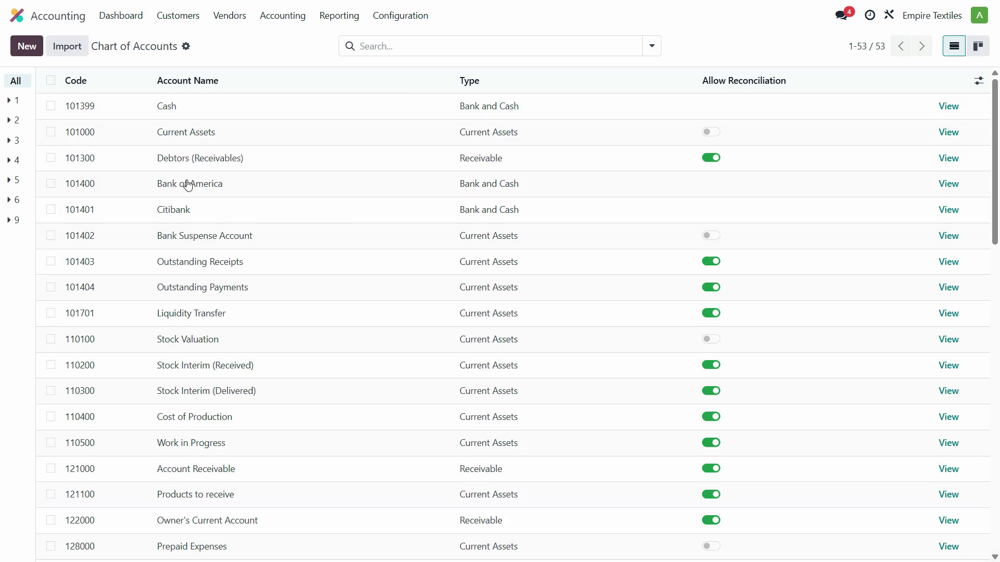
Step: Search the chart of accounts for "stock" and rename Stock Valuation to "Inventory (Stock)", copied from the trial balance workbook, and save it
{"action": "key", "text": "alt+Tab"}
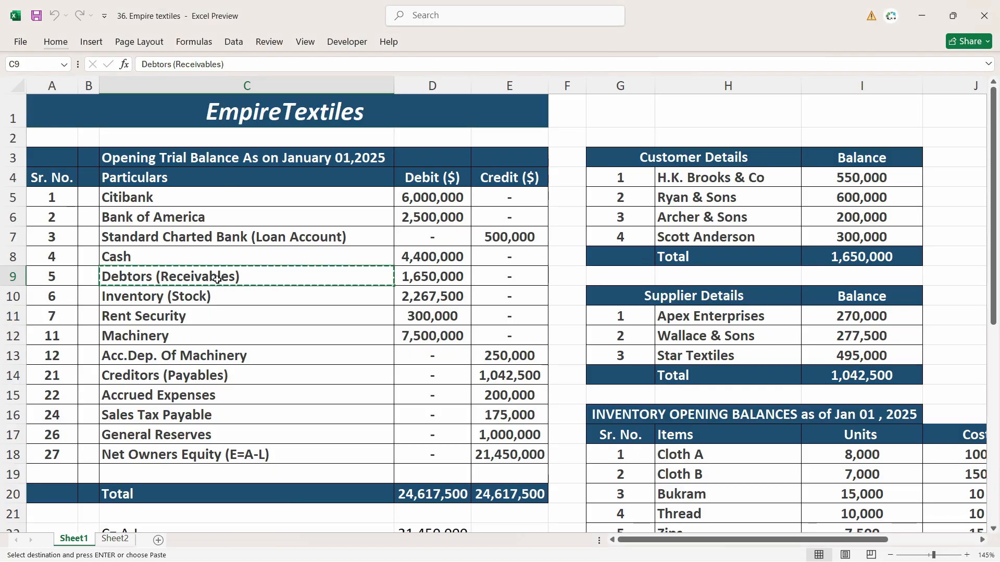
{"action": "left_click", "coordinate": [197, 302]}
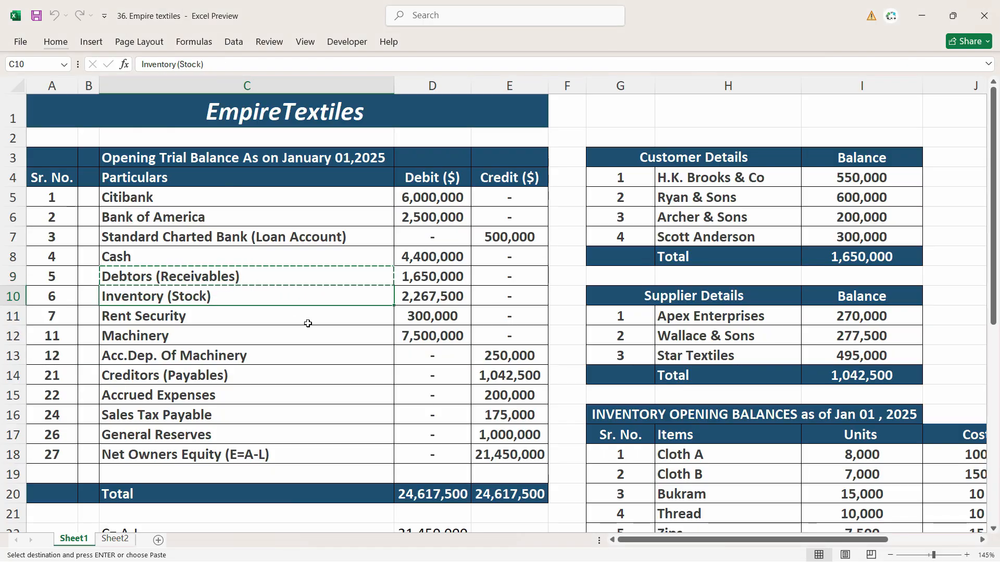
{"action": "key", "text": "ctrl+c"}
{"action": "key", "text": "alt+Tab"}
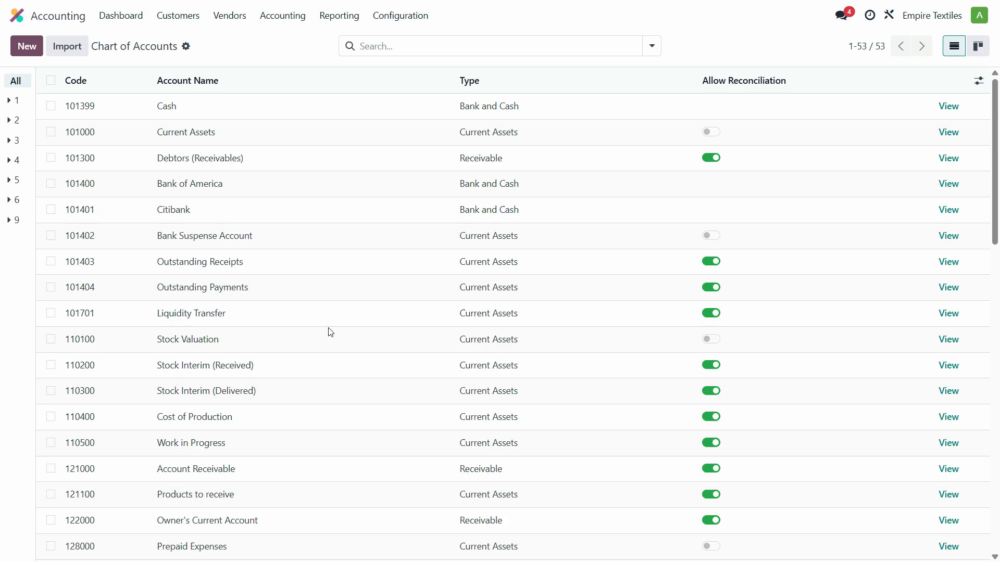
{"action": "left_click", "coordinate": [445, 44]}
{"action": "type", "text": "stock"}
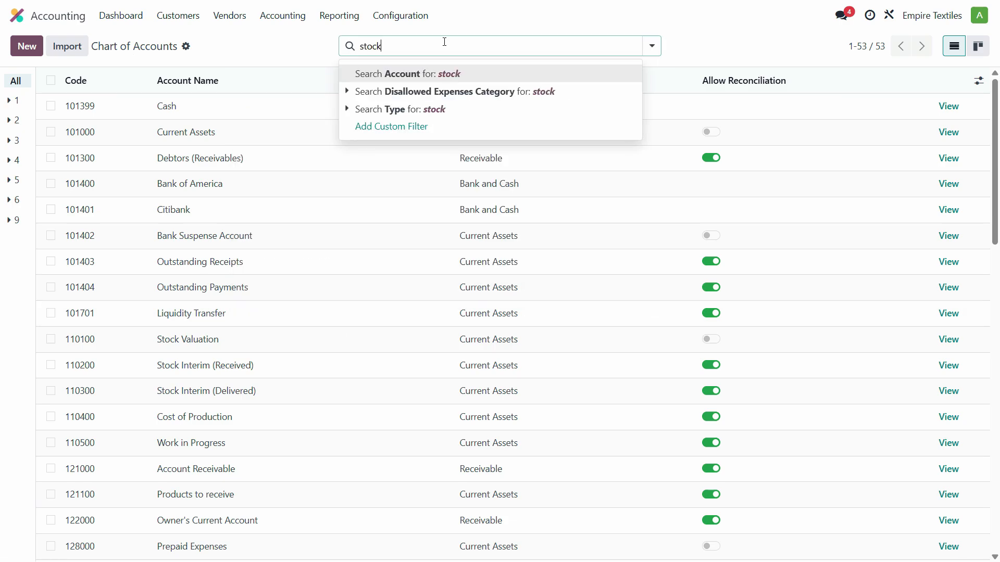
{"action": "key", "text": "Return"}
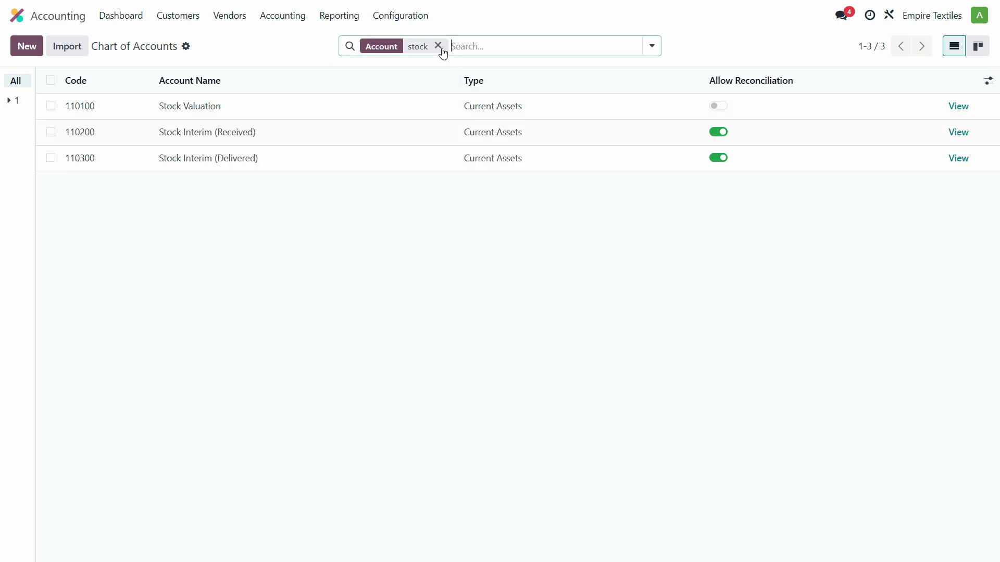
{"action": "left_click", "coordinate": [224, 109]}
{"action": "key", "text": "ctrl+v"}
{"action": "left_click", "coordinate": [42, 52]}
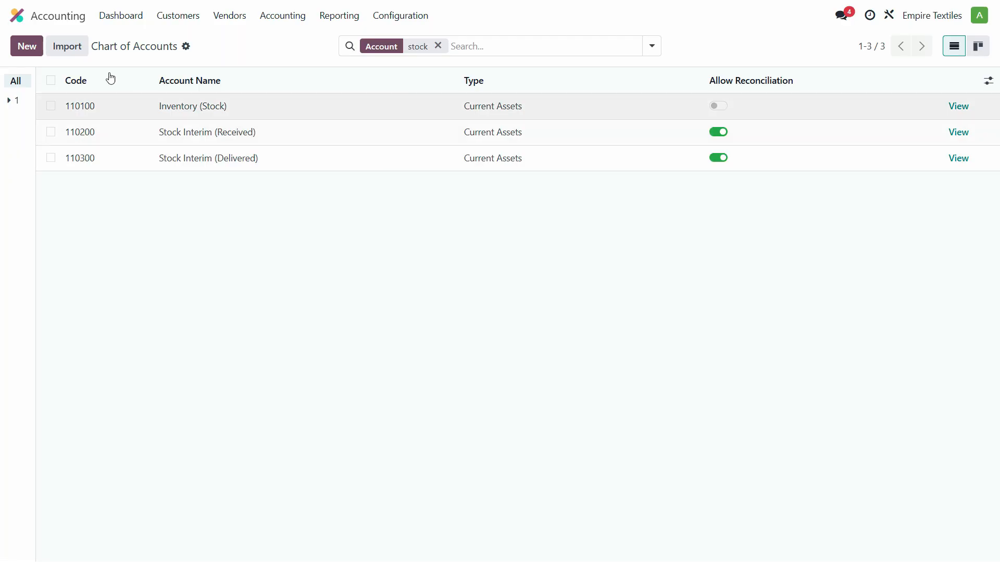
Step: Clear the stock search filter and sort the chart of accounts by type in ascending order
{"action": "left_click", "coordinate": [438, 45]}
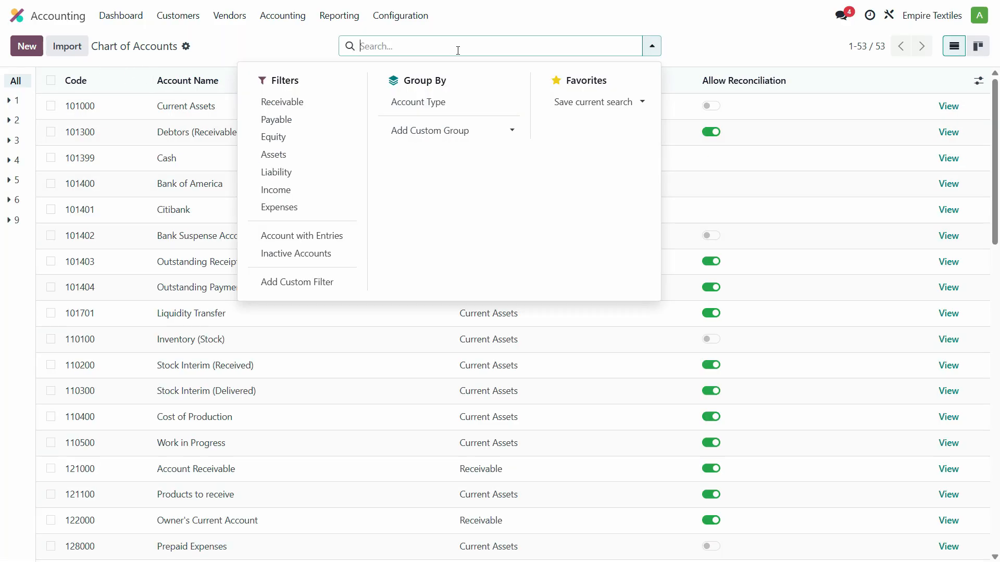
{"action": "left_click", "coordinate": [326, 44]}
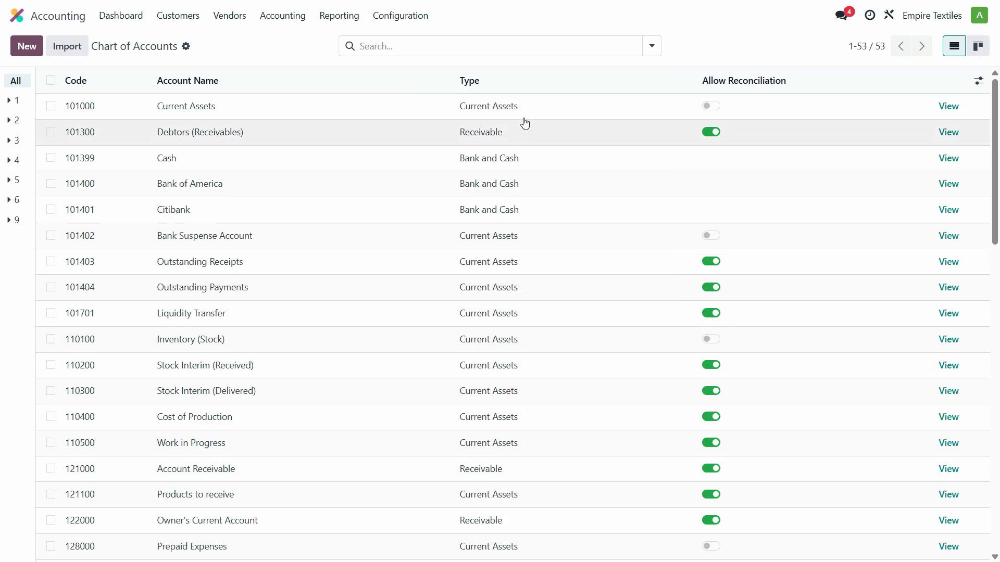
{"action": "left_click", "coordinate": [478, 88]}
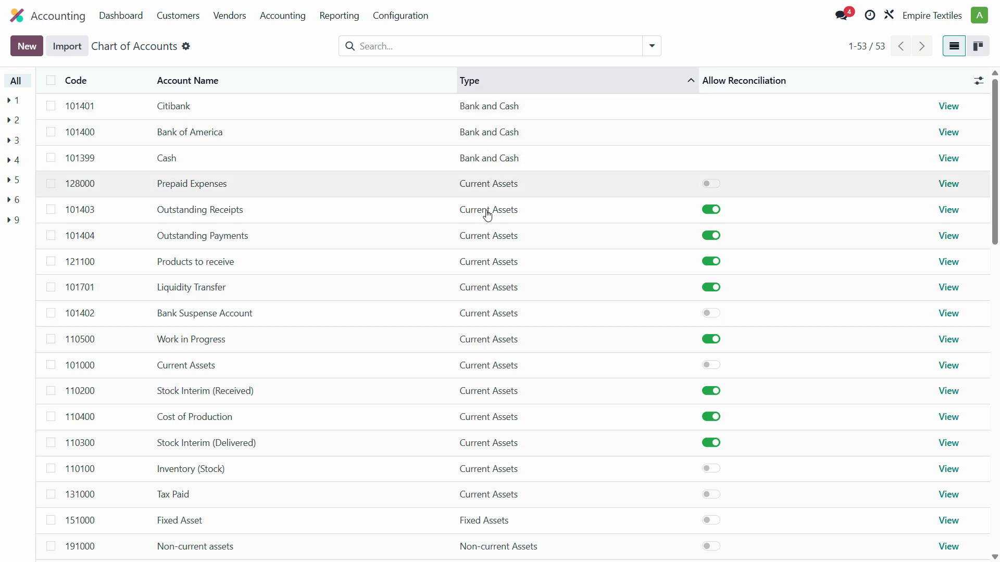
{"action": "scroll", "coordinate": [501, 535], "scroll_direction": "down", "scroll_amount": 3}
{"action": "scroll", "coordinate": [501, 534], "scroll_direction": "up", "scroll_amount": 3}
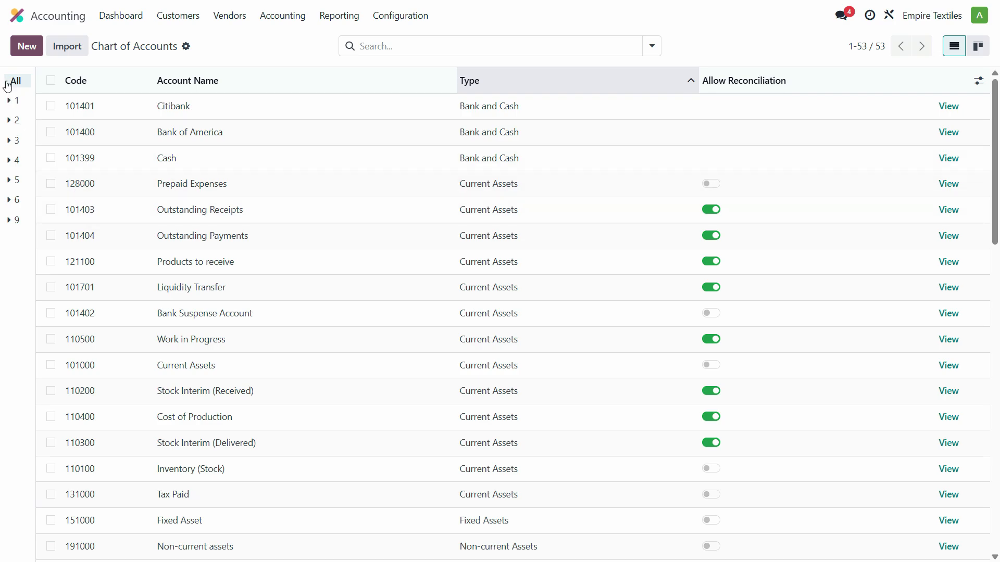
Step: Create account 129000 named Rent Security, copied from the trial balance workbook, with type Non-current Assets, and save it
{"action": "left_click", "coordinate": [18, 48]}
{"action": "type", "text": "1290"}
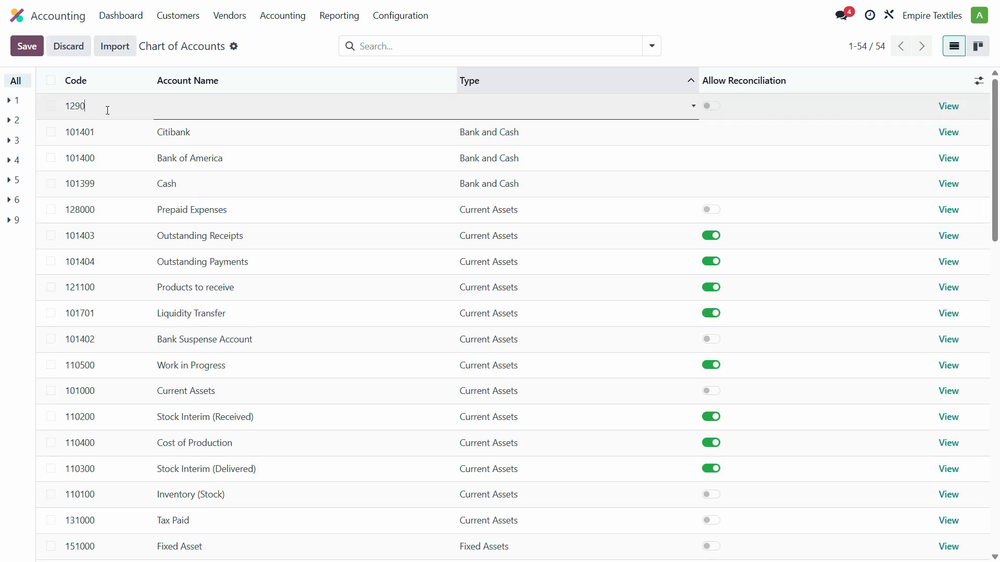
{"action": "key", "text": "Tab"}
{"action": "key", "text": "alt+Tab"}
{"action": "left_click", "coordinate": [252, 314]}
{"action": "key", "text": "ctrl+c"}
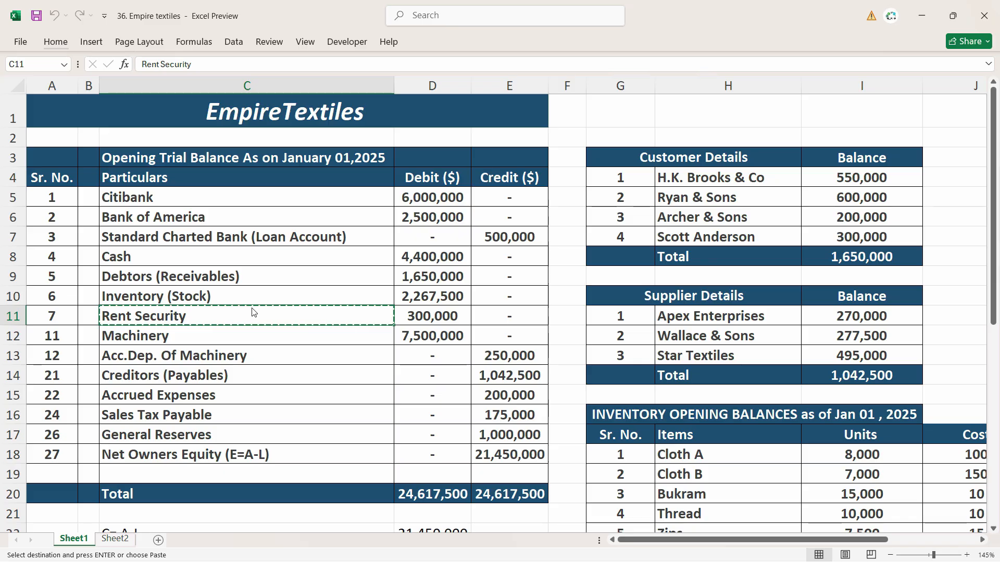
{"action": "key", "text": "alt+Tab"}
{"action": "key", "text": "ctrl+v"}
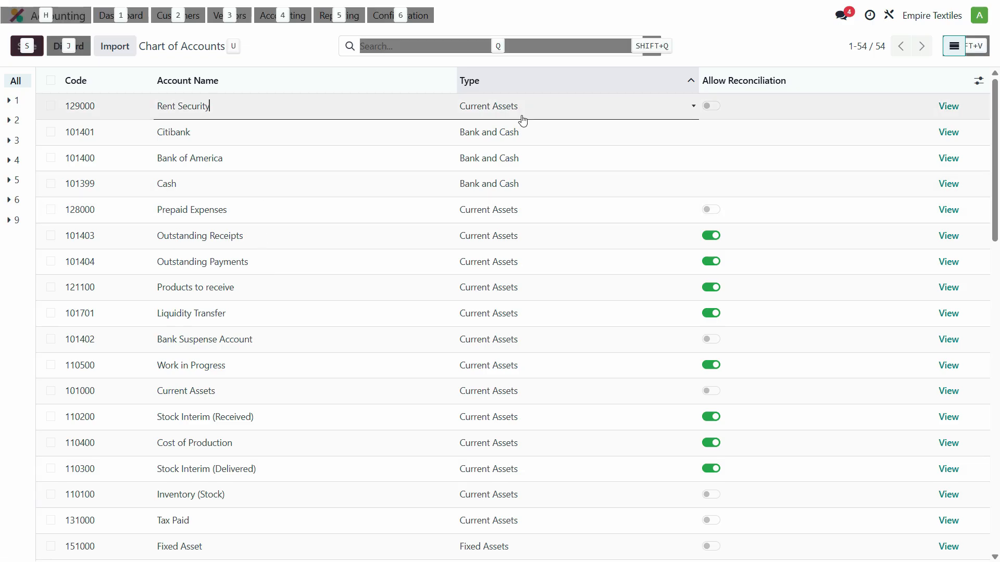
{"action": "left_click", "coordinate": [573, 106]}
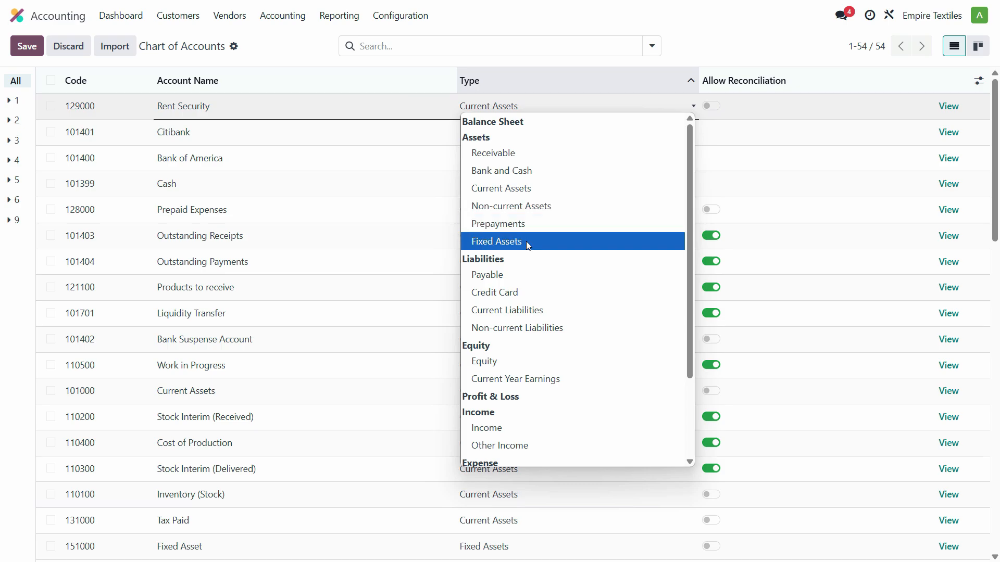
{"action": "left_click", "coordinate": [541, 210]}
{"action": "key", "text": "ctrl+s"}
Step: Rename the Fixed Asset account 151000 to "Machinery", as in the trial balance workbook, and save it
{"action": "key", "text": "alt+Tab"}
{"action": "key", "text": "Down"}
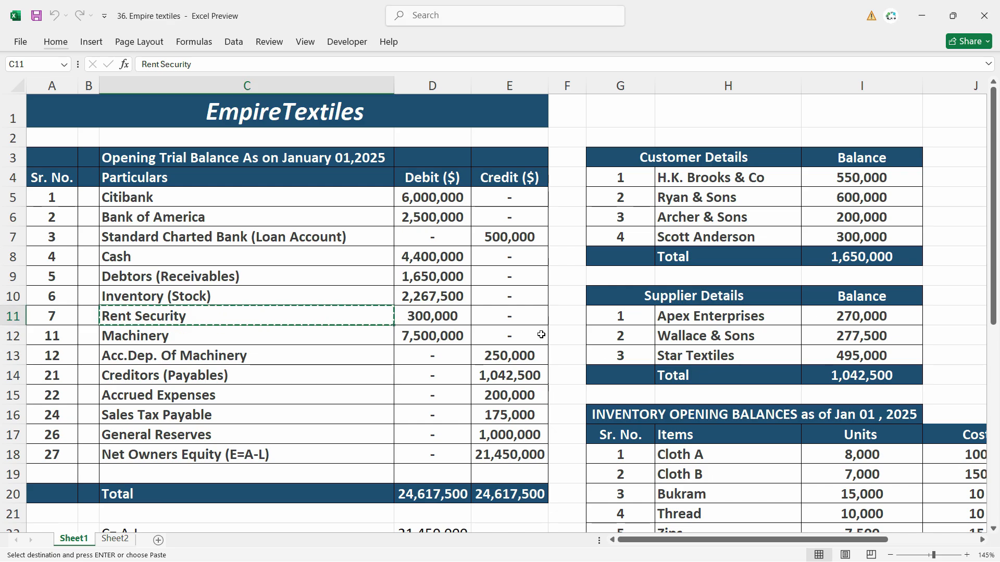
{"action": "key", "text": "alt+Tab"}
{"action": "scroll", "coordinate": [345, 405], "scroll_direction": "down", "scroll_amount": 4}
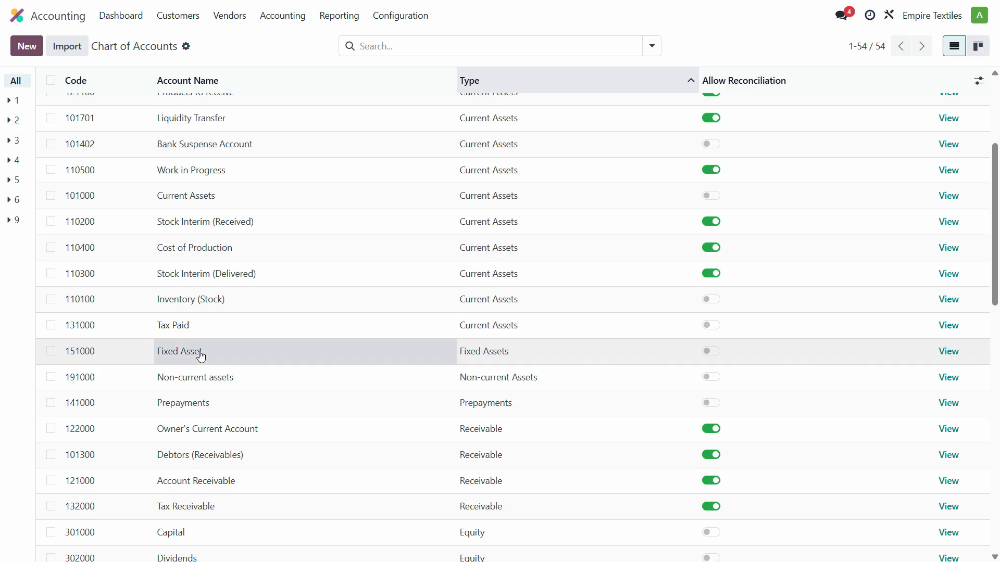
{"action": "left_click", "coordinate": [221, 363]}
{"action": "type", "text": "Machinery"}
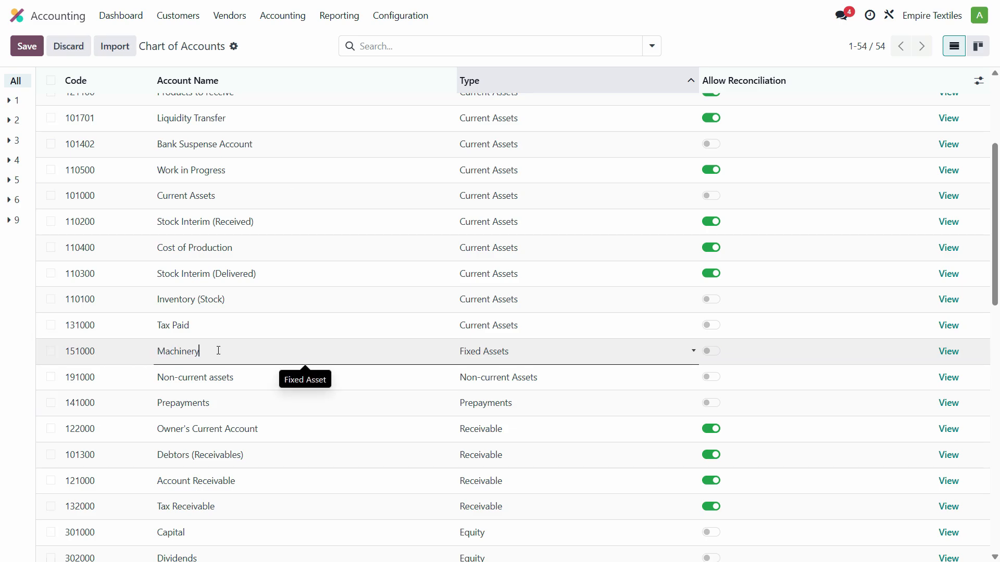
{"action": "left_click", "coordinate": [28, 53]}
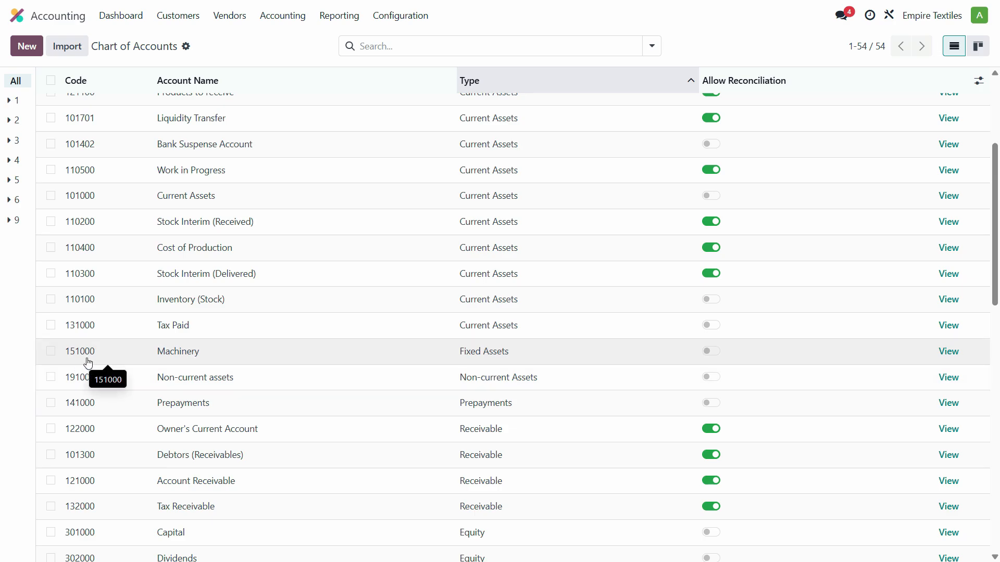
Step: Create account 151500 named "Acc.Dep. Of Machinery", copied from the trial balance workbook, with type Fixed Assets, and save it
{"action": "left_click", "coordinate": [31, 50]}
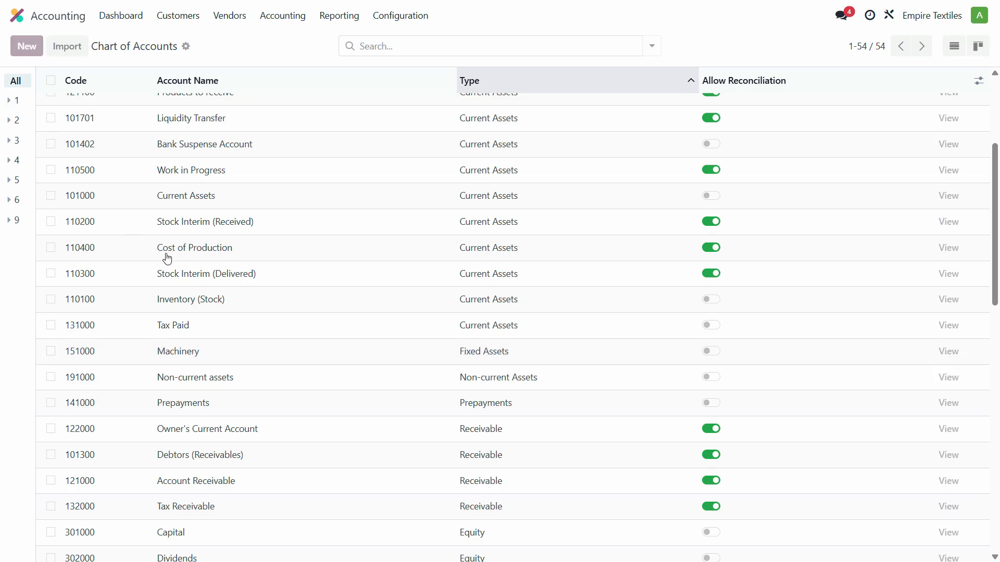
{"action": "type", "text": "151500"}
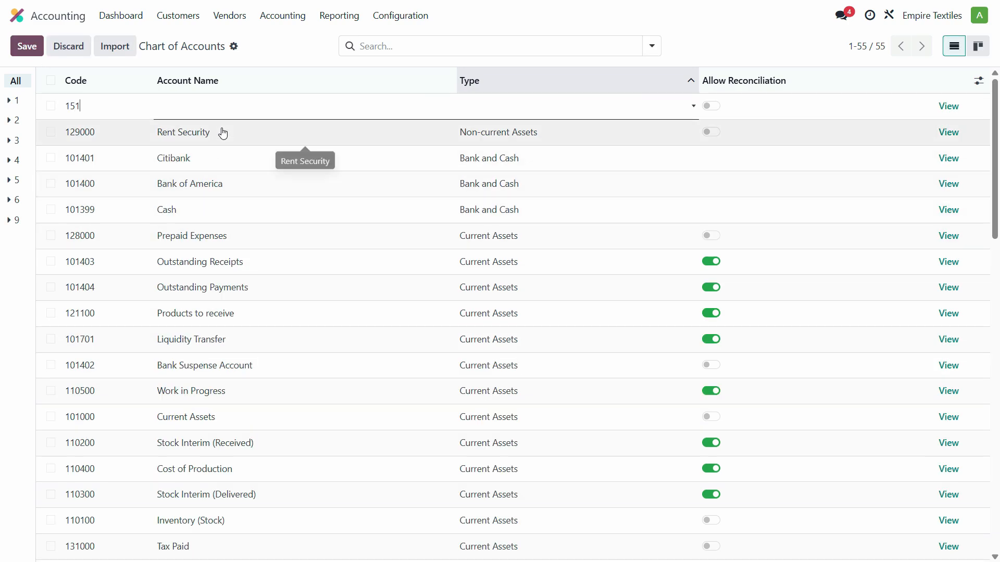
{"action": "key", "text": "alt+Tab"}
{"action": "left_click", "coordinate": [203, 369]}
{"action": "left_click", "coordinate": [208, 356]}
{"action": "key", "text": "ctrl+c"}
{"action": "key", "text": "alt+Tab"}
{"action": "key", "text": "ctrl+v"}
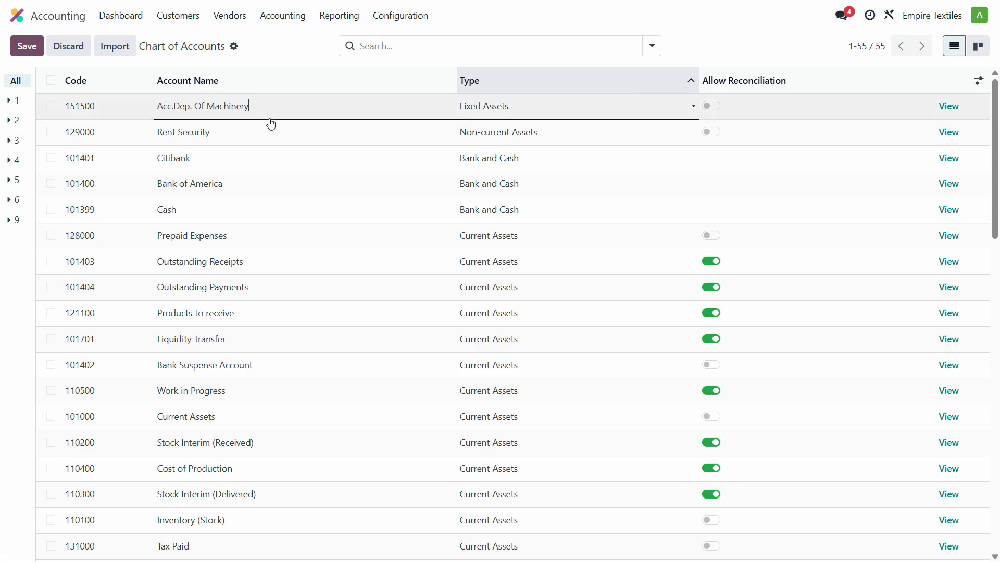
{"action": "left_click", "coordinate": [554, 109]}
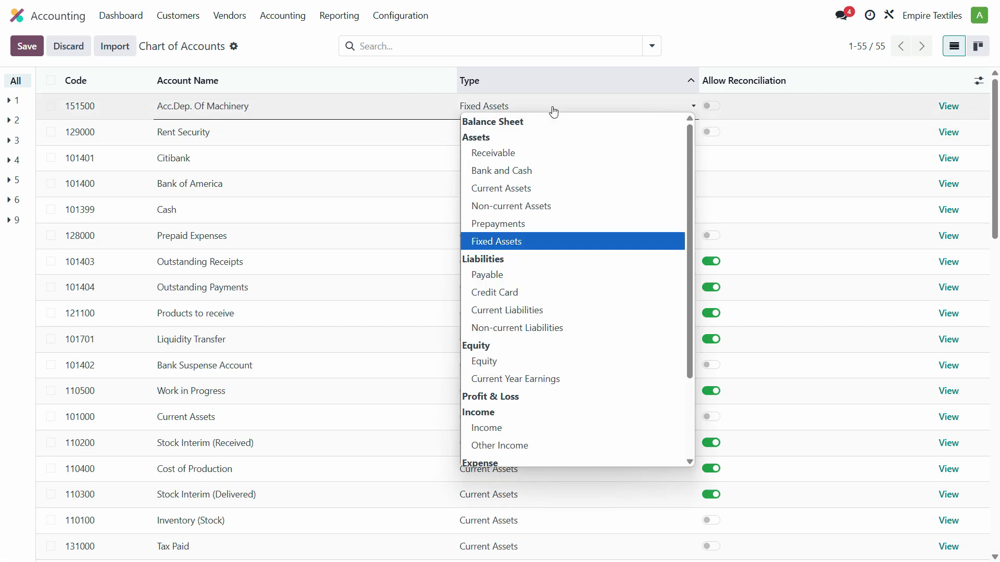
{"action": "key", "text": "Up"}
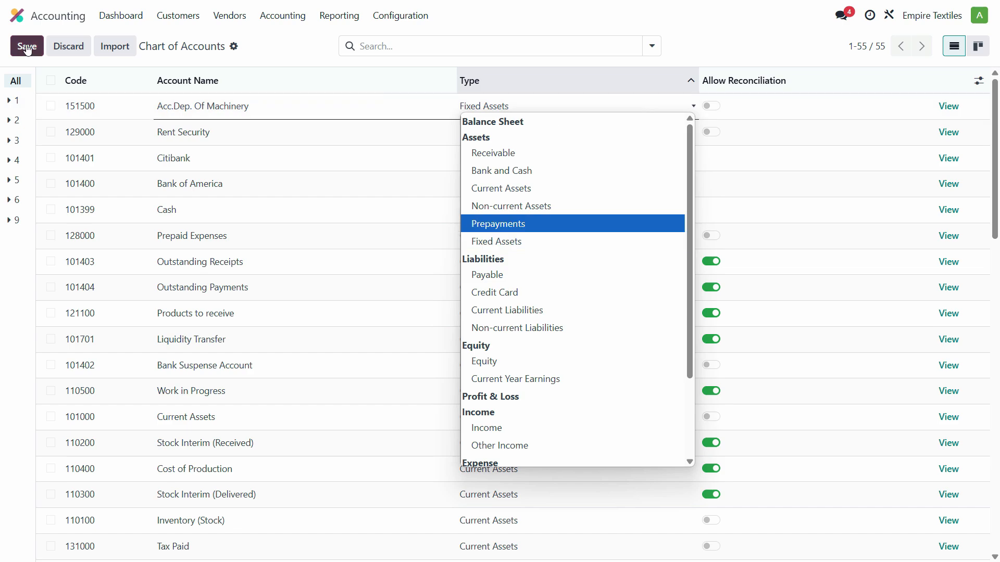
{"action": "left_click", "coordinate": [543, 243]}
{"action": "left_click", "coordinate": [28, 46]}
Step: Rename the Account Payable account 211000 to "Creditors (Payables)", as in the trial balance workbook, and save it
{"action": "key", "text": "alt+Tab"}
{"action": "key", "text": "alt+Tab"}
{"action": "scroll", "coordinate": [565, 371], "scroll_direction": "down", "scroll_amount": 15}
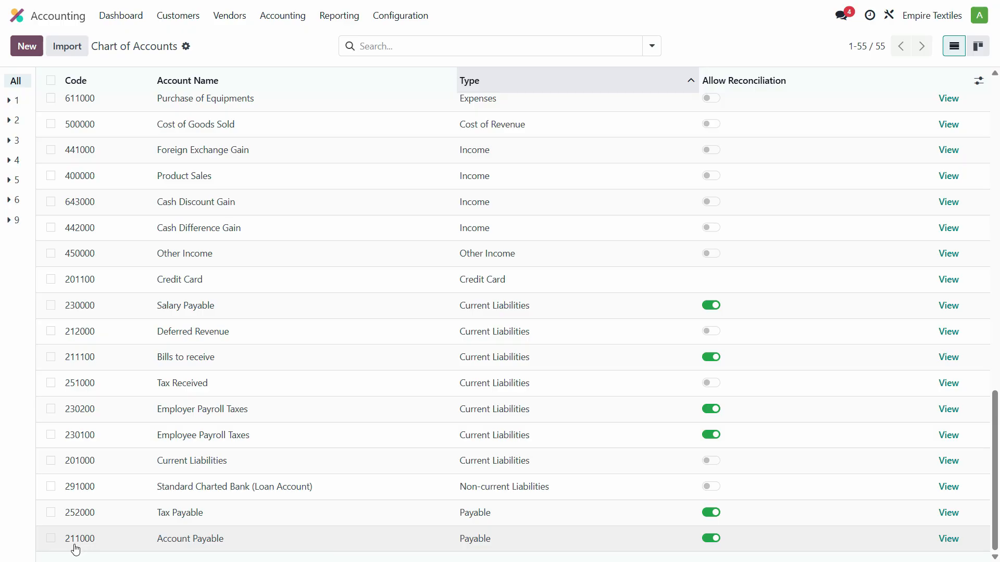
{"action": "left_click", "coordinate": [198, 541]}
{"action": "type", "text": "Creditors (Payables)"}
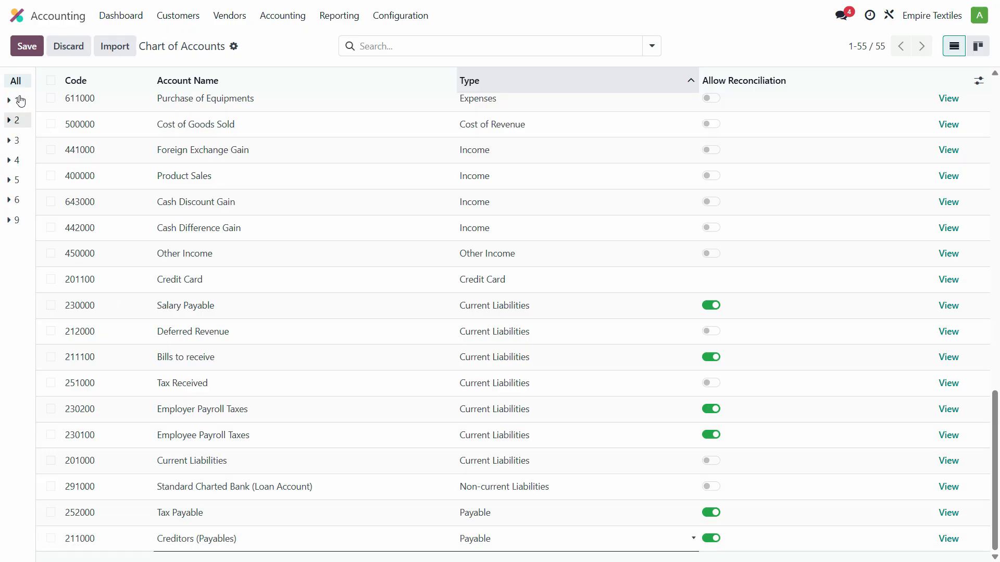
{"action": "left_click", "coordinate": [26, 46]}
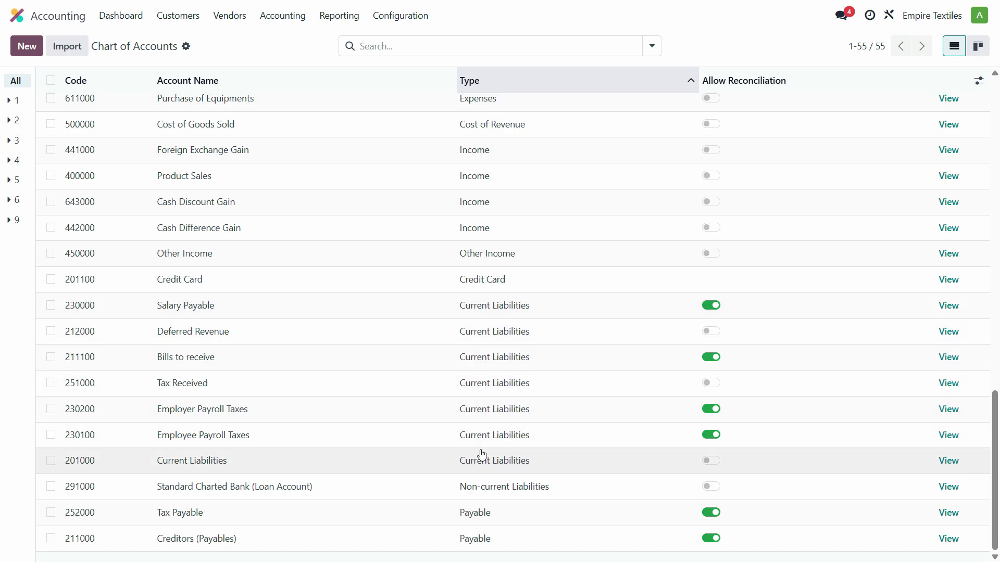
Step: Rename account 201000 to "Accrued Expenses" and account 230200 to "Sales Tax Payable", using the names from the trial balance workbook
{"action": "left_click", "coordinate": [219, 462]}
{"action": "key", "text": "alt+Tab"}
{"action": "left_click", "coordinate": [168, 409]}
{"action": "key", "text": "ctrl+c"}
{"action": "key", "text": "alt+Tab"}
{"action": "left_click", "coordinate": [279, 432]}
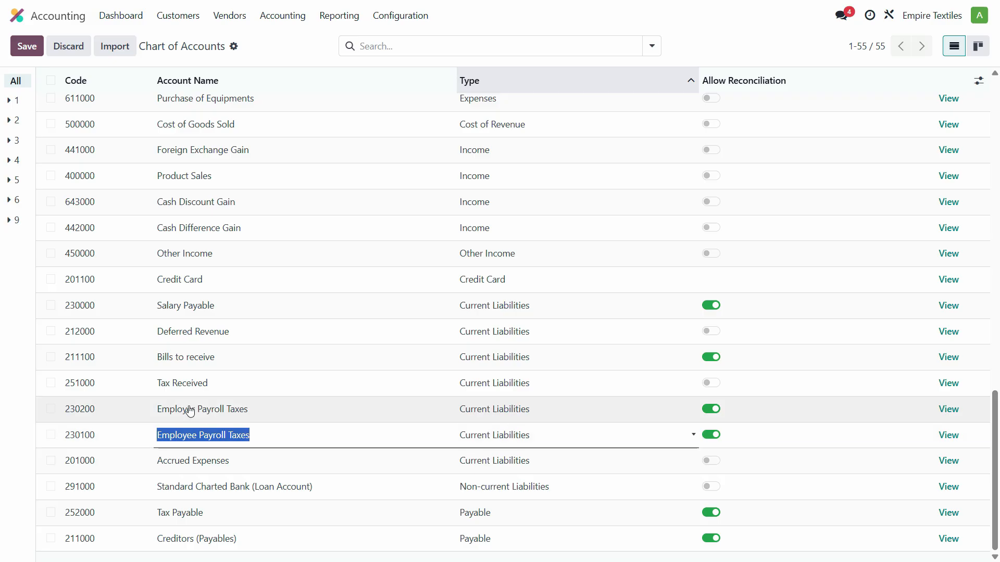
{"action": "left_click", "coordinate": [208, 416]}
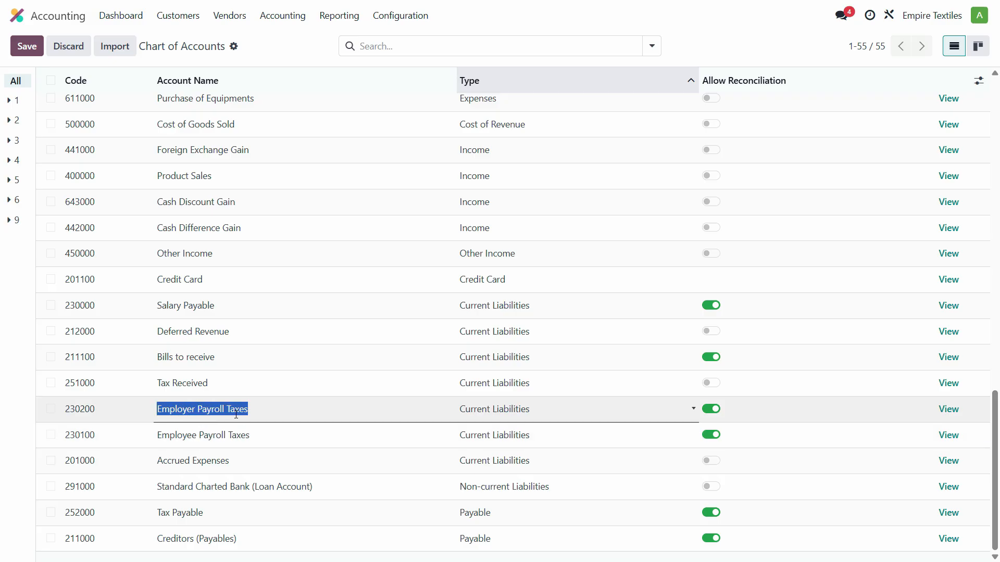
{"action": "key", "text": "ctrl+v"}
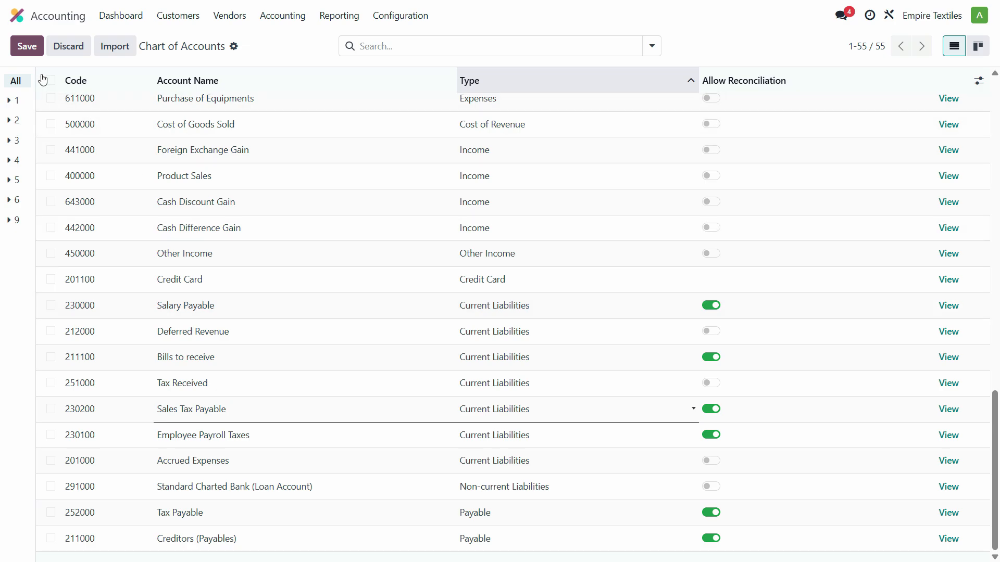
Step: Copy the General Reserves name from the trial balance workbook and start a new account with code 303000 in Odoo
{"action": "key", "text": "alt+Tab"}
{"action": "left_click", "coordinate": [284, 442]}
{"action": "key", "text": "ctrl+c"}
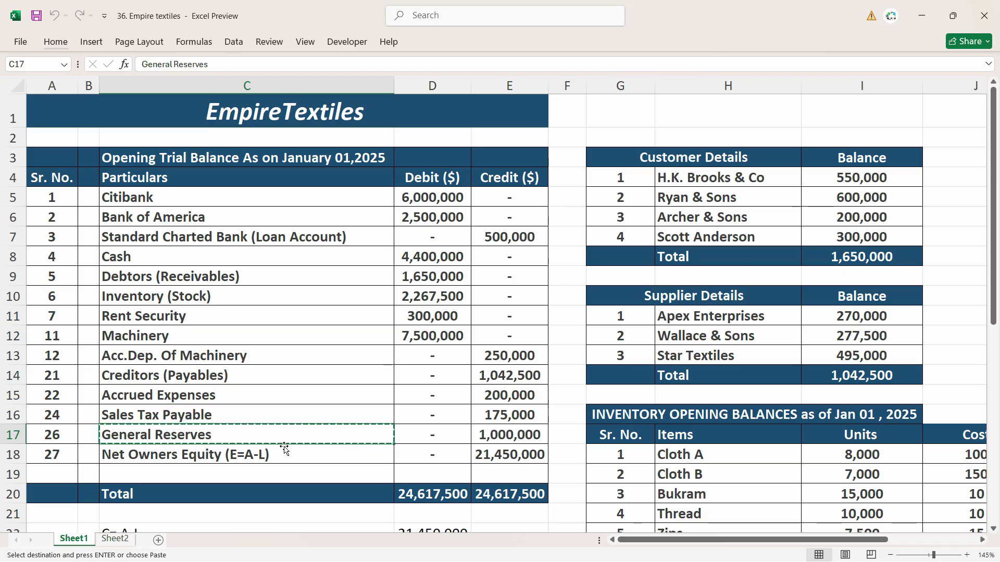
{"action": "key", "text": "alt+Tab"}
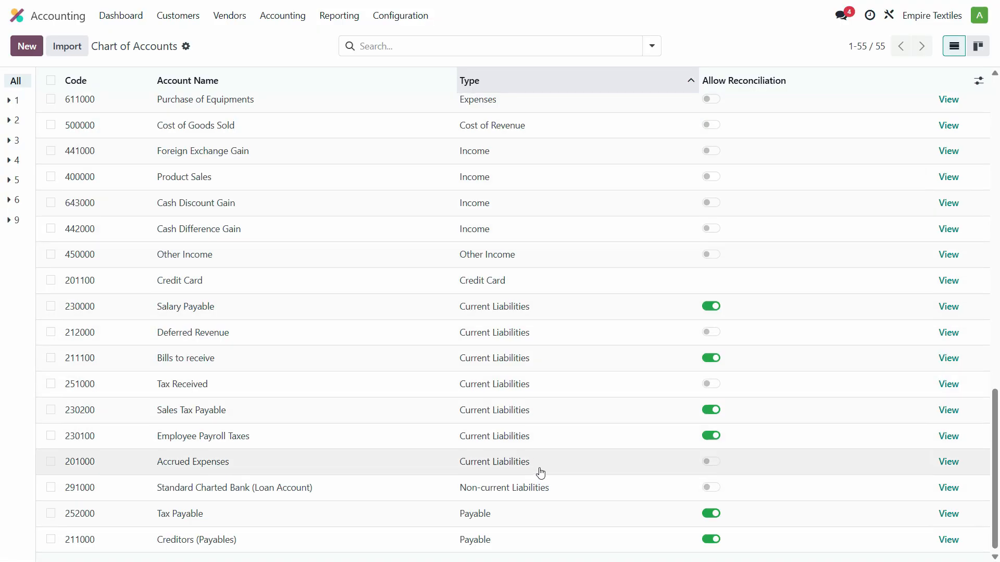
{"action": "scroll", "coordinate": [540, 471], "scroll_direction": "up", "scroll_amount": 6}
{"action": "scroll", "coordinate": [541, 471], "scroll_direction": "down", "scroll_amount": 6}
{"action": "scroll", "coordinate": [549, 470], "scroll_direction": "up", "scroll_amount": 8}
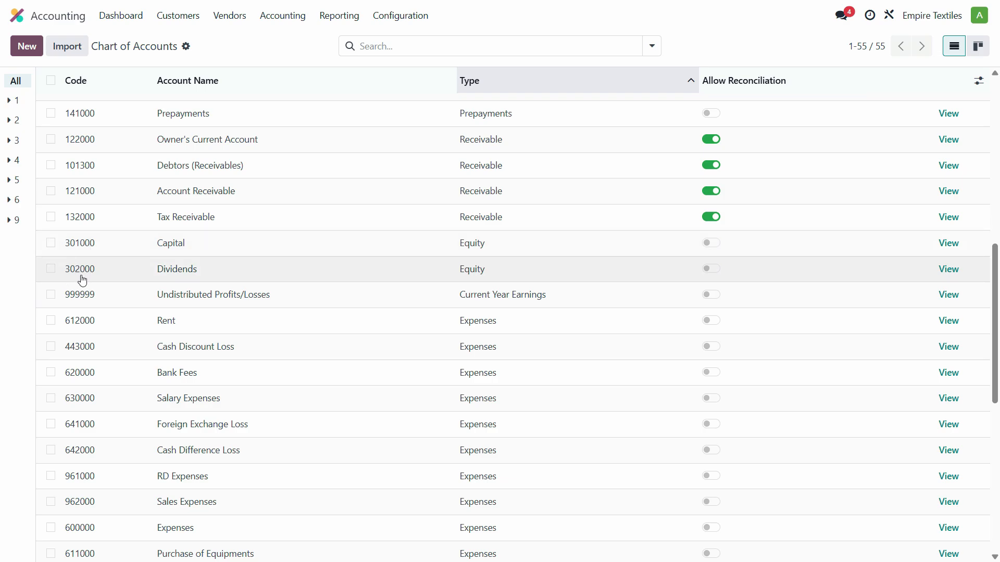
{"action": "left_click", "coordinate": [27, 46]}
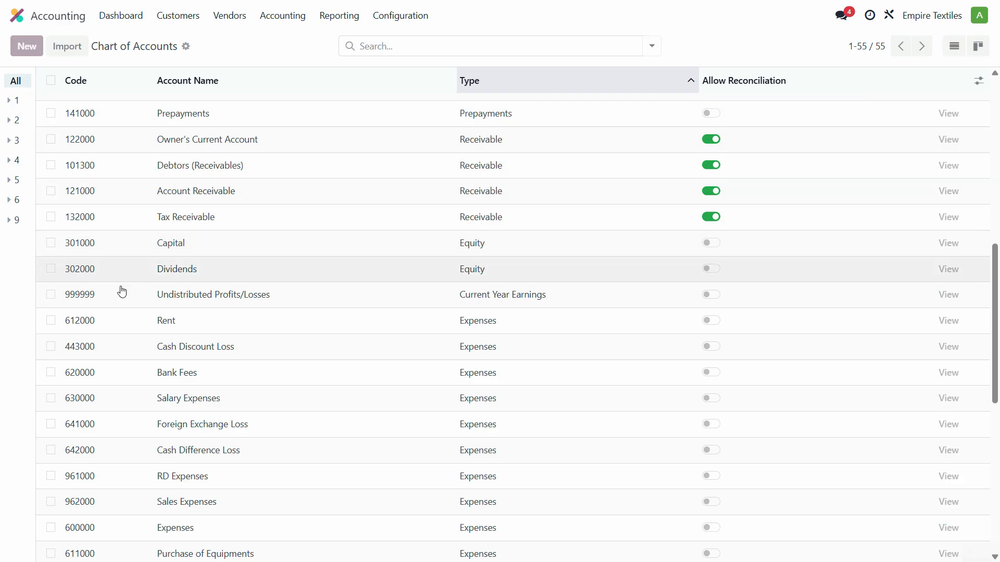
{"action": "type", "text": "303000"}
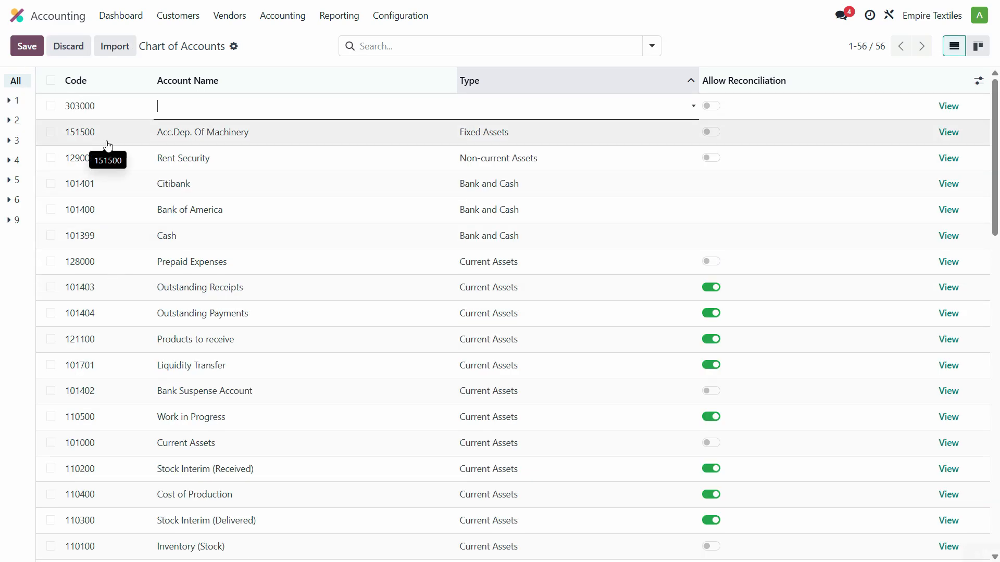
Step: Name the new account 303000 "General Reserves", as in the trial balance workbook, set its type to Equity, and save it
{"action": "key", "text": "alt+Tab"}
{"action": "key", "text": "ctrl+c"}
{"action": "key", "text": "alt+Tab"}
{"action": "key", "text": "ctrl+v"}
{"action": "left_click", "coordinate": [520, 117]}
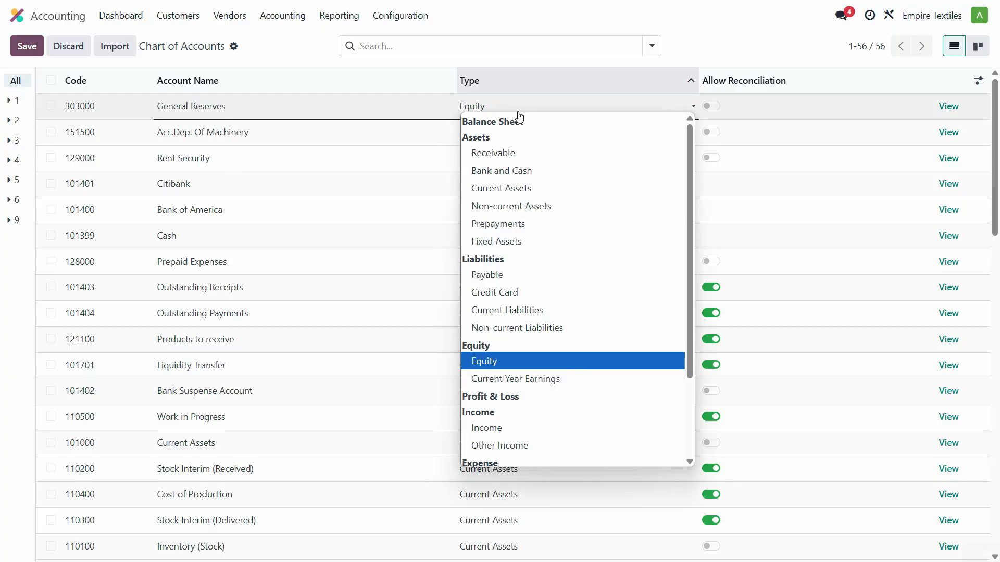
{"action": "left_click", "coordinate": [527, 368]}
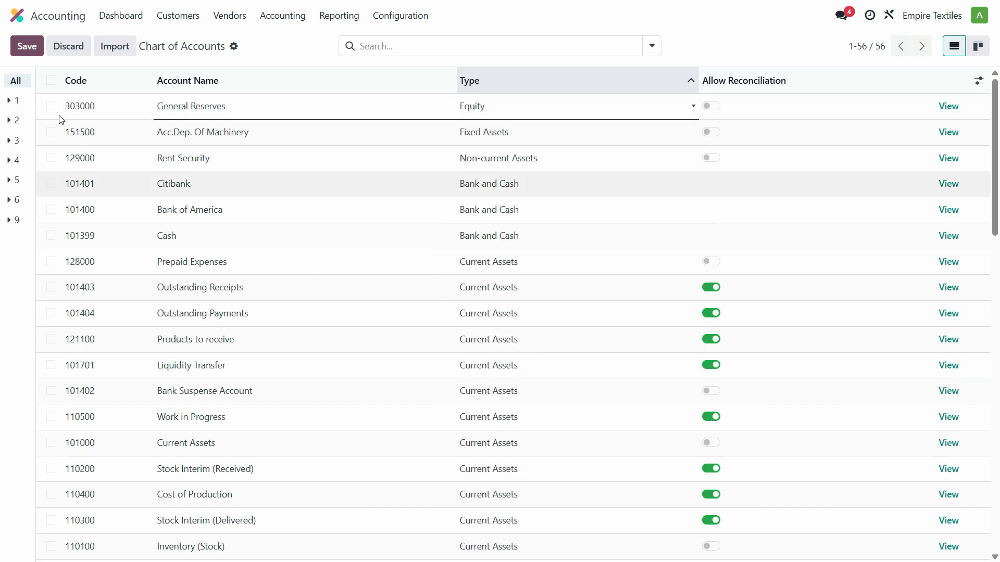
{"action": "left_click", "coordinate": [26, 46]}
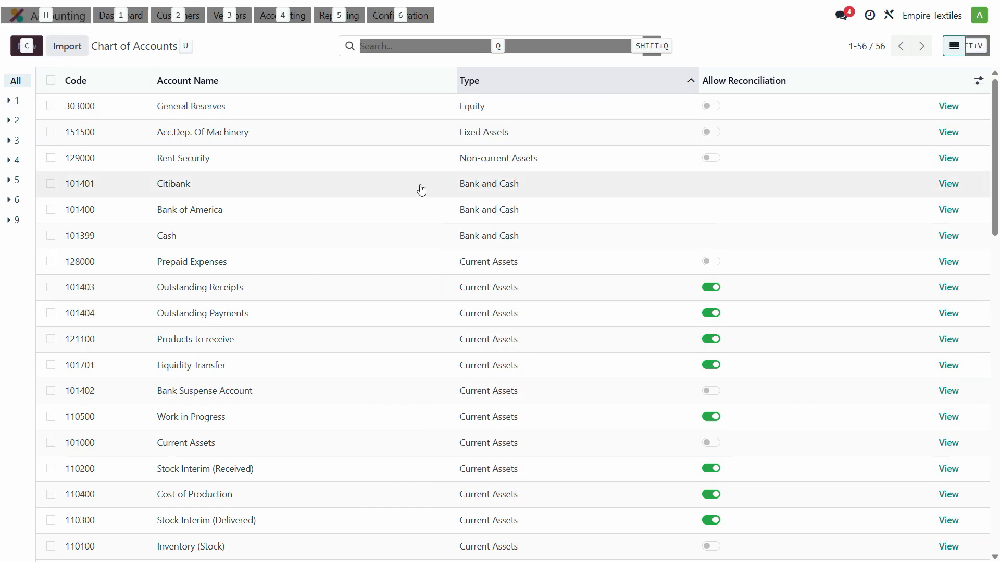
Step: Replace the name of the Capital account 301000 with "Net Owners Equity (E=A-L)" from the trial balance workbook
{"action": "key", "text": "alt+Tab"}
{"action": "key", "text": "alt+Tab"}
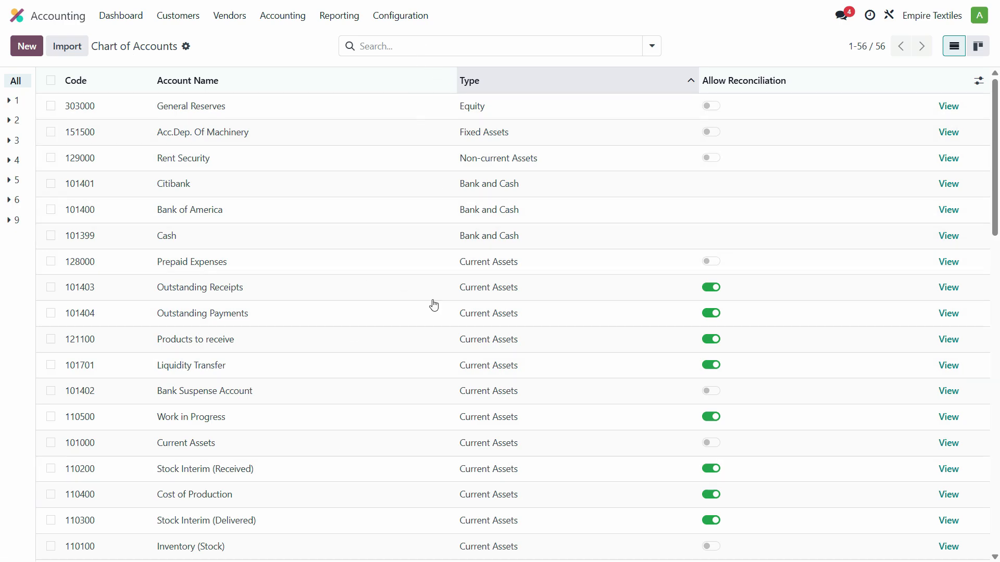
{"action": "scroll", "coordinate": [545, 443], "scroll_direction": "down", "scroll_amount": 10}
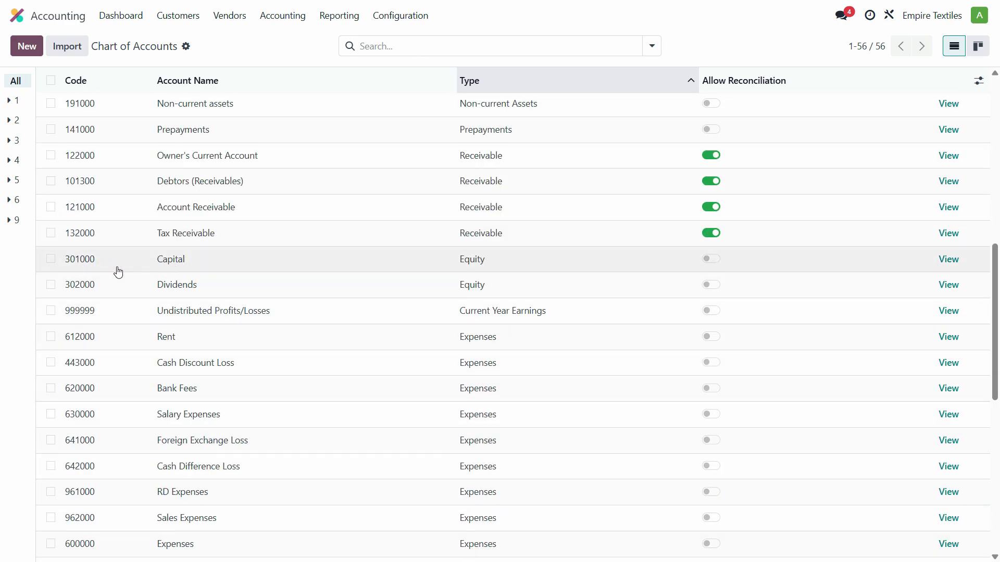
{"action": "left_click", "coordinate": [187, 268]}
{"action": "key", "text": "ctrl+v"}
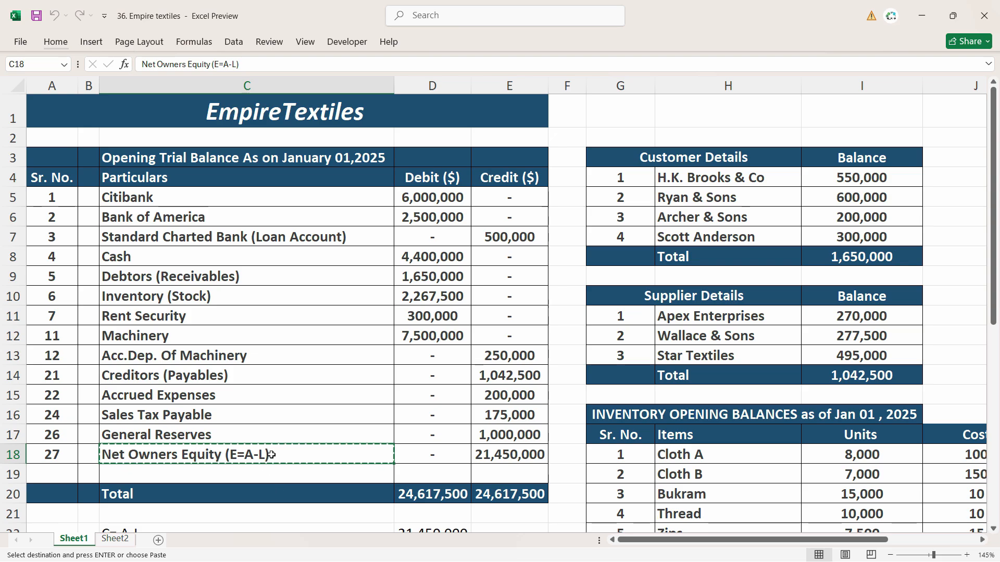
Step: Shorten the name to "Net Owners Equity" in both the trial balance workbook and account 301000, and save the account
{"action": "double_click", "coordinate": [271, 455]}
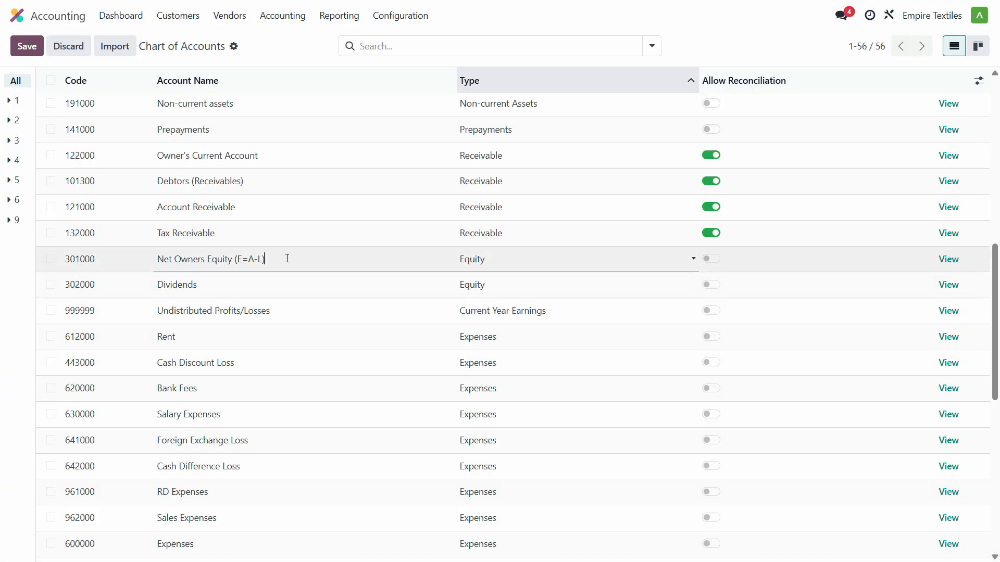
{"action": "key", "text": "BackSpace"}
{"action": "key", "text": "BackSpace"}
{"action": "key", "text": "BackSpace"}
{"action": "key", "text": "BackSpace"}
{"action": "key", "text": "BackSpace"}
{"action": "key", "text": "BackSpace"}
{"action": "key", "text": "BackSpace"}
{"action": "key", "text": "Return"}
{"action": "left_click", "coordinate": [307, 264]}
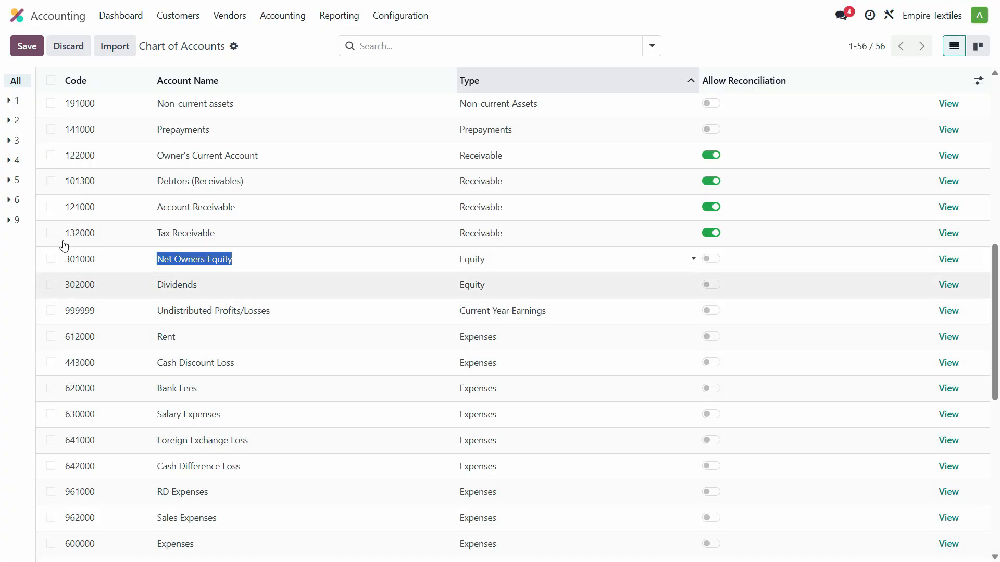
{"action": "left_click", "coordinate": [23, 52]}
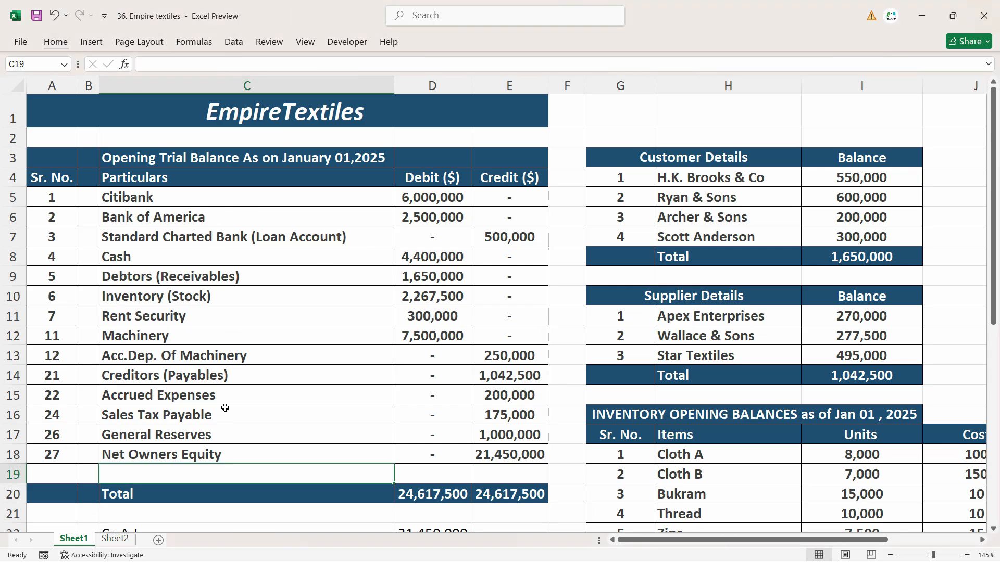
Step: Review the account names from Citibank to Net Owners Equity in the trial balance, and the previously filled coa_import_template workbook
{"action": "key", "text": "alt+Tab"}
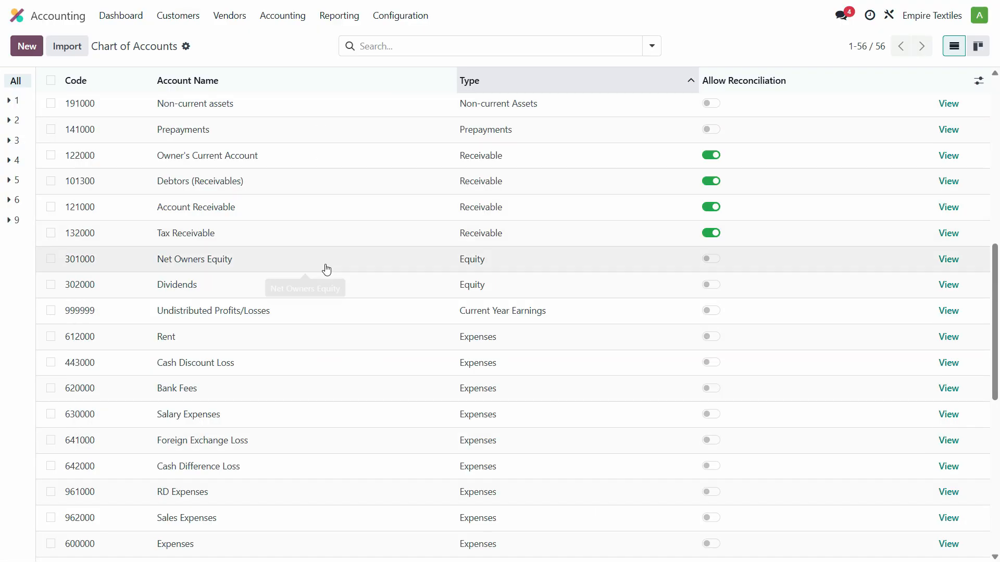
{"action": "key", "text": "alt+Tab"}
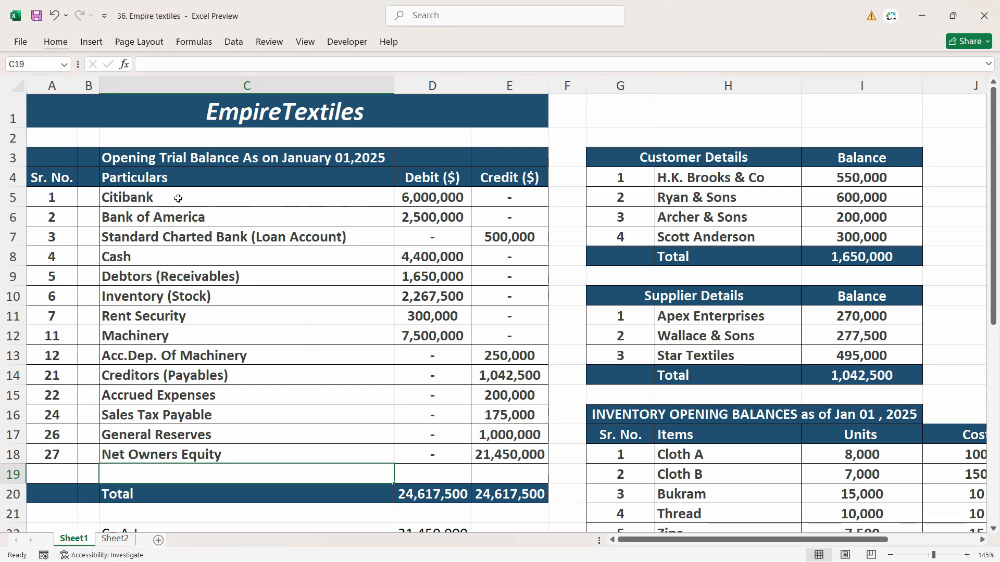
{"action": "left_click_drag", "start_coordinate": [142, 202], "coordinate": [148, 446]}
{"action": "key", "text": "ctrl+c"}
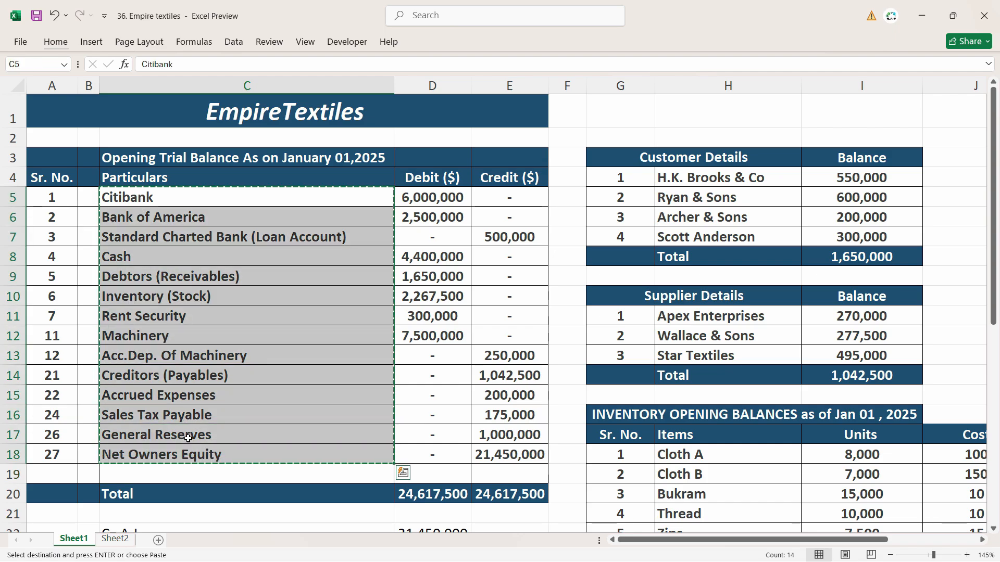
{"action": "key", "text": "alt+Tab"}
{"action": "key", "text": "alt+Tab"}
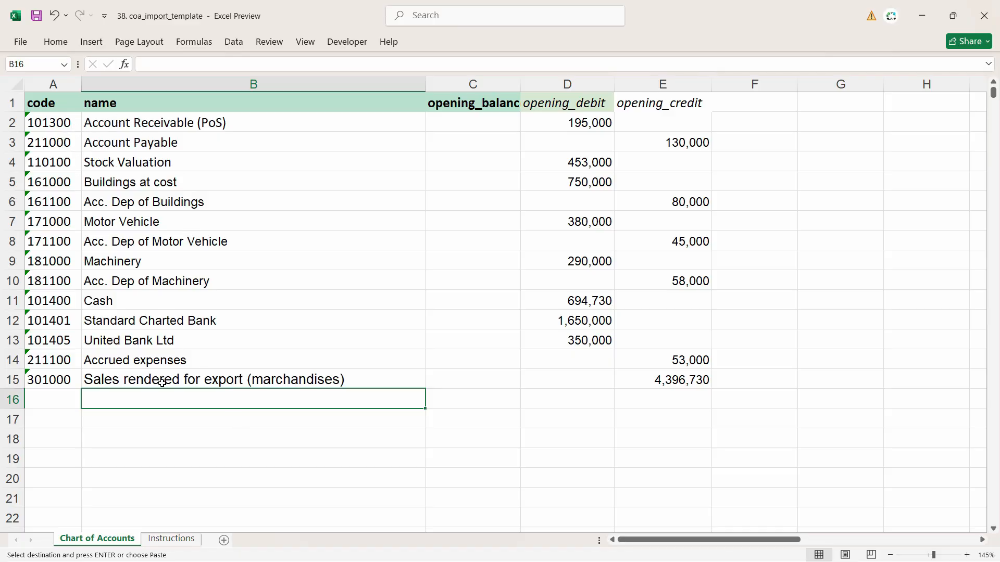
{"action": "key", "text": "alt+Tab"}
{"action": "key", "text": "alt+Tab"}
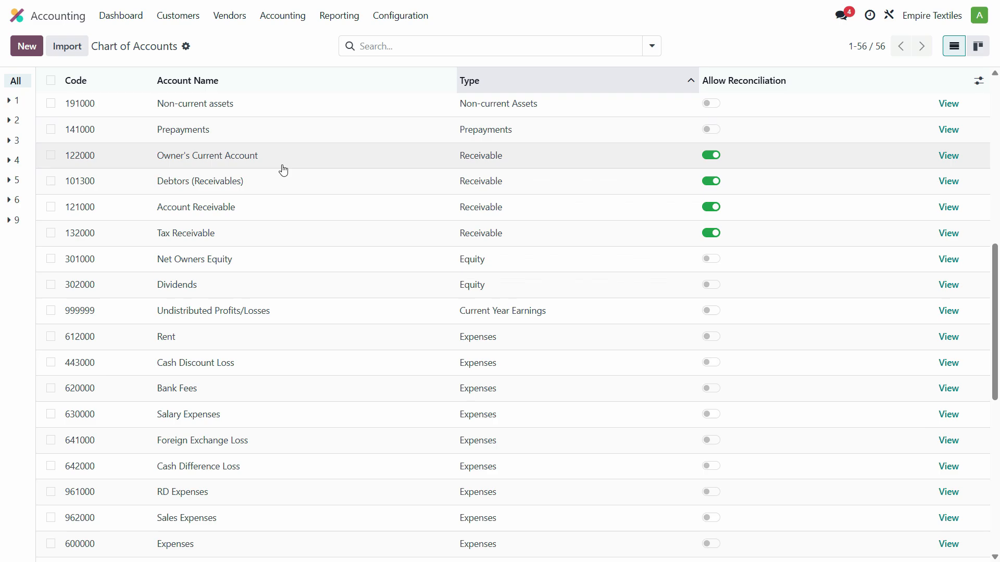
Step: Download the Chart of Accounts template from Odoo's accounting import options and open the file in Excel
{"action": "left_click", "coordinate": [52, 45]}
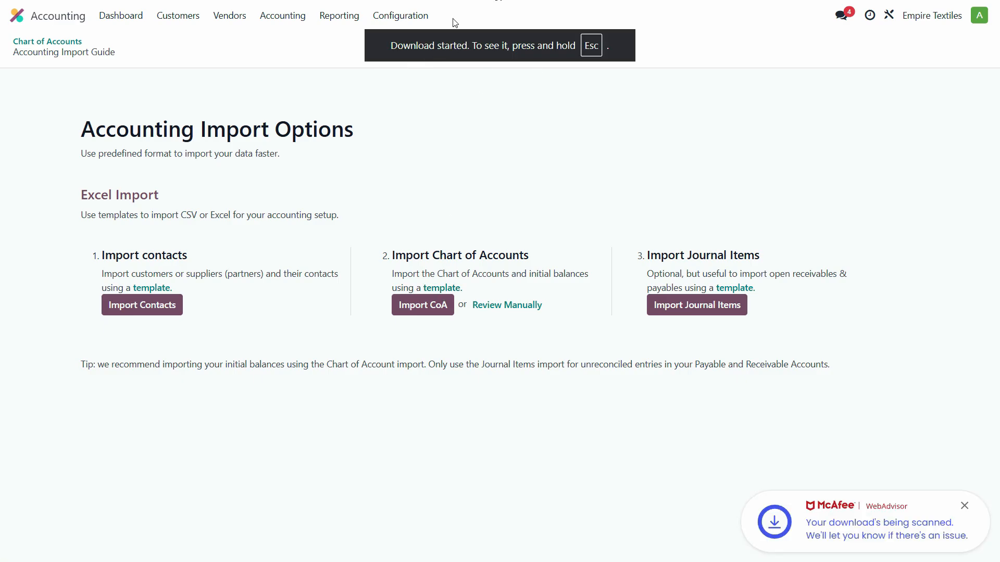
{"action": "key", "text": "Escape"}
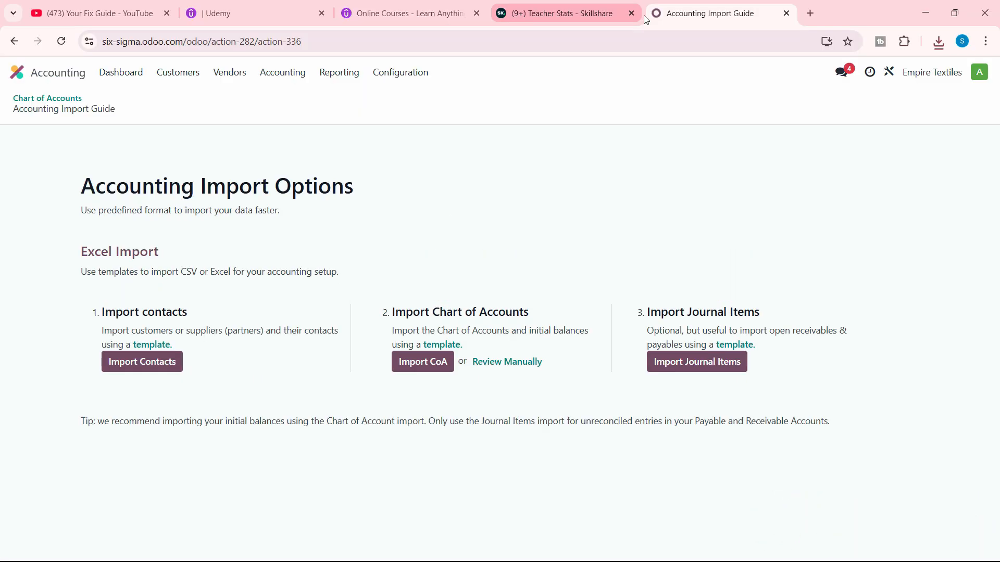
{"action": "left_click", "coordinate": [820, 105]}
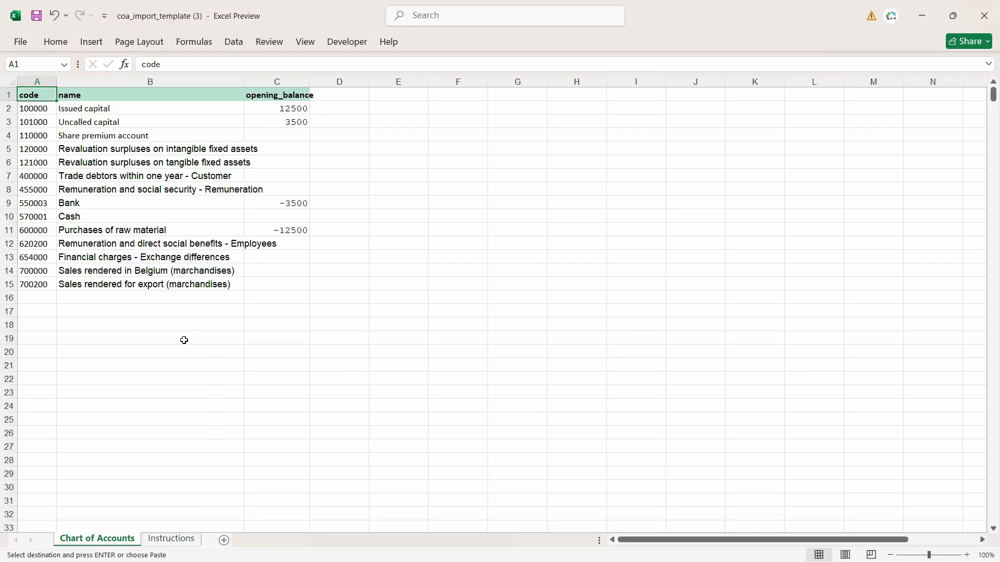
Step: Examine the template's opening_balance column and the Instructions sheet's notes on the code and opening_balance columns
{"action": "scroll", "coordinate": [184, 340], "scroll_direction": "up", "scroll_amount": 4, "text": "ctrl"}
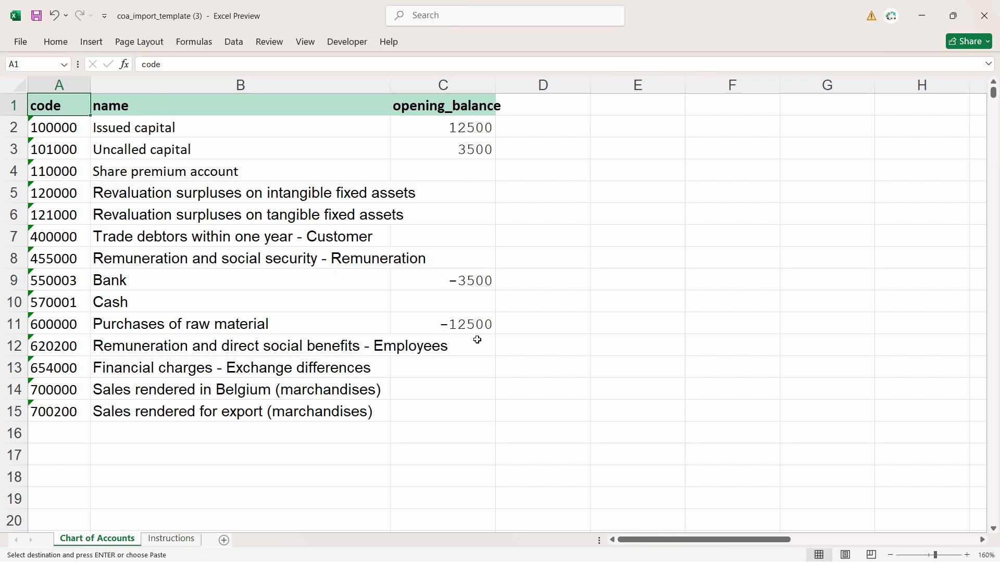
{"action": "left_click", "coordinate": [448, 104]}
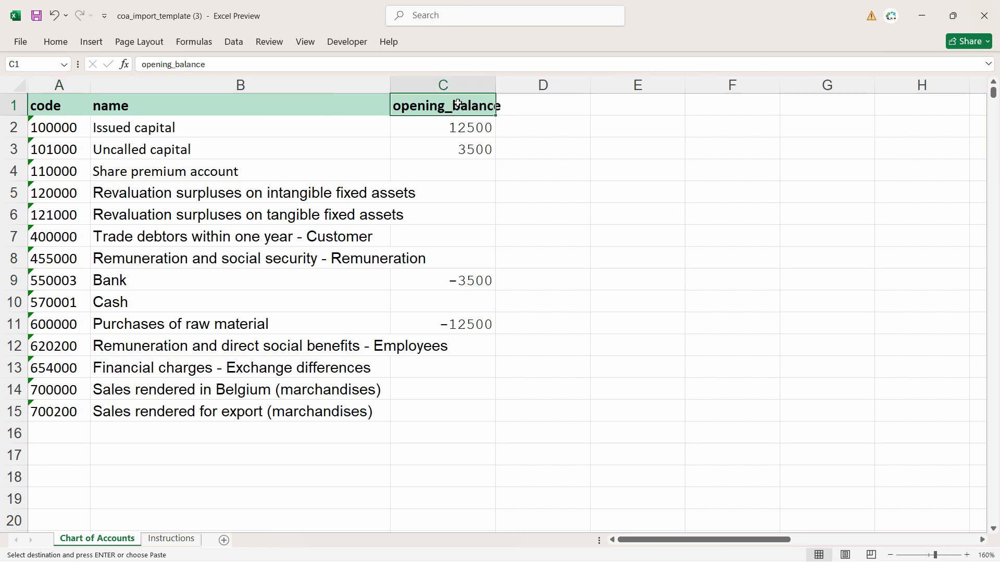
{"action": "left_click", "coordinate": [518, 102]}
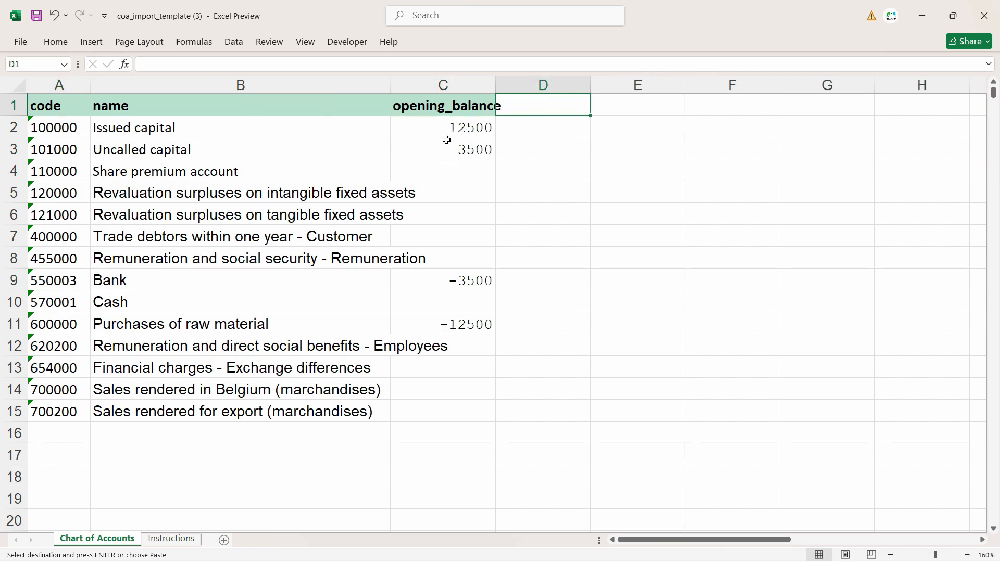
{"action": "left_click_drag", "start_coordinate": [444, 128], "coordinate": [438, 263]}
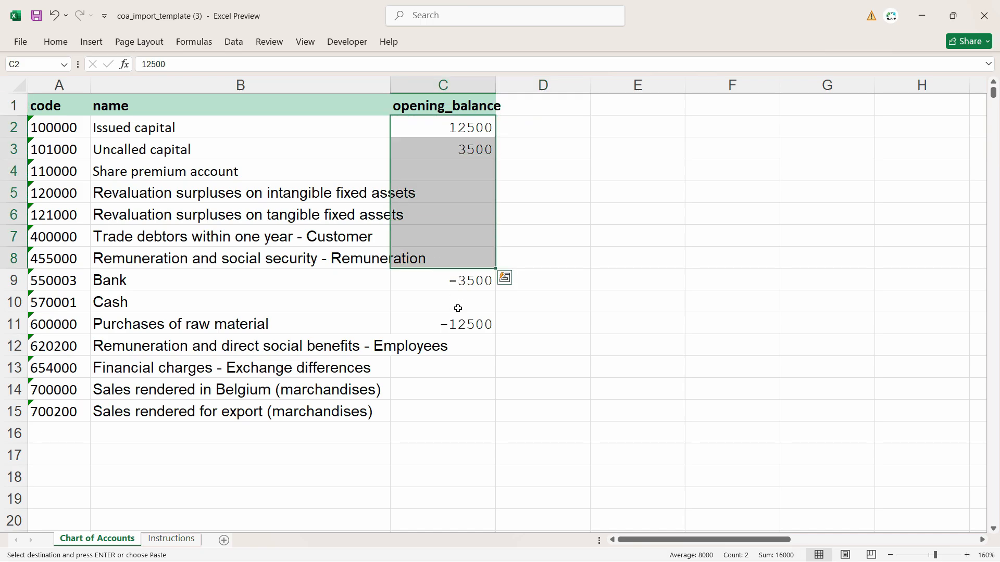
{"action": "left_click", "coordinate": [172, 539]}
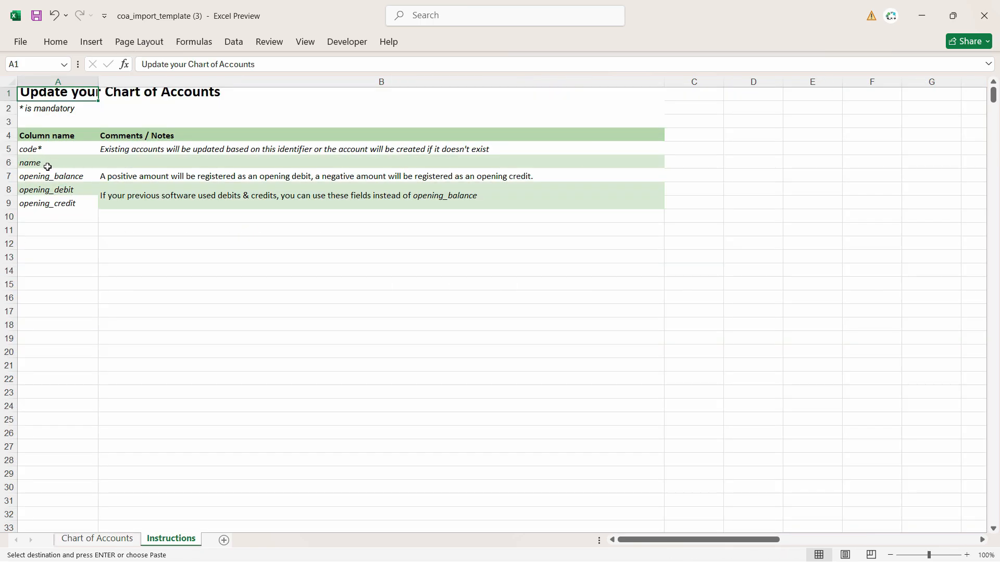
{"action": "scroll", "coordinate": [69, 201], "scroll_direction": "up", "scroll_amount": 3}
{"action": "left_click", "coordinate": [104, 205]}
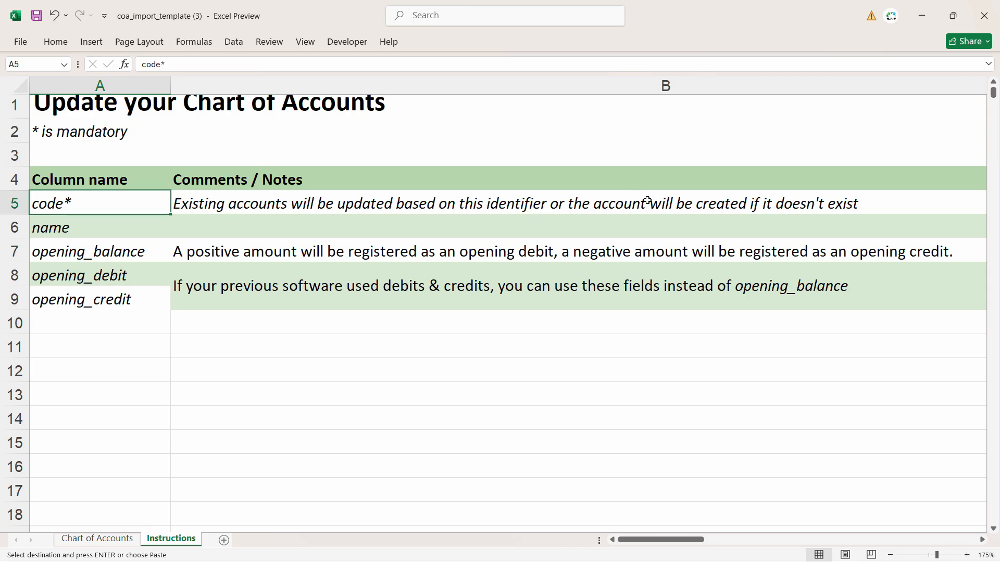
{"action": "left_click", "coordinate": [104, 252]}
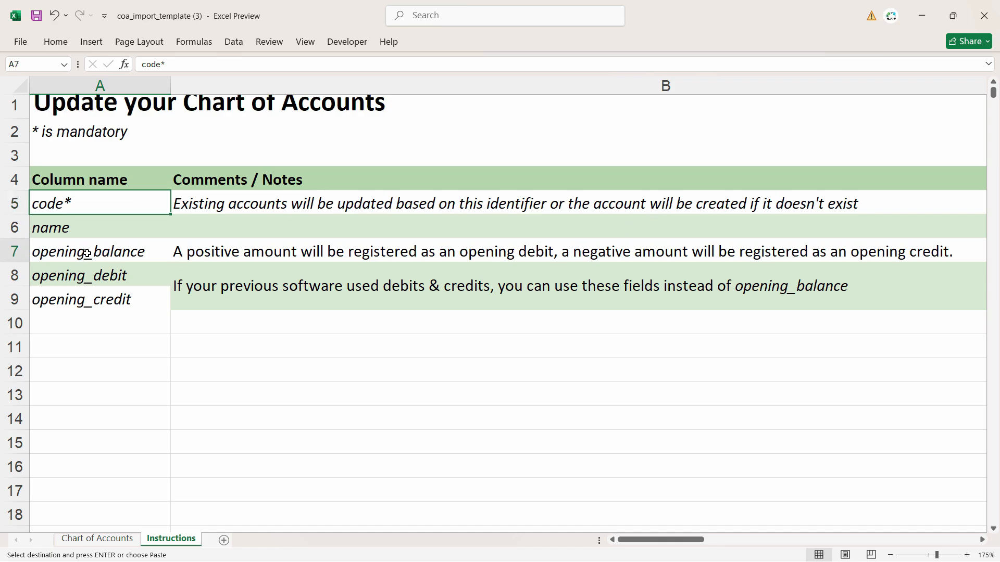
{"action": "left_click", "coordinate": [294, 252]}
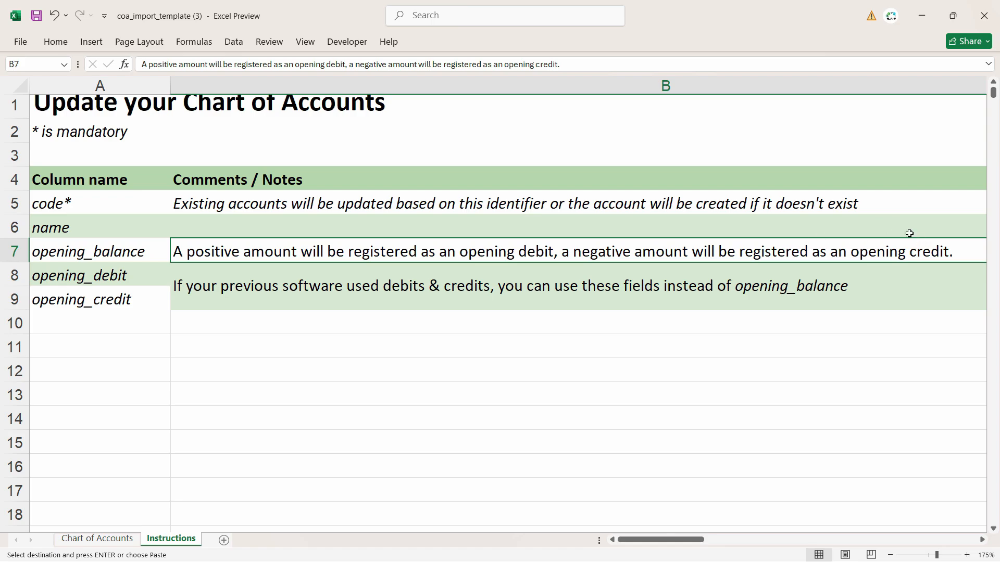
Step: Copy the opening_debit column name from the Instructions sheet into cell D1 of the Chart of Accounts sheet
{"action": "left_click", "coordinate": [84, 319]}
{"action": "left_click", "coordinate": [94, 281]}
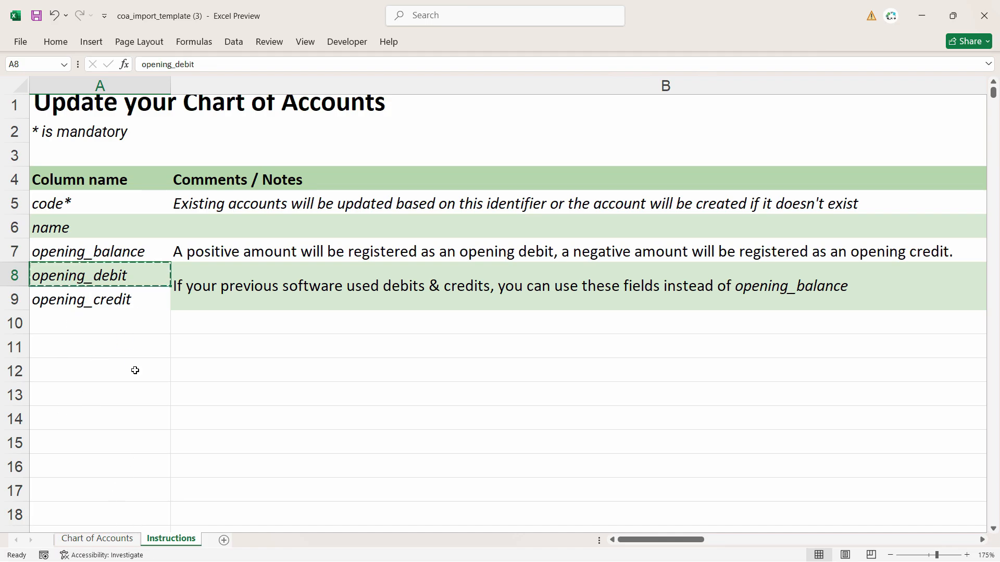
{"action": "left_click", "coordinate": [113, 541]}
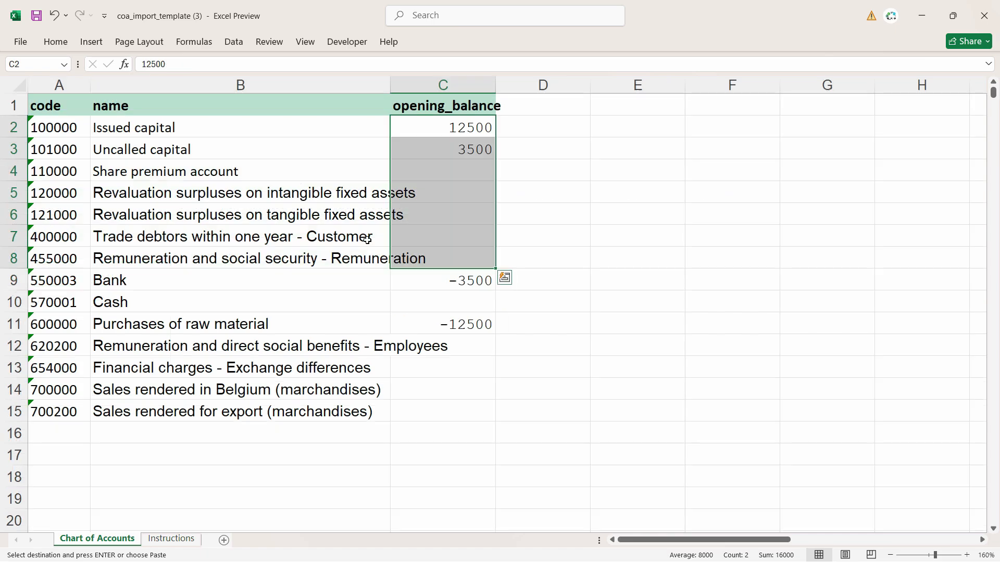
{"action": "left_click", "coordinate": [538, 107]}
{"action": "key", "text": "ctrl+v"}
Step: Copy the opening_credit column name from the Instructions sheet into cell E1 of the Chart of Accounts sheet
{"action": "left_click", "coordinate": [632, 104]}
{"action": "key", "text": "ctrl+Page_Up"}
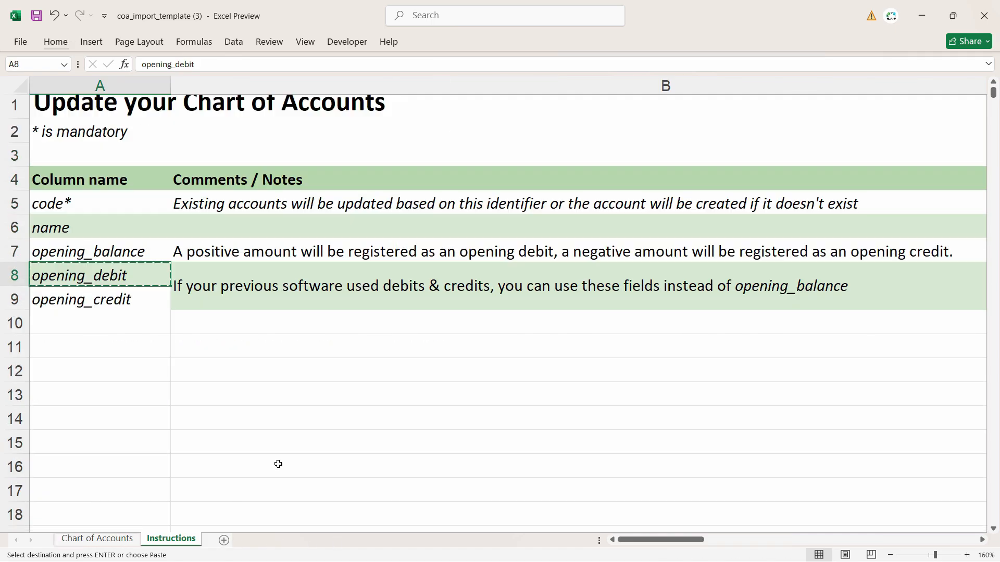
{"action": "left_click", "coordinate": [108, 298]}
{"action": "key", "text": "ctrl+c"}
{"action": "key", "text": "alt+Tab"}
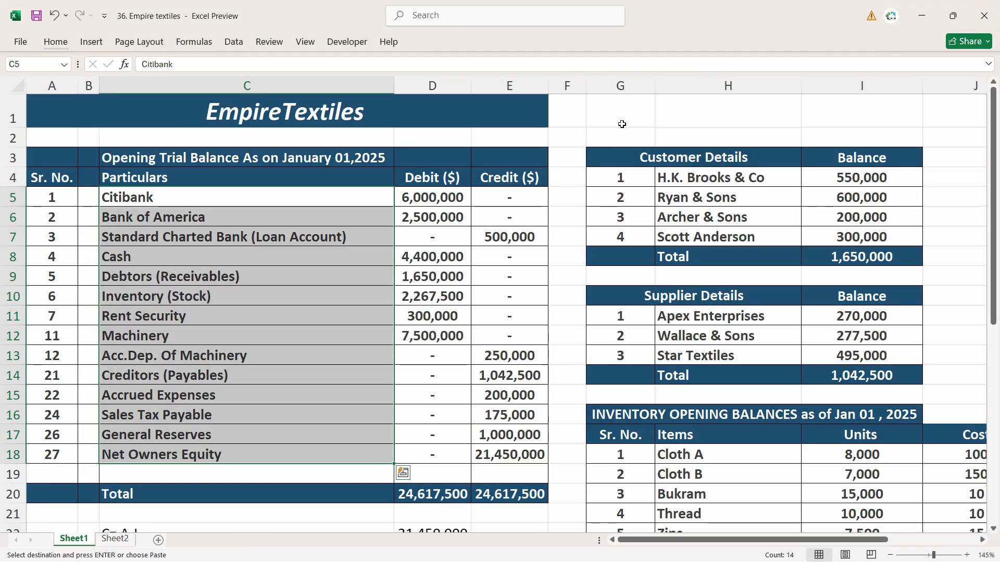
{"action": "key", "text": "alt+Tab"}
{"action": "key", "text": "ctrl+v"}
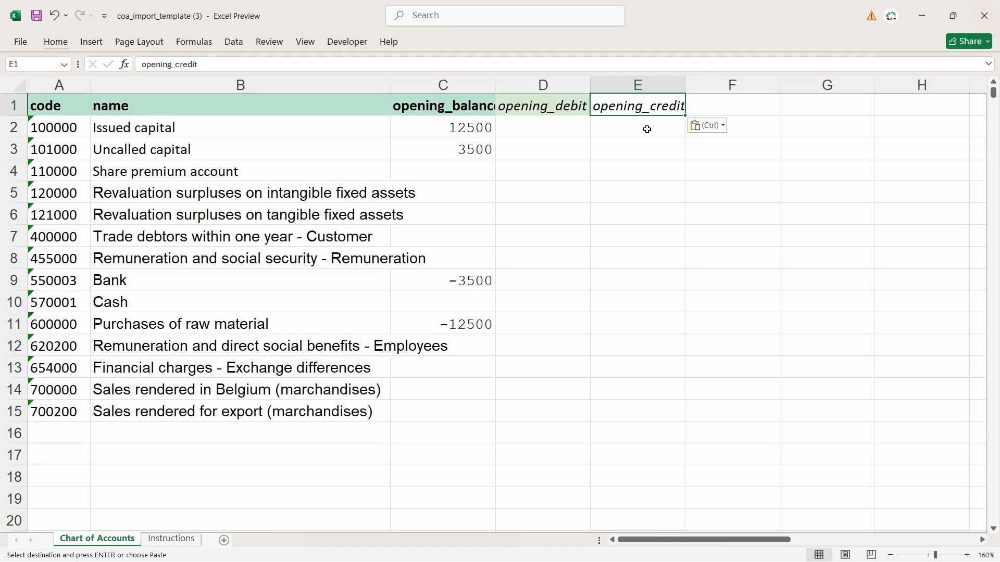
Step: Widen the name column to fit its contents and clear the sample opening_balance values in C2:C15
{"action": "left_click", "coordinate": [505, 128]}
{"action": "left_click_drag", "start_coordinate": [451, 128], "coordinate": [443, 416]}
{"action": "left_click", "coordinate": [443, 416]}
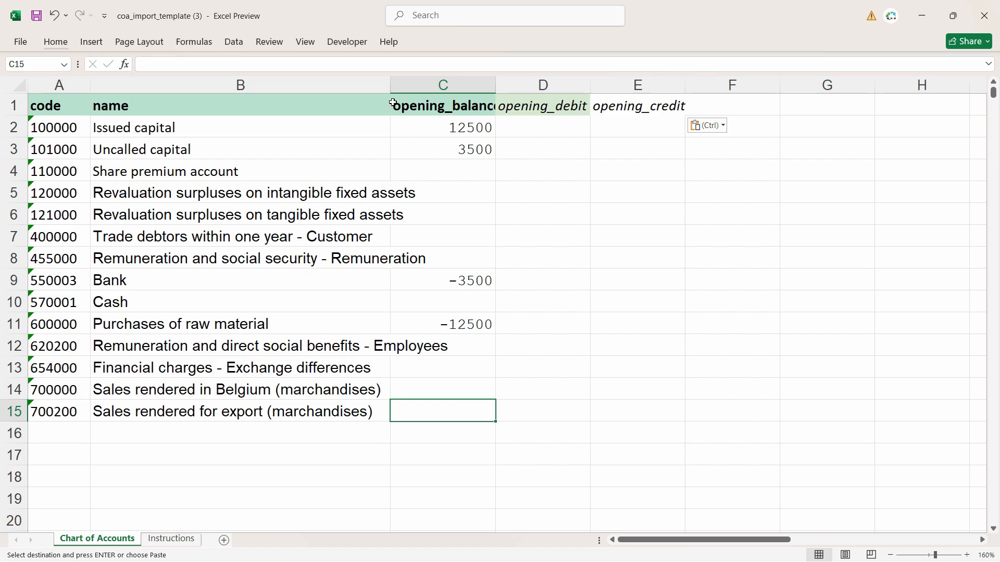
{"action": "double_click", "coordinate": [391, 85]}
{"action": "left_click_drag", "start_coordinate": [516, 132], "coordinate": [504, 404]}
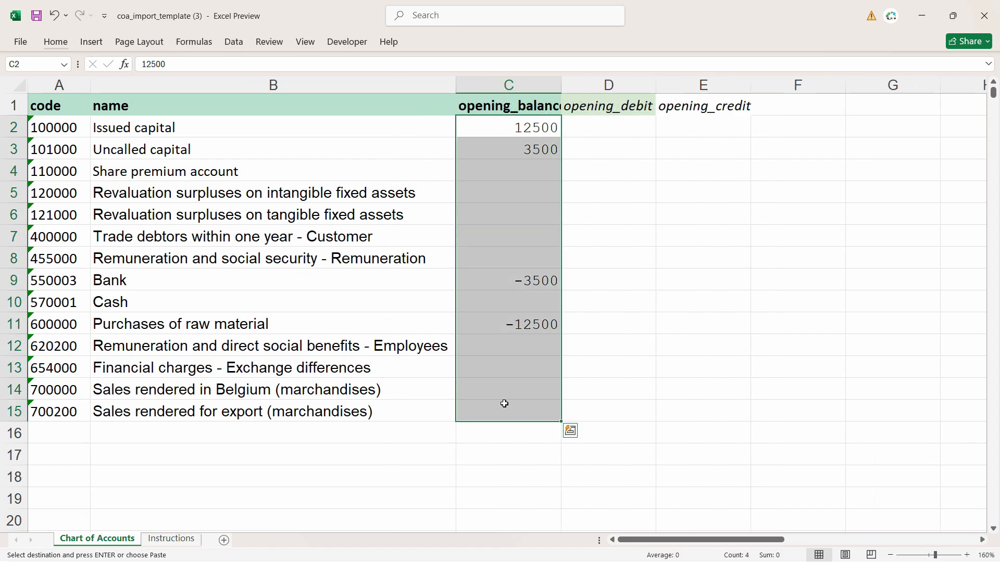
{"action": "key", "text": "Delete"}
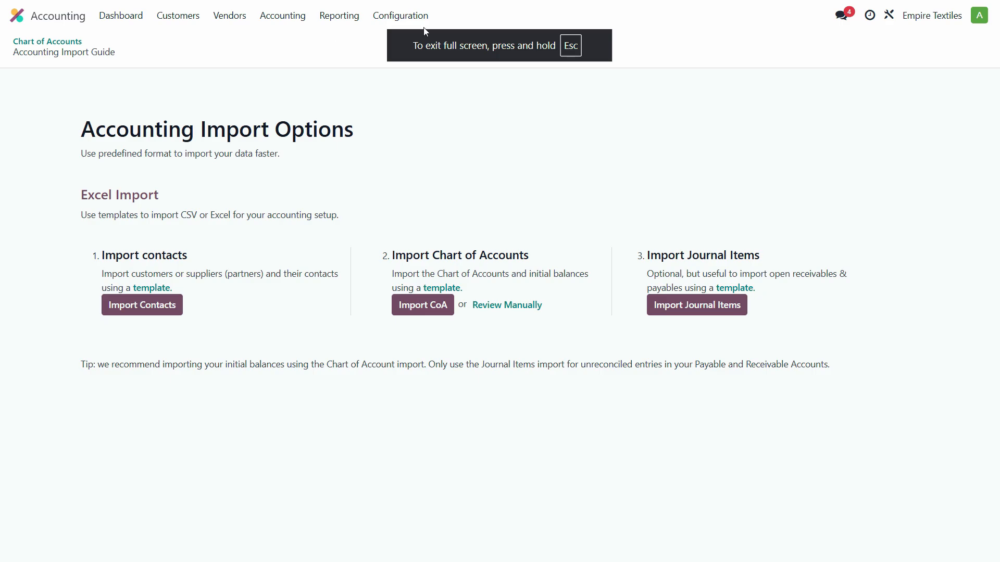
Step: Switch to Odoo and open the company's Chart of Accounts list
{"action": "left_click", "coordinate": [403, 20]}
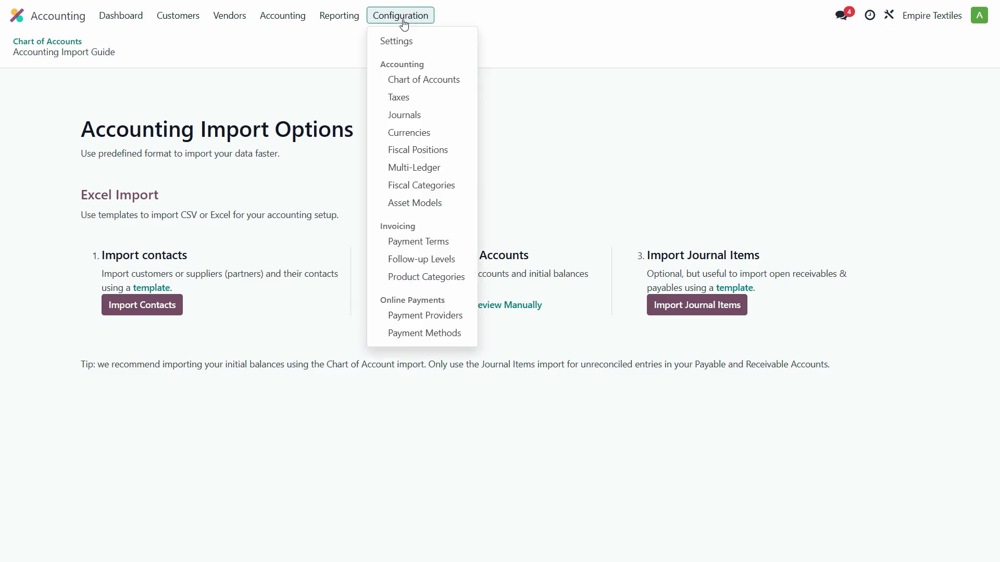
{"action": "left_click", "coordinate": [422, 88]}
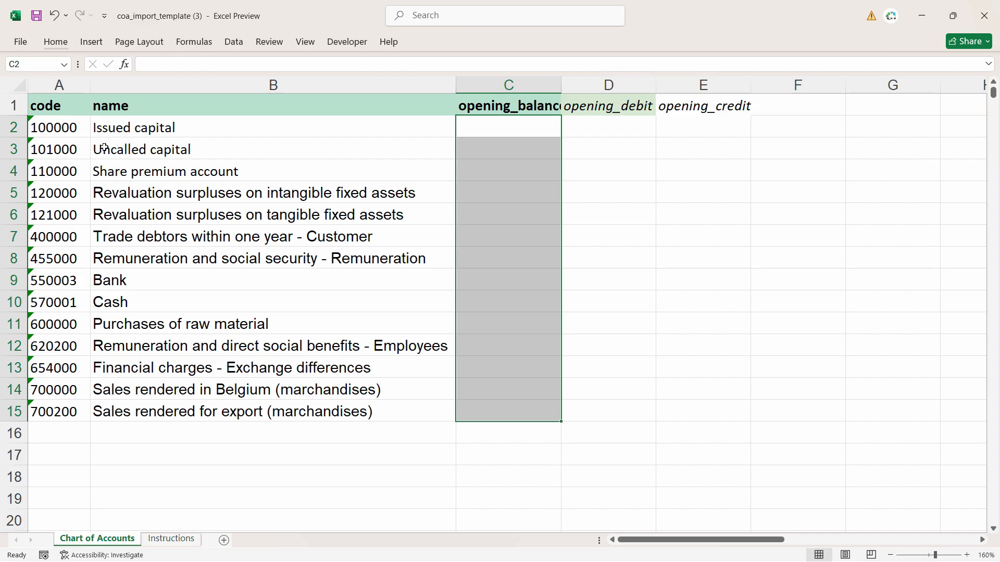
{"action": "key", "text": "ctrl+Home"}
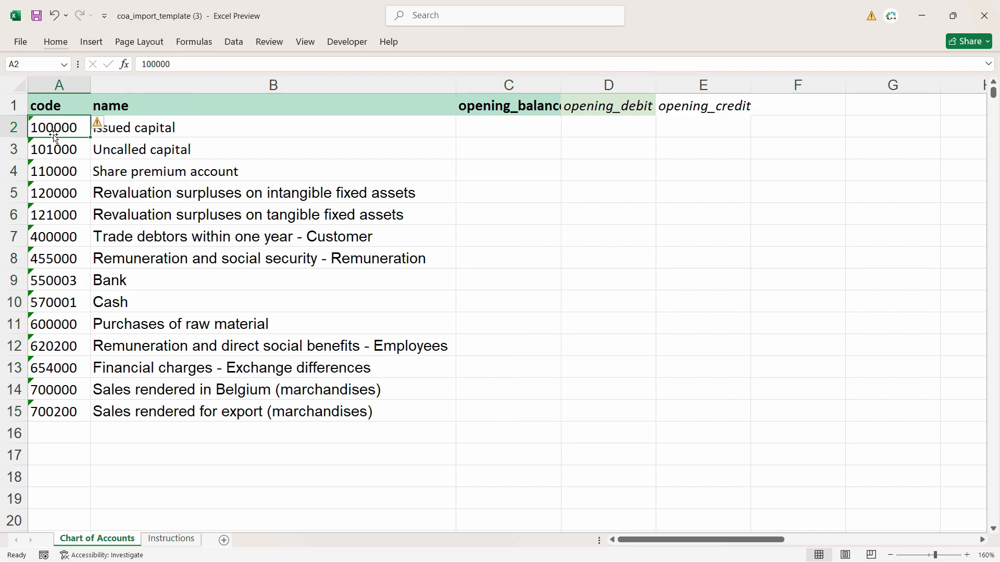
{"action": "left_click", "coordinate": [172, 128]}
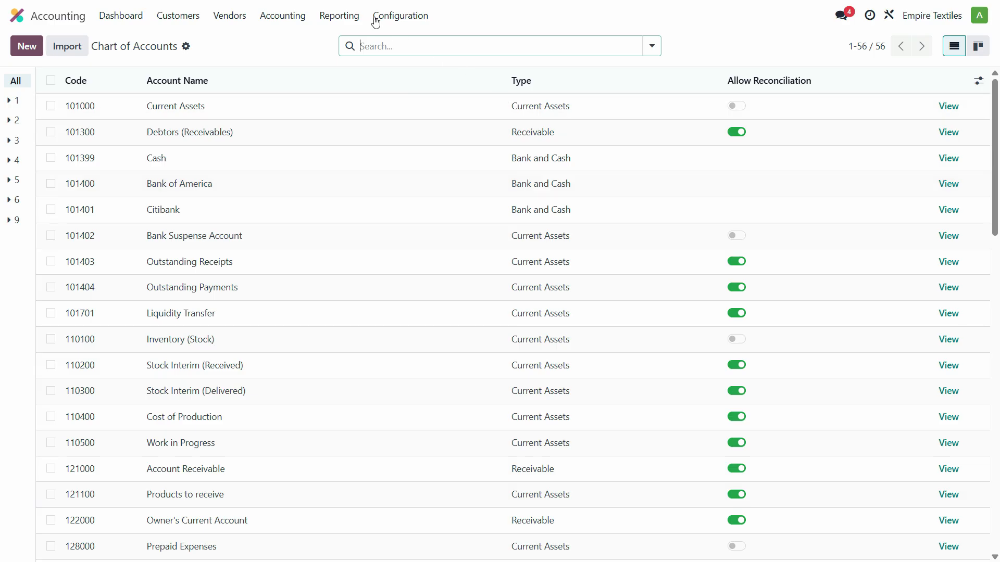
{"action": "left_click", "coordinate": [378, 24]}
{"action": "mouse_move", "coordinate": [339, 15]}
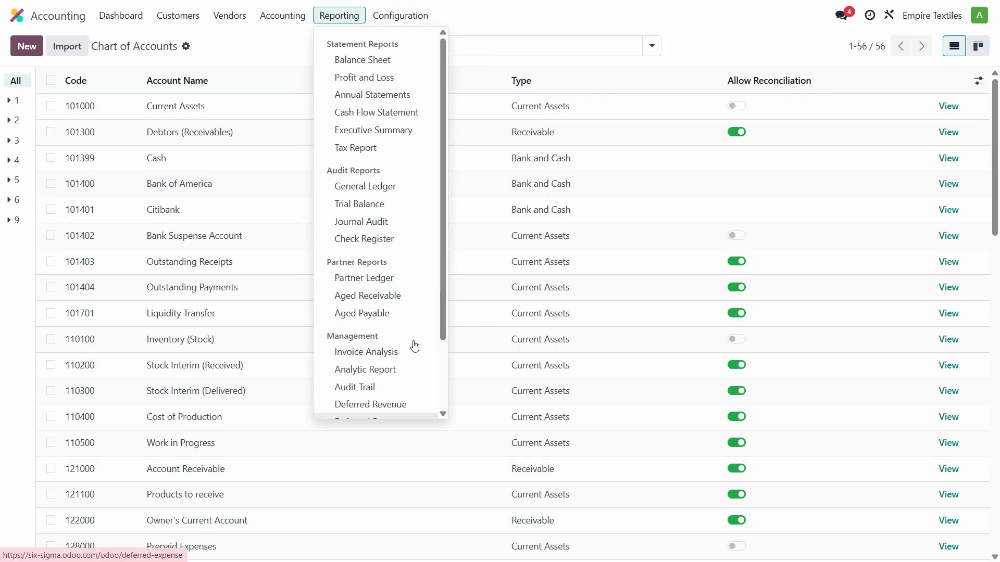
Step: Insert the Chart of Accounts list with its first 56 records into the Accounting dashboard spreadsheet
{"action": "left_click", "coordinate": [186, 48]}
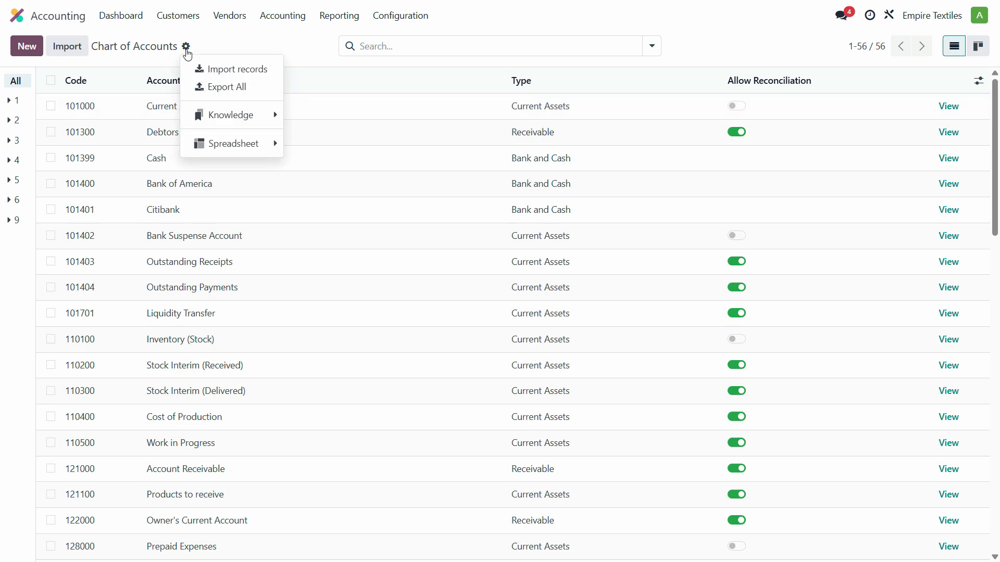
{"action": "mouse_move", "coordinate": [242, 145]}
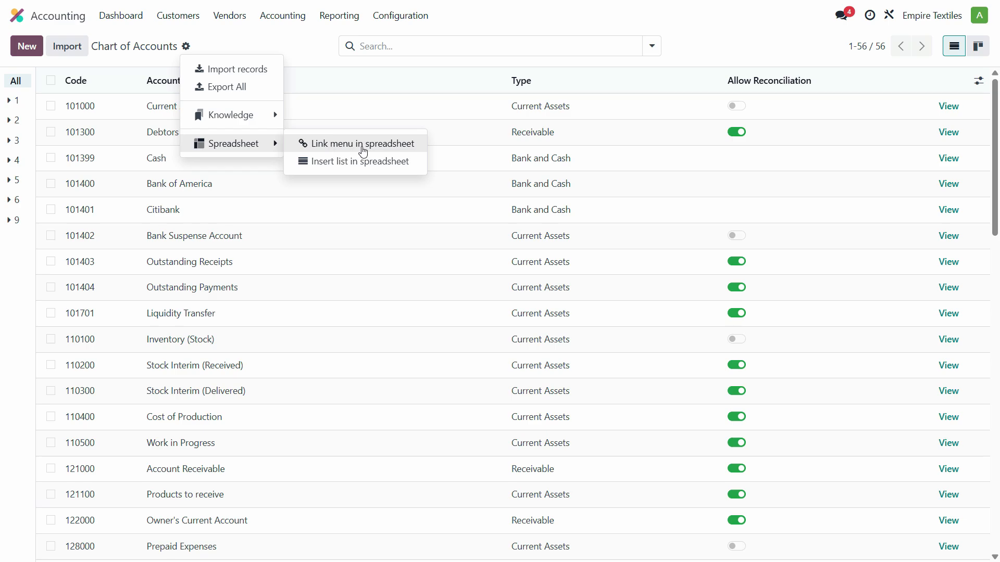
{"action": "left_click", "coordinate": [187, 47]}
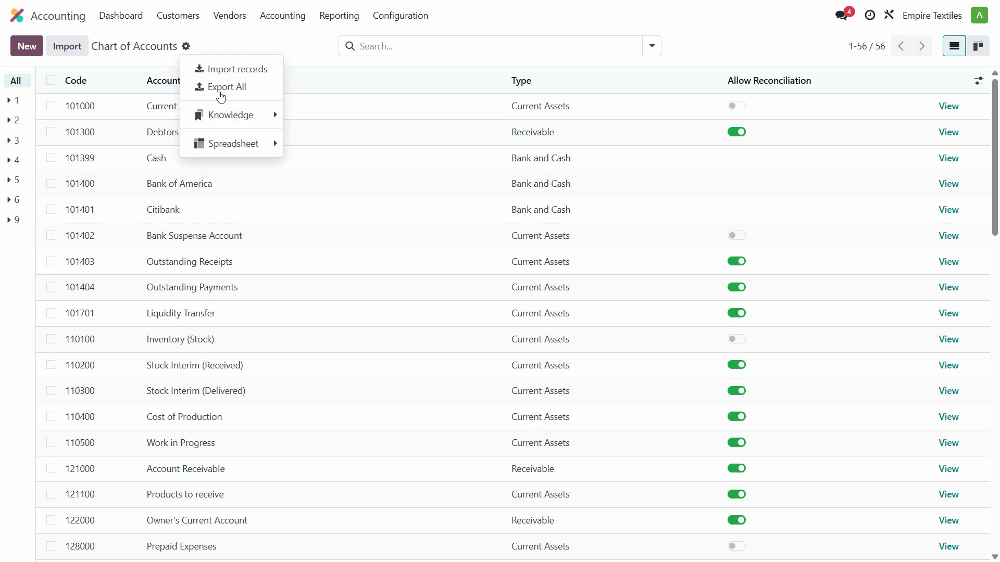
{"action": "mouse_move", "coordinate": [248, 149]}
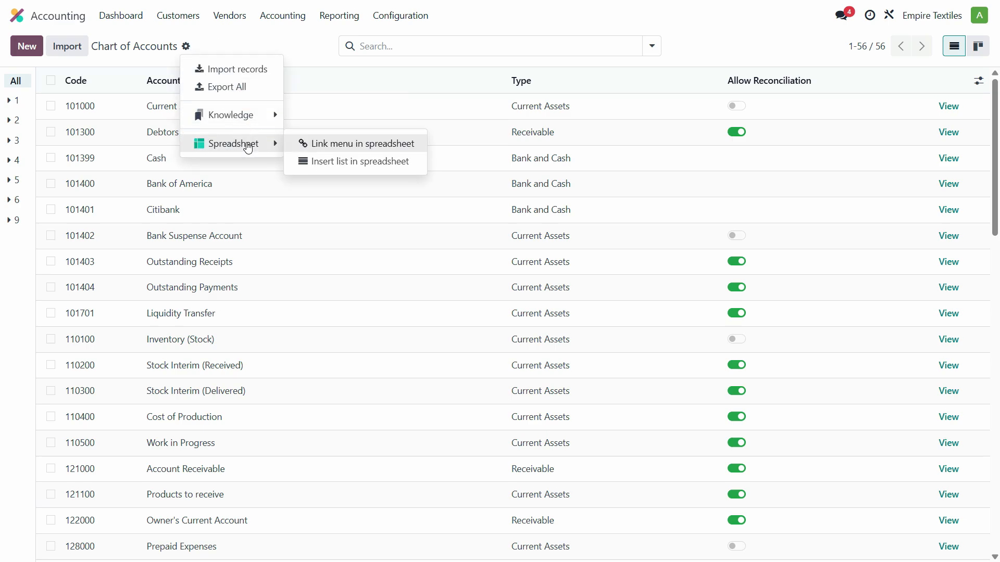
{"action": "left_click", "coordinate": [351, 148]}
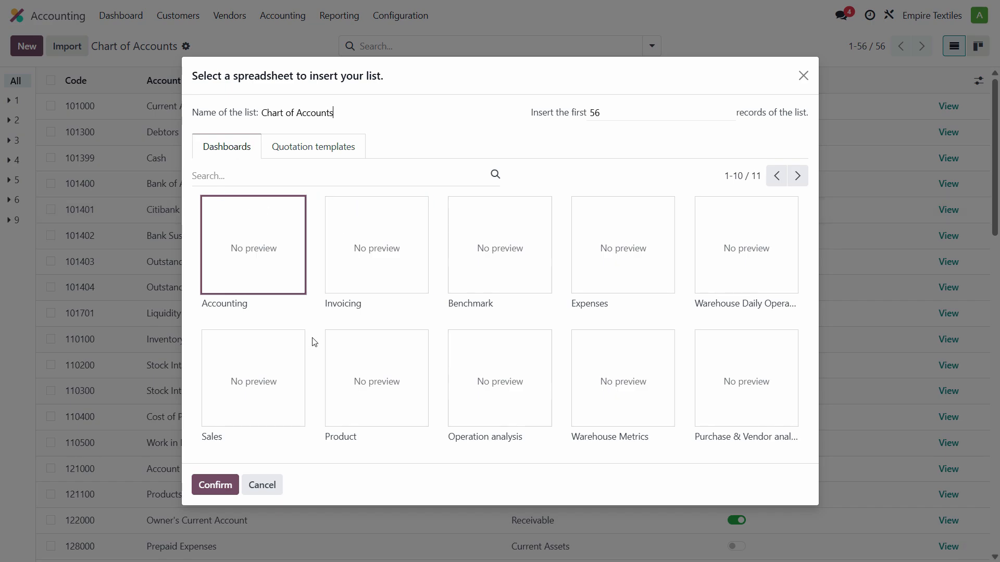
{"action": "left_click", "coordinate": [229, 484]}
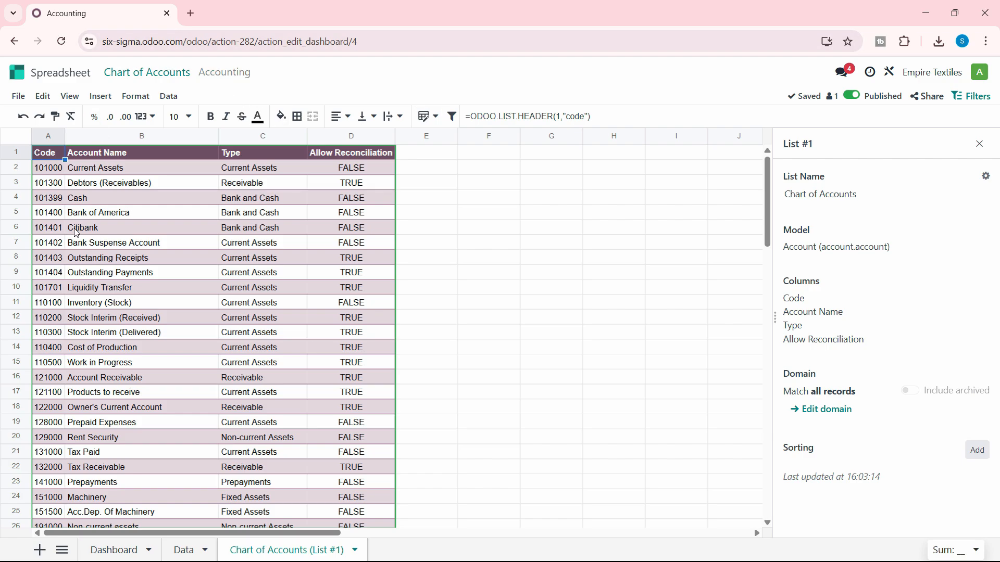
Step: Copy all account codes and names from the Odoo spreadsheet into the Excel template's code and name columns, starting at A2
{"action": "left_click", "coordinate": [54, 172]}
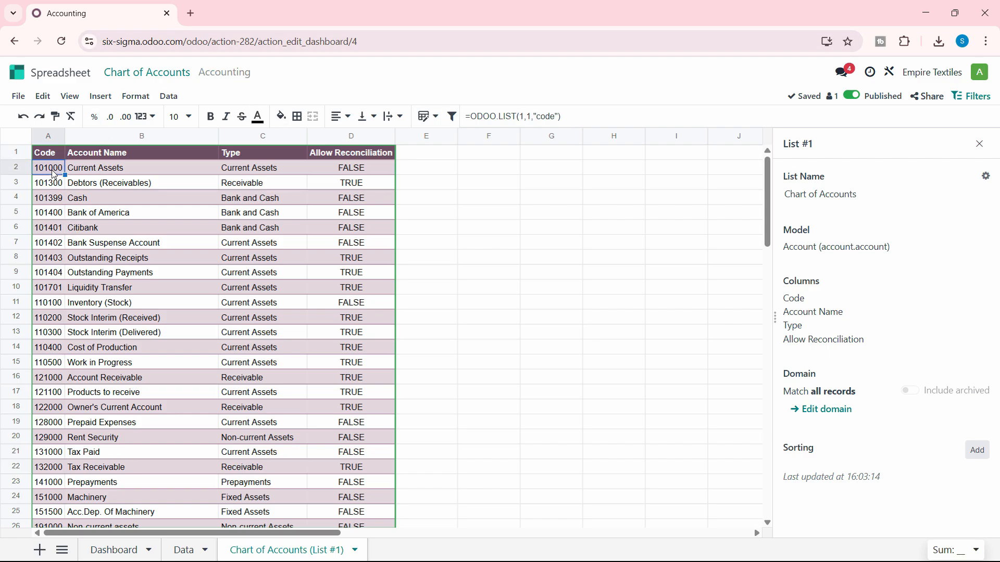
{"action": "left_click", "coordinate": [101, 169]}
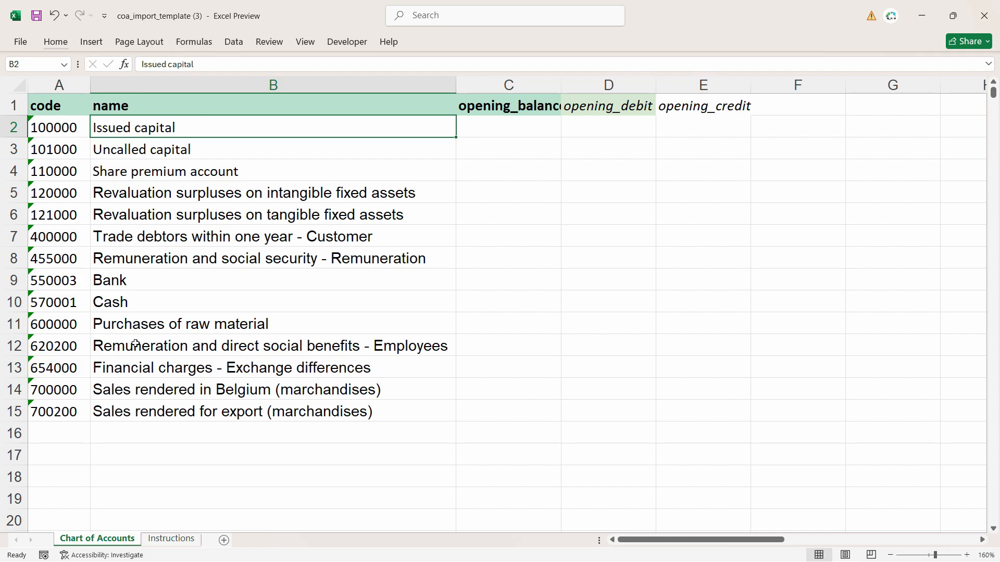
{"action": "key", "text": "alt+Tab"}
{"action": "left_click_drag", "start_coordinate": [52, 172], "coordinate": [153, 394]}
{"action": "key", "text": "alt+Tab"}
{"action": "left_click", "coordinate": [55, 137]}
{"action": "key", "text": "ctrl+v"}
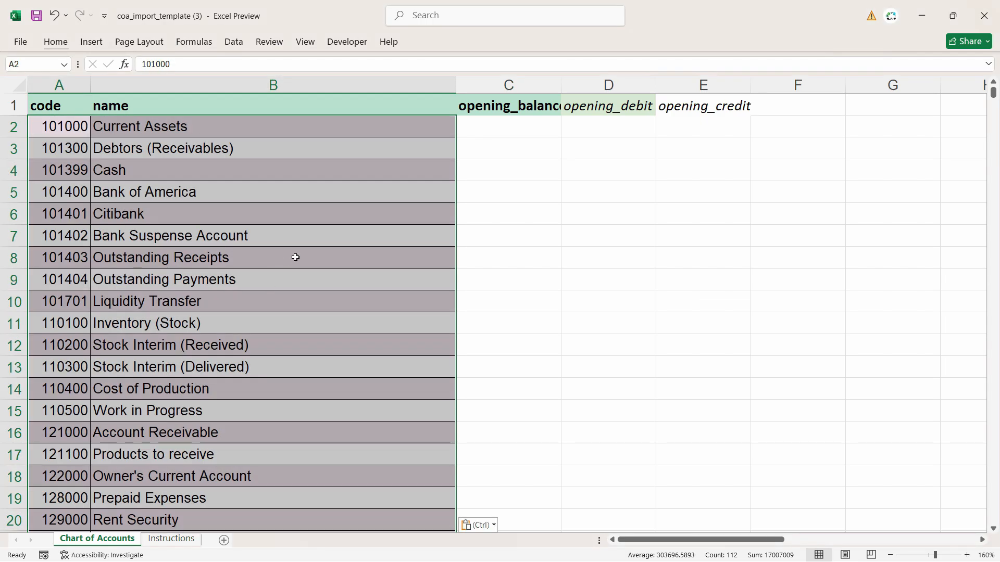
Step: Make the pasted codes and names match the template's destination formatting and check the list
{"action": "left_click", "coordinate": [478, 525]}
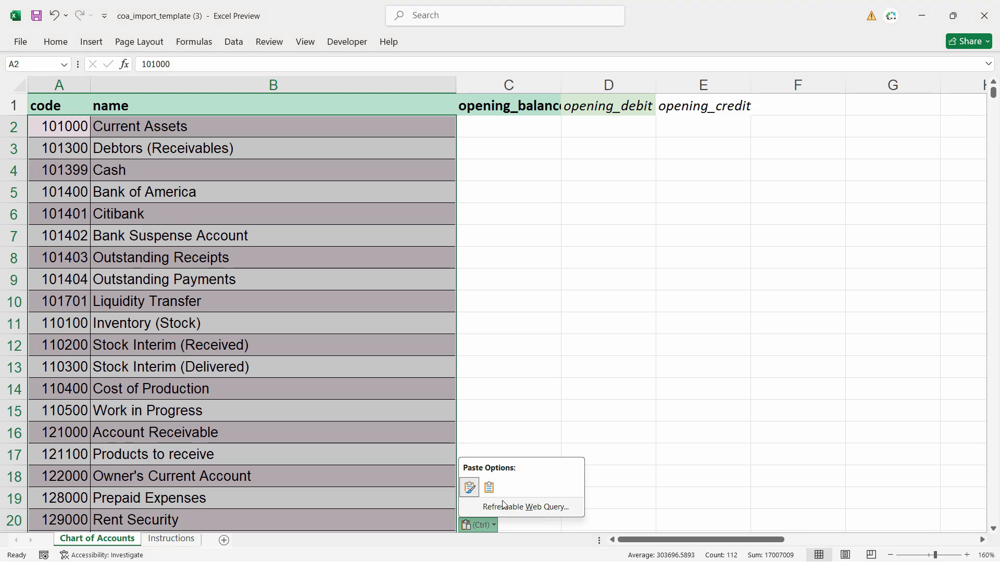
{"action": "left_click", "coordinate": [490, 488]}
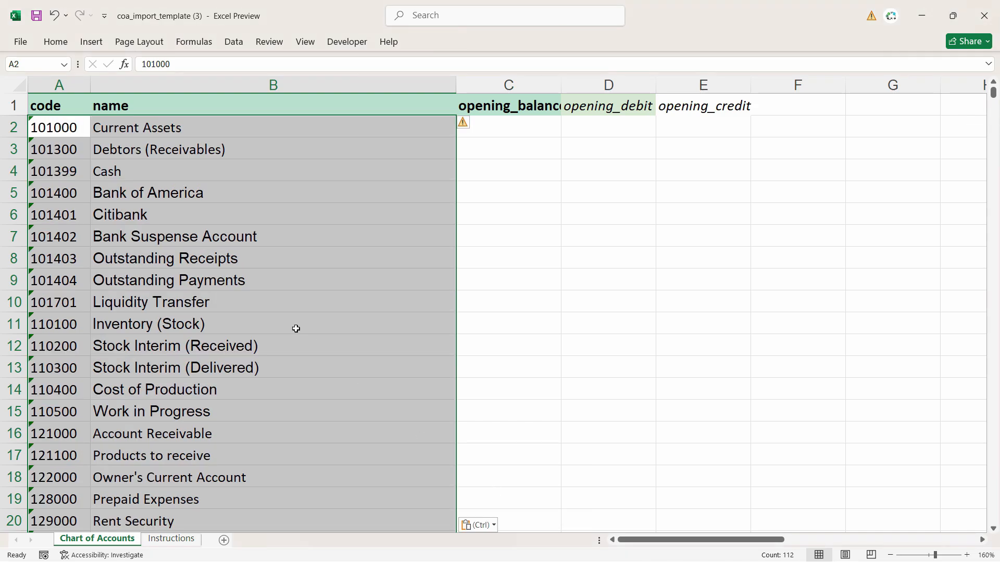
{"action": "left_click", "coordinate": [297, 331]}
{"action": "scroll", "coordinate": [171, 392], "scroll_direction": "down", "scroll_amount": 14}
{"action": "scroll", "coordinate": [183, 404], "scroll_direction": "up", "scroll_amount": 15}
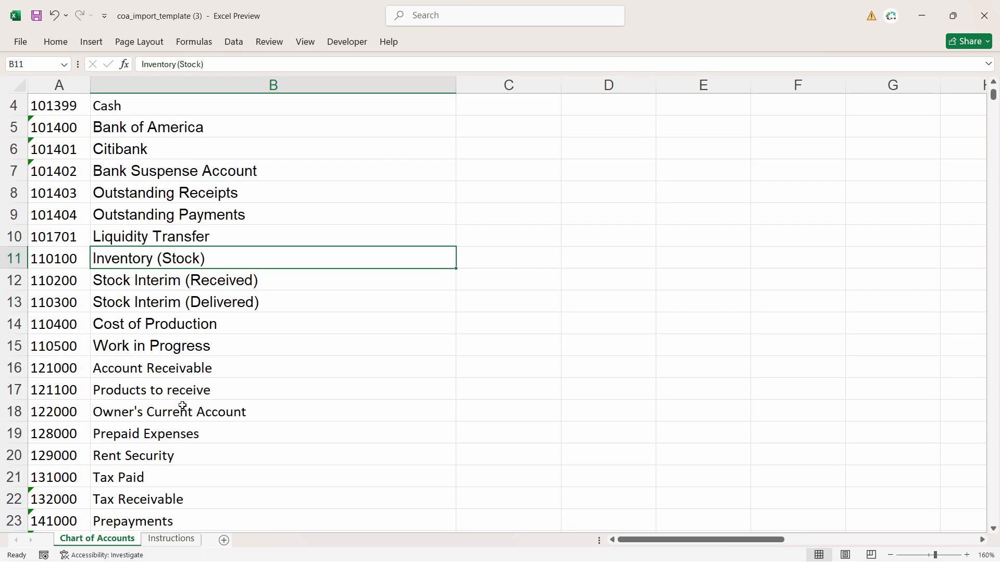
Step: Copy Citibank's 6,000,000 debit from the trial balance workbook into its opening_debit cell D6, without the source formatting
{"action": "left_click", "coordinate": [486, 145]}
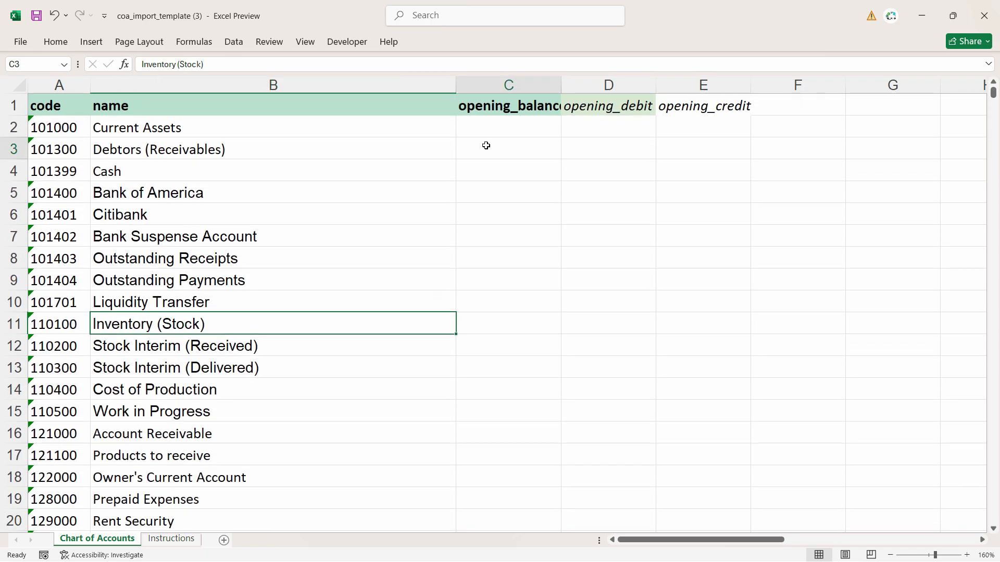
{"action": "left_click", "coordinate": [631, 155]}
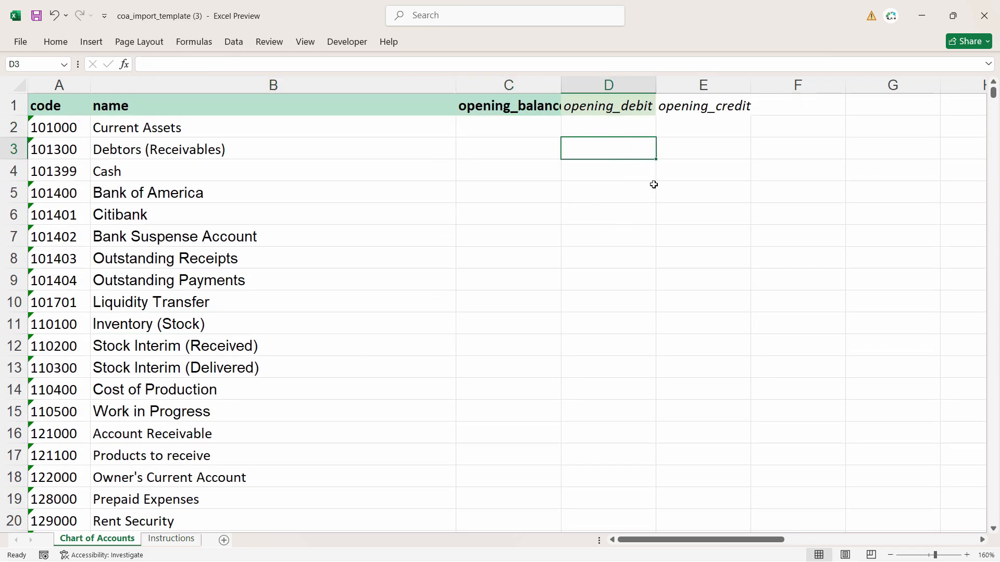
{"action": "key", "text": "alt+Tab"}
{"action": "key", "text": "alt+Tab"}
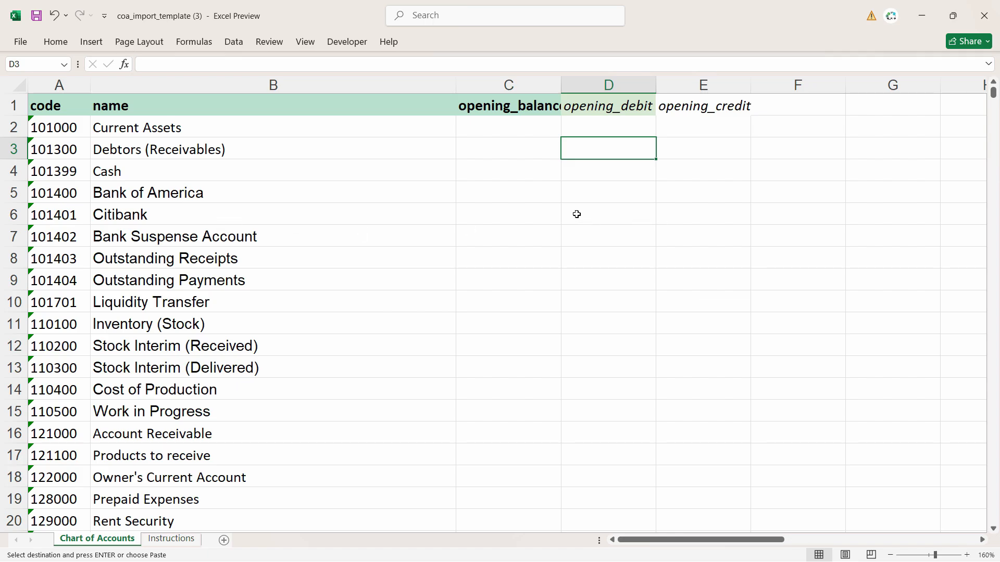
{"action": "left_click", "coordinate": [577, 214]}
{"action": "type", "text": "6,000,000"}
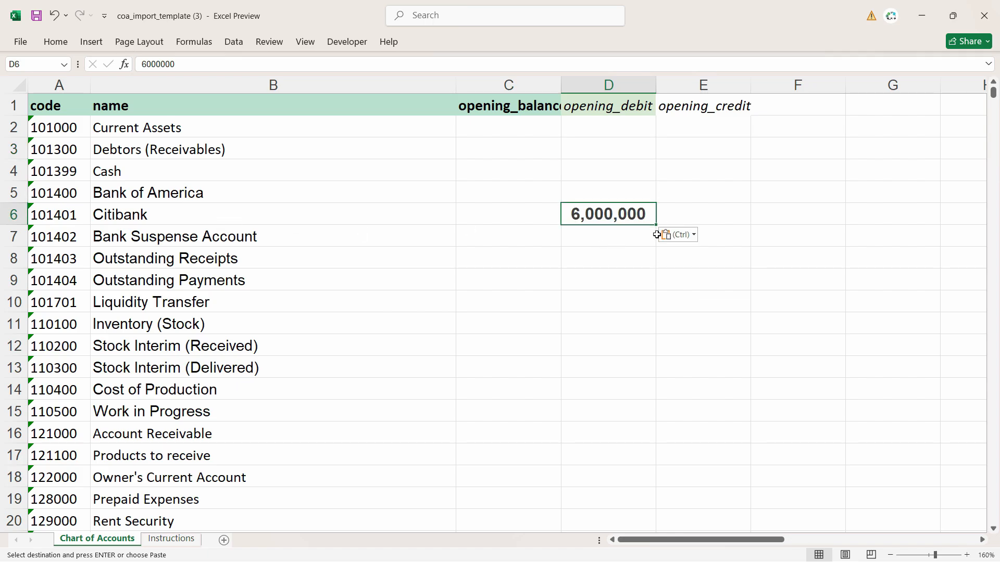
{"action": "left_click", "coordinate": [677, 235]}
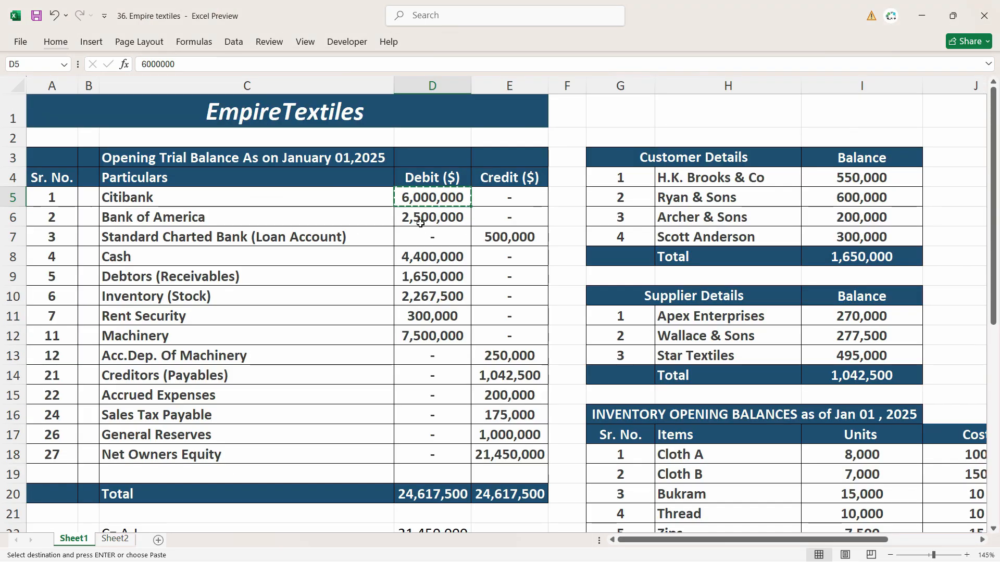
Step: Copy Bank of America's 2,500,000 debit from the trial balance into its opening_debit cell D5
{"action": "left_click", "coordinate": [424, 219]}
{"action": "key", "text": "ctrl+c"}
{"action": "key", "text": "alt+Tab"}
{"action": "left_click", "coordinate": [586, 196]}
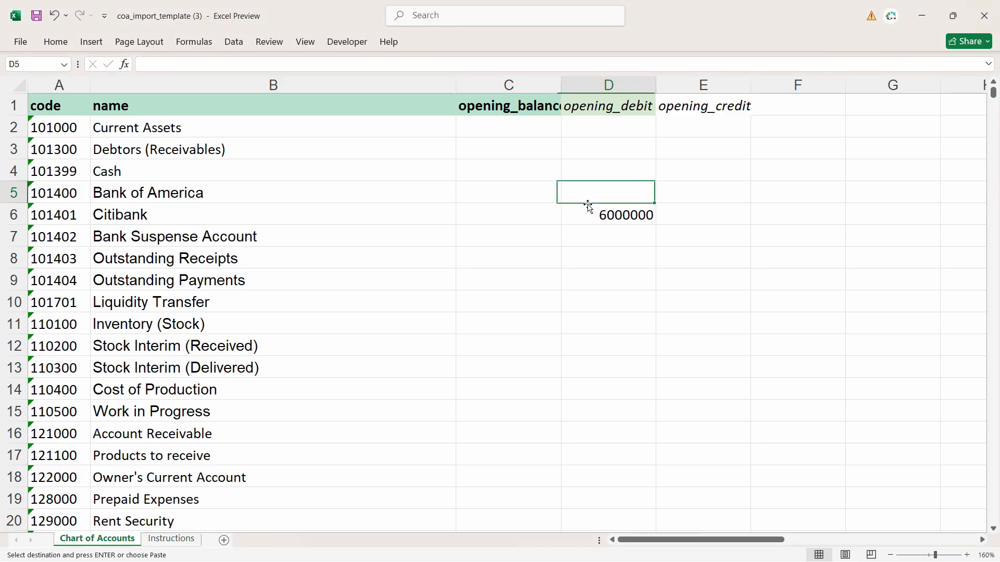
{"action": "key", "text": "ctrl+v"}
Step: Copy the Standard Charted Bank (Loan Account) amount of 500,000 from the trial balance into that account's row in the template
{"action": "key", "text": "alt+Tab"}
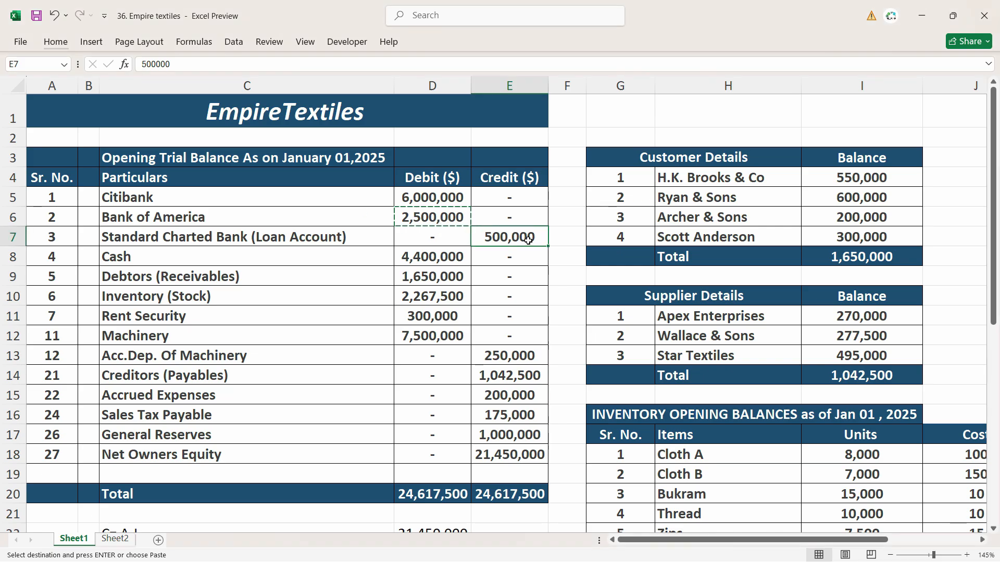
{"action": "key", "text": "ctrl+c"}
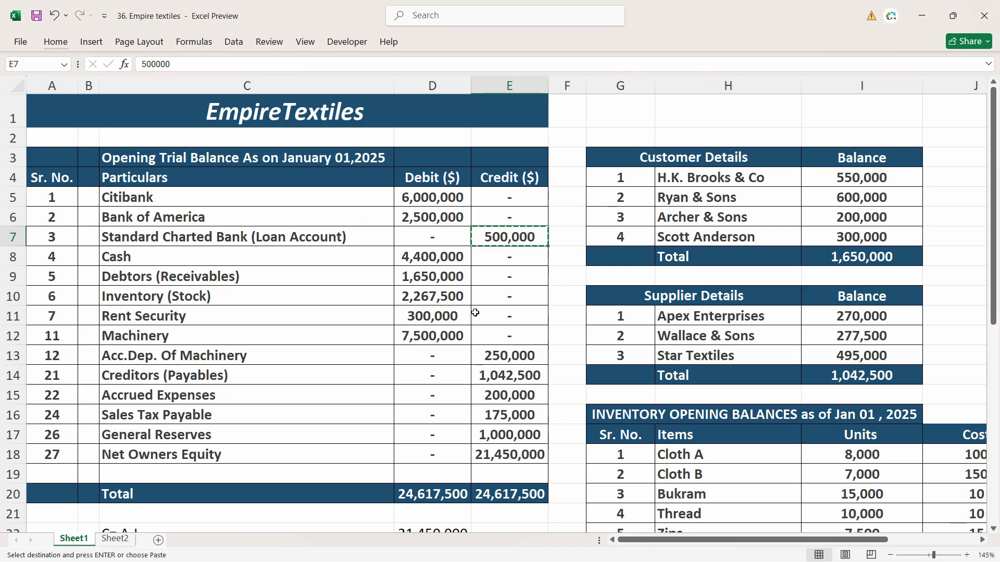
{"action": "key", "text": "alt+Tab"}
{"action": "scroll", "coordinate": [599, 254], "scroll_direction": "down", "scroll_amount": 10}
{"action": "left_click", "coordinate": [625, 231]}
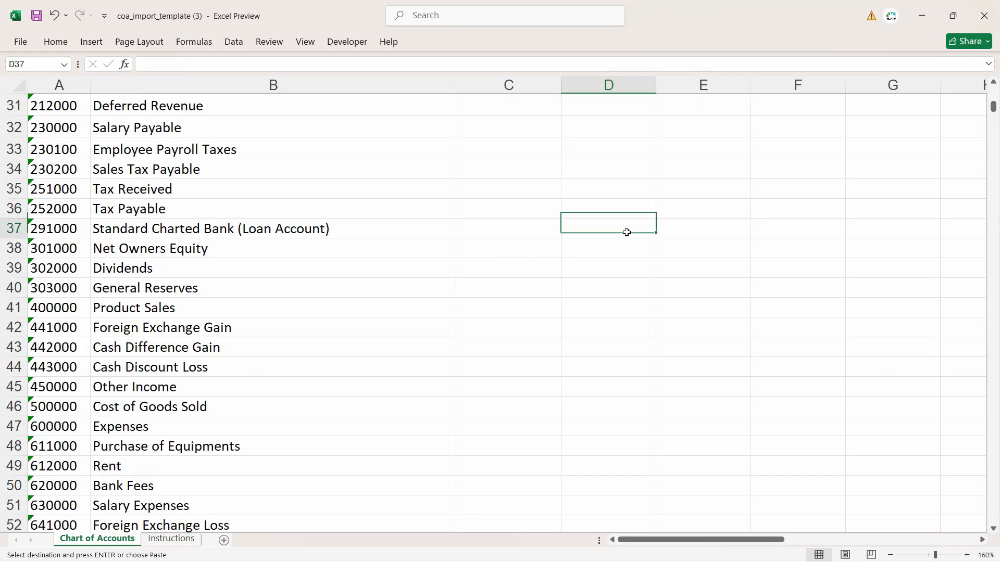
{"action": "key", "text": "ctrl+v"}
Step: Freeze the header row of the Chart of Accounts sheet and check it while moving through the accounts
{"action": "scroll", "coordinate": [121, 123], "scroll_direction": "up", "scroll_amount": 10}
{"action": "left_click", "coordinate": [120, 123]}
{"action": "scroll", "coordinate": [135, 172], "scroll_direction": "down", "scroll_amount": 11}
{"action": "scroll", "coordinate": [164, 224], "scroll_direction": "up", "scroll_amount": 11}
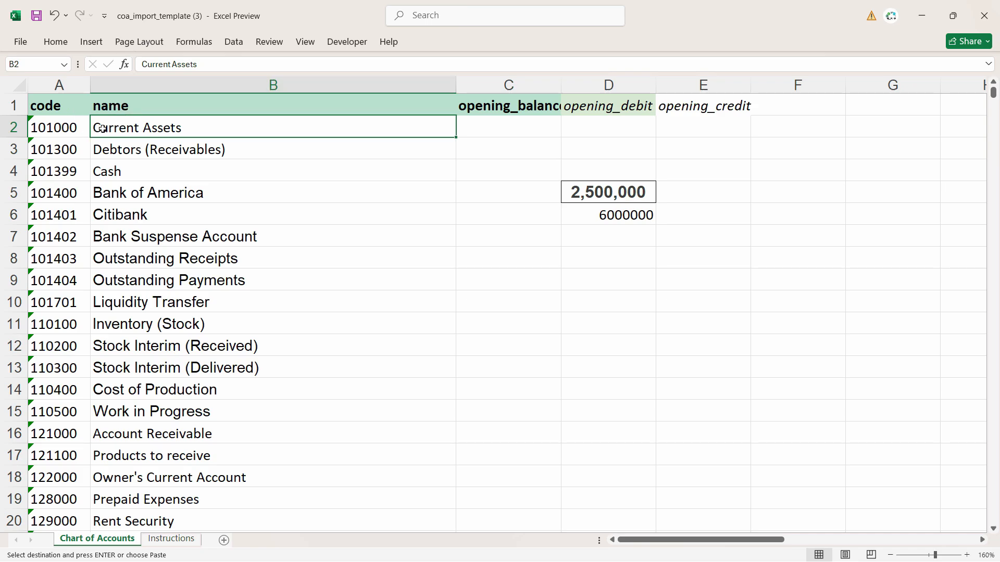
{"action": "left_click", "coordinate": [305, 42]}
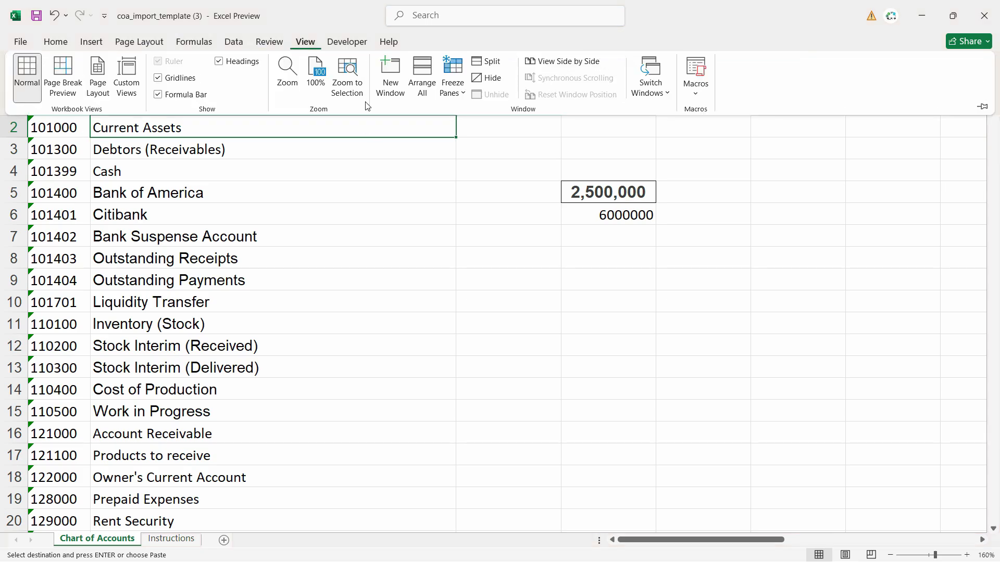
{"action": "left_click", "coordinate": [212, 168]}
{"action": "scroll", "coordinate": [212, 168], "scroll_direction": "down", "scroll_amount": 6}
{"action": "scroll", "coordinate": [124, 167], "scroll_direction": "up", "scroll_amount": 6}
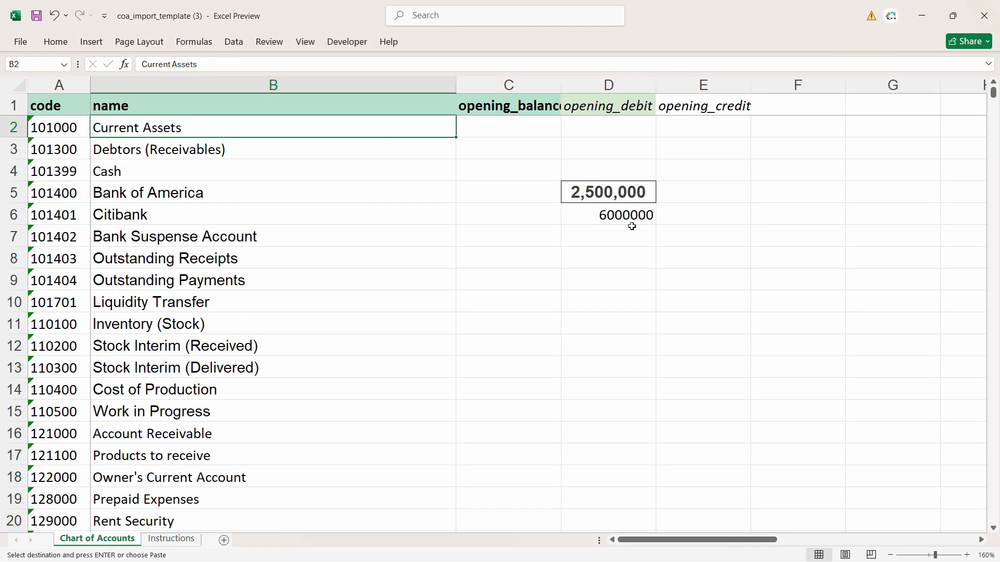
Step: Copy Cash's 4,400,000 debit from the trial balance into its opening_debit cell D4
{"action": "key", "text": "alt+Tab"}
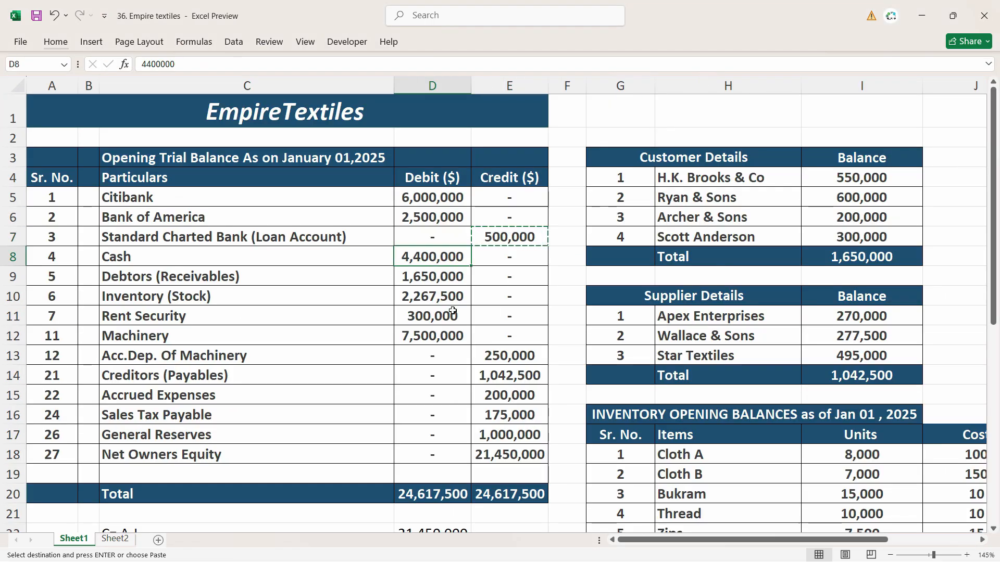
{"action": "key", "text": "ctrl+c"}
{"action": "key", "text": "alt+Tab"}
{"action": "key", "text": "ctrl+v"}
Step: Copy the Debtors (Receivables) debit of 1,650,000 from the trial balance into its opening_debit cell D3
{"action": "key", "text": "alt+Tab"}
{"action": "left_click", "coordinate": [454, 279]}
{"action": "key", "text": "ctrl+c"}
{"action": "key", "text": "alt+Tab"}
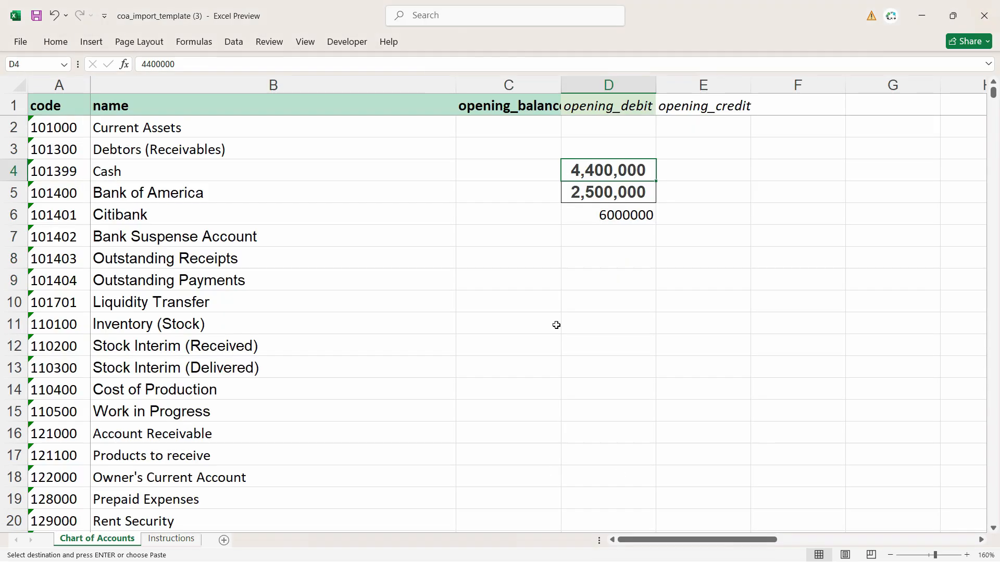
{"action": "left_click", "coordinate": [591, 149]}
{"action": "key", "text": "ctrl+v"}
{"action": "left_click", "coordinate": [571, 306]}
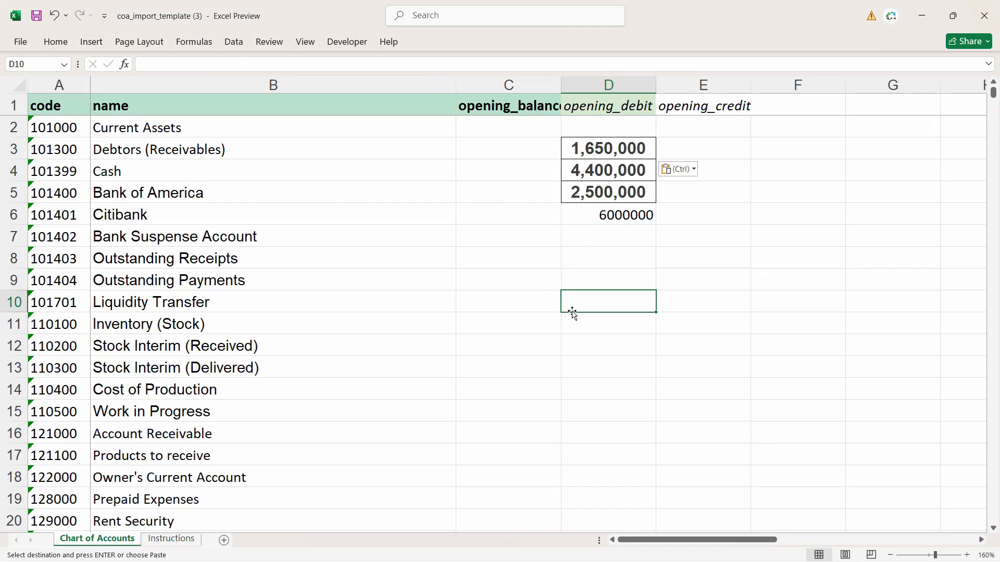
Step: Copy the Inventory (Stock) debit of 2,267,500 from the trial balance into its opening_debit cell D11
{"action": "key", "text": "alt+Tab"}
{"action": "left_click", "coordinate": [426, 300]}
{"action": "key", "text": "ctrl+c"}
{"action": "key", "text": "alt+Tab"}
{"action": "scroll", "coordinate": [570, 288], "scroll_direction": "down", "scroll_amount": 12}
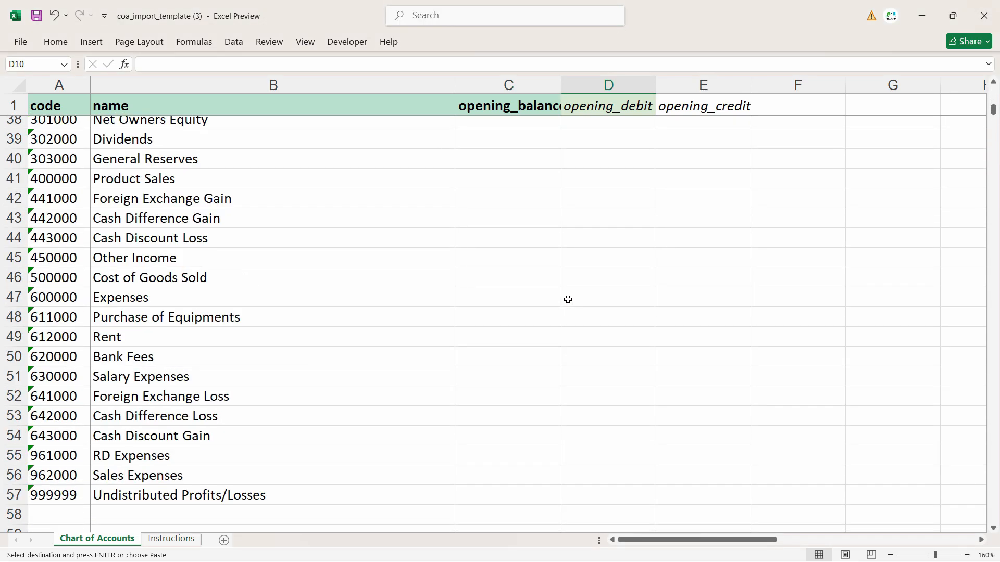
{"action": "scroll", "coordinate": [568, 300], "scroll_direction": "up", "scroll_amount": 12}
{"action": "left_click", "coordinate": [579, 329]}
{"action": "key", "text": "ctrl+c"}
{"action": "key", "text": "ctrl+v"}
{"action": "key", "text": "alt+Tab"}
{"action": "key", "text": "ctrl+c"}
{"action": "key", "text": "alt+Tab"}
{"action": "key", "text": "ctrl+v"}
Step: Copy the Rent Security debit of 300,000 from the trial balance into its opening_debit cell D20
{"action": "key", "text": "alt+Tab"}
{"action": "key", "text": "Down"}
{"action": "key", "text": "ctrl+c"}
{"action": "key", "text": "alt+Tab"}
{"action": "scroll", "coordinate": [536, 402], "scroll_direction": "down", "scroll_amount": 5}
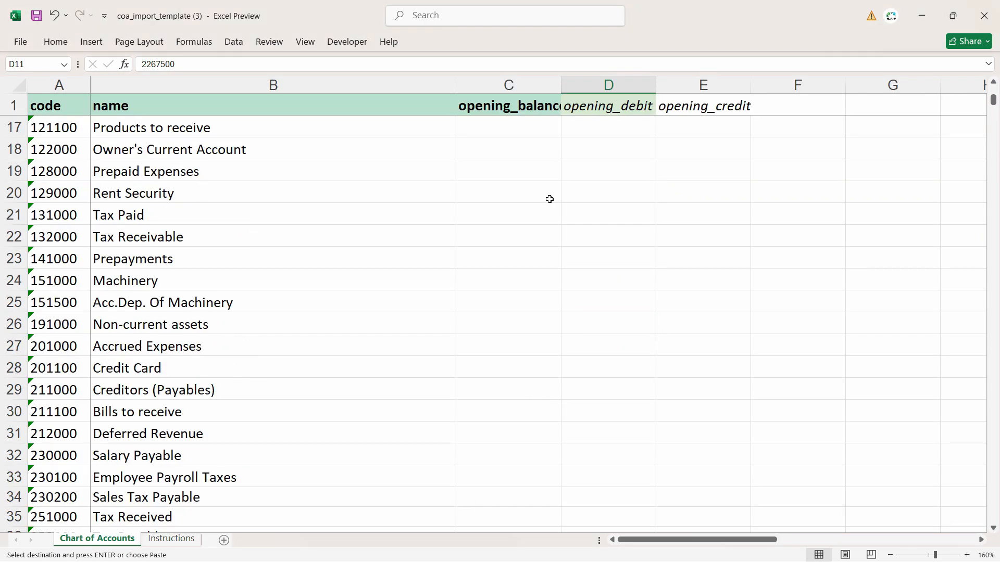
{"action": "left_click", "coordinate": [609, 196]}
{"action": "key", "text": "ctrl+v"}
Step: Copy the Machinery debit of 7,500,000 from the trial balance into its opening_debit cell D24
{"action": "scroll", "coordinate": [589, 285], "scroll_direction": "up", "scroll_amount": 5}
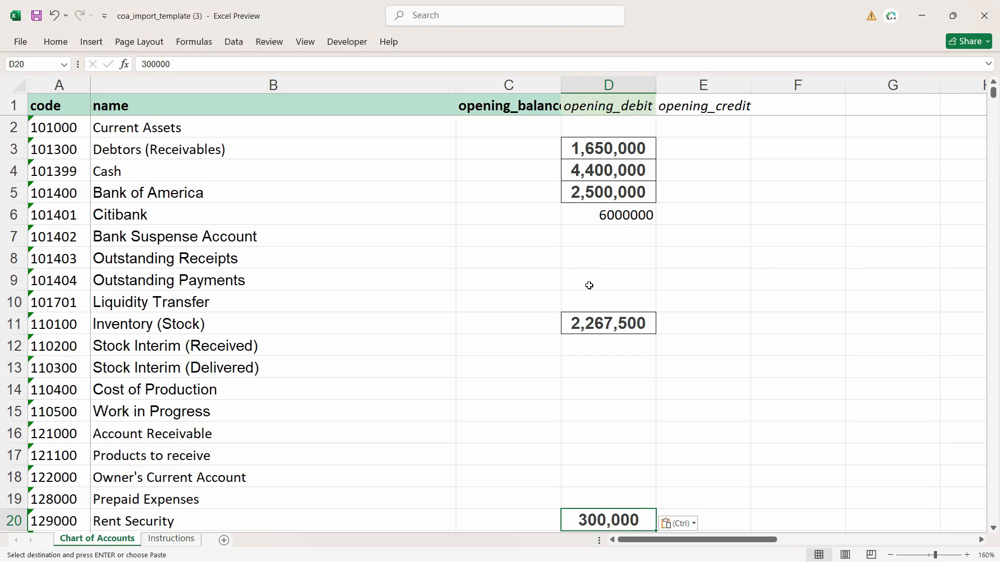
{"action": "key", "text": "alt+Tab"}
{"action": "key", "text": "Down"}
{"action": "key", "text": "ctrl+c"}
{"action": "key", "text": "alt+Tab"}
{"action": "scroll", "coordinate": [567, 375], "scroll_direction": "down", "scroll_amount": 3}
{"action": "left_click", "coordinate": [535, 415]}
{"action": "left_click", "coordinate": [596, 413]}
{"action": "key", "text": "ctrl+v"}
Step: Copy the Acc.Dep. Of Machinery credit of 250,000 from the trial balance into its opening_credit cell E25
{"action": "key", "text": "alt+Tab"}
{"action": "key", "text": "alt+Tab"}
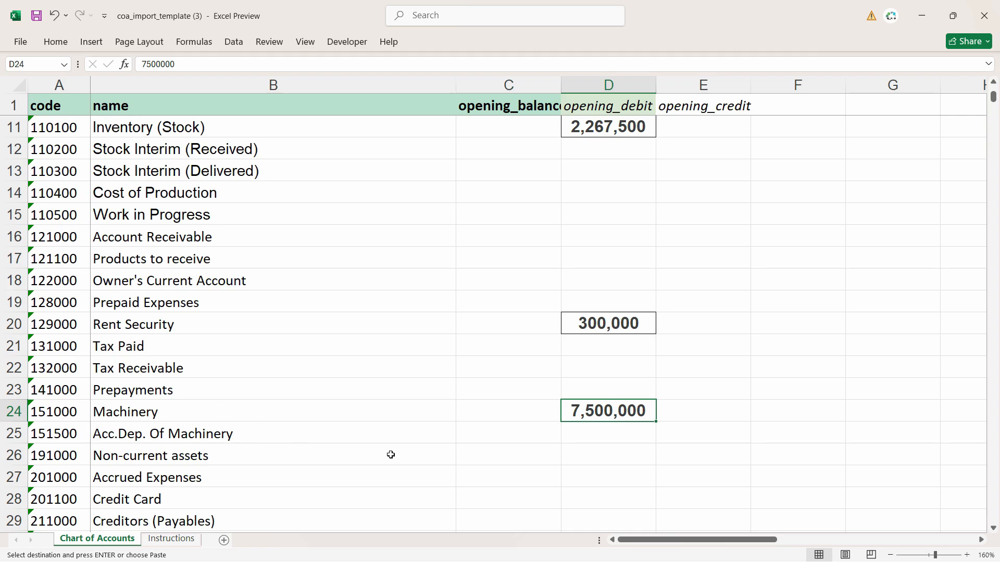
{"action": "left_click", "coordinate": [702, 438]}
{"action": "key", "text": "ctrl+v"}
Step: Copy the Creditors (Payables) credit of 1,042,500 from the trial balance into its opening_credit cell E29
{"action": "key", "text": "alt+Tab"}
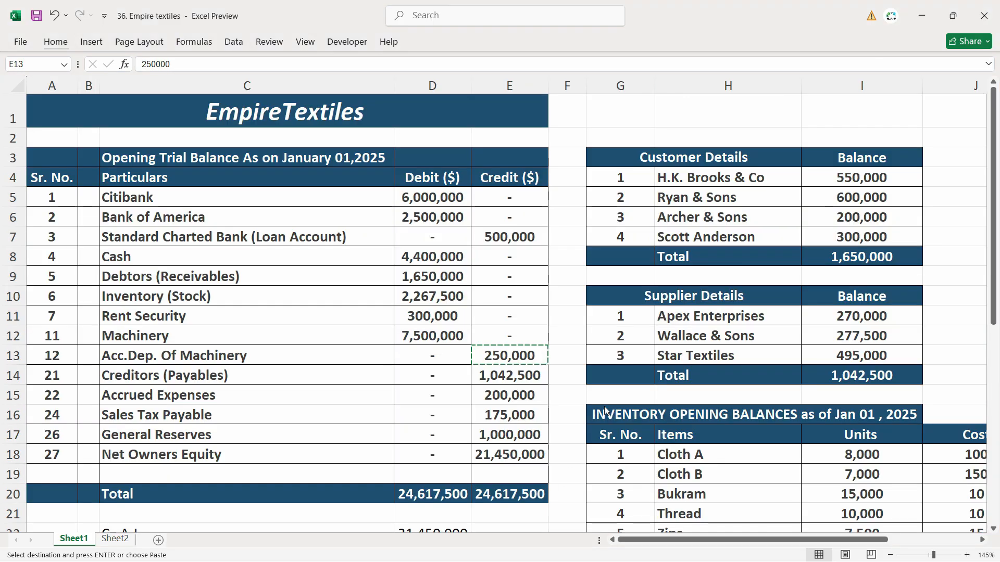
{"action": "key", "text": "Down"}
{"action": "key", "text": "ctrl+c"}
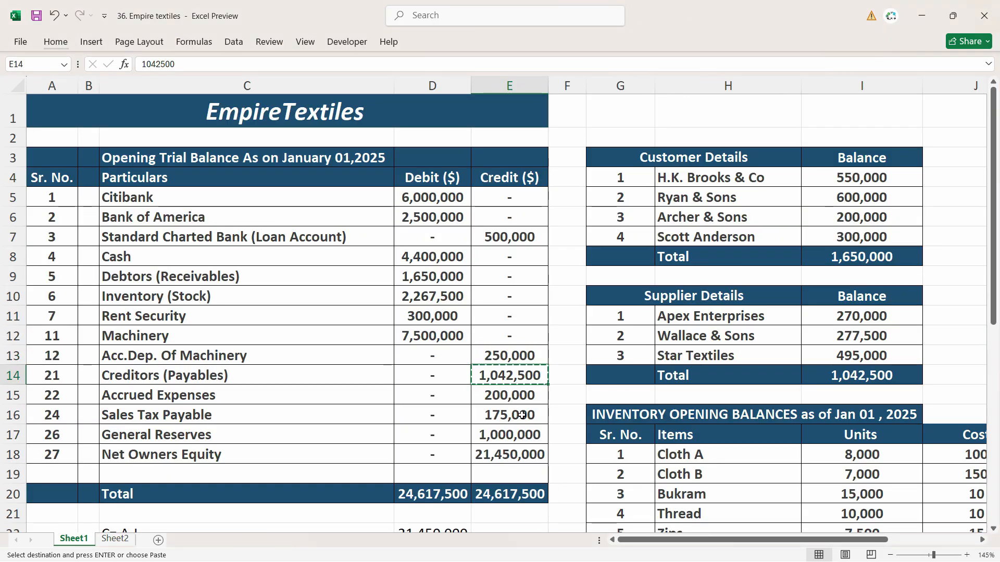
{"action": "key", "text": "alt+Tab"}
{"action": "key", "text": "alt+Tab"}
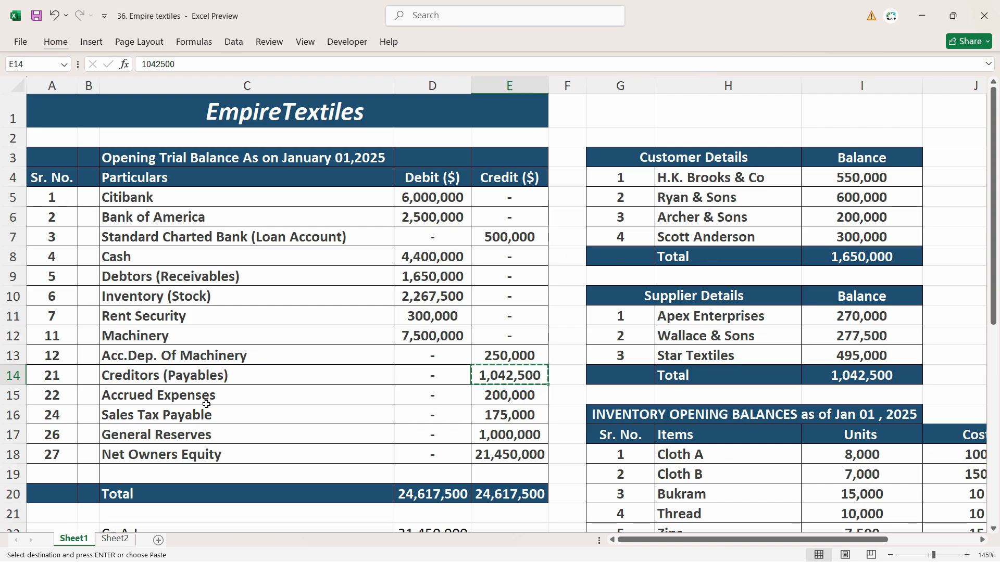
{"action": "key", "text": "alt+Tab"}
{"action": "scroll", "coordinate": [613, 447], "scroll_direction": "down", "scroll_amount": 1}
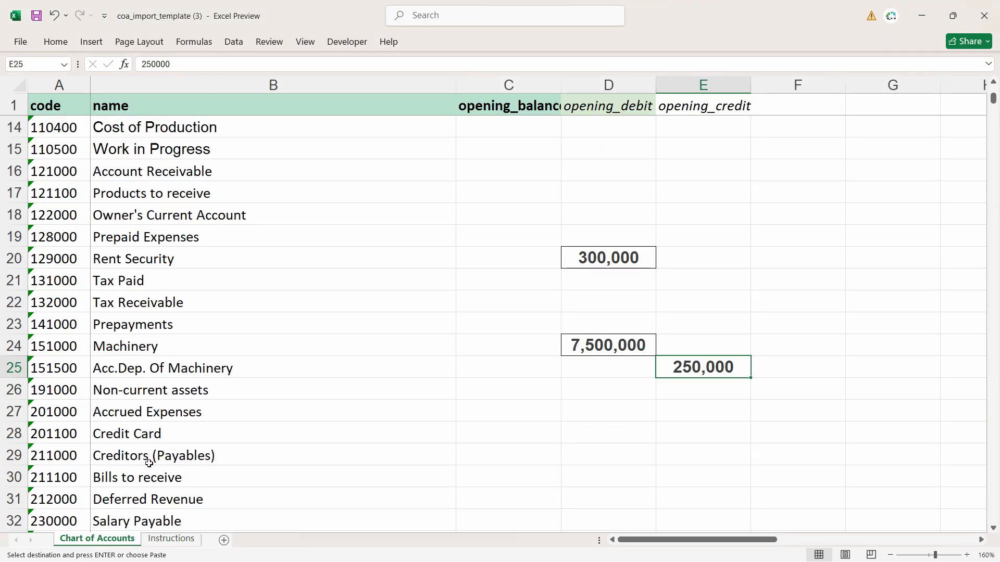
{"action": "left_click", "coordinate": [205, 457]}
{"action": "left_click", "coordinate": [667, 457]}
{"action": "key", "text": "ctrl+v"}
Step: Copy the Accrued Expenses credit of 200,000 from the trial balance into its opening_credit cell E27
{"action": "key", "text": "alt+Tab"}
{"action": "left_click", "coordinate": [509, 392]}
{"action": "key", "text": "ctrl+c"}
{"action": "key", "text": "alt+Tab"}
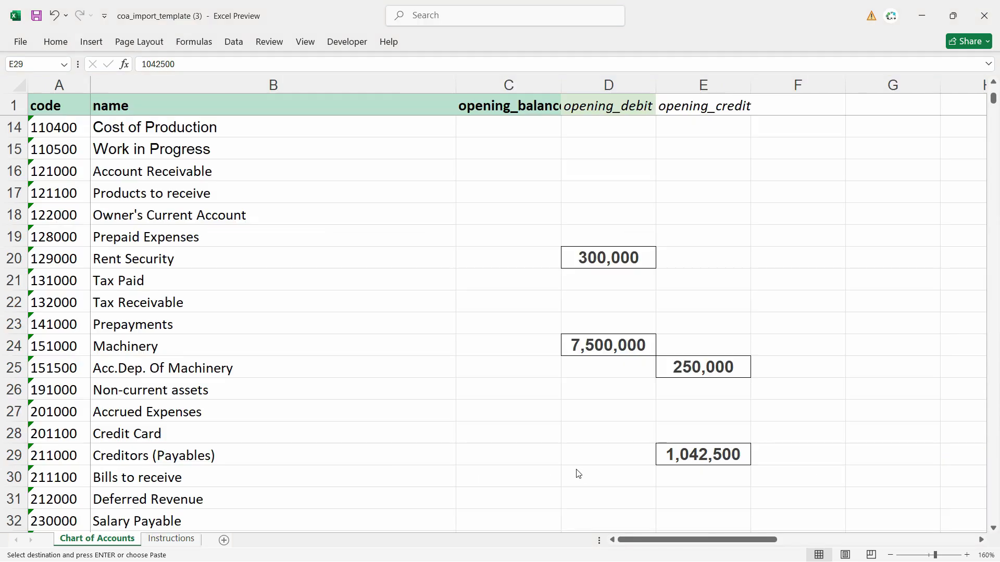
{"action": "left_click", "coordinate": [680, 415]}
{"action": "key", "text": "ctrl+v"}
Step: Copy the Sales Tax Payable credit of 175,000 from the trial balance into its opening_credit cell E34
{"action": "key", "text": "alt+Tab"}
{"action": "left_click", "coordinate": [495, 416]}
{"action": "key", "text": "ctrl+c"}
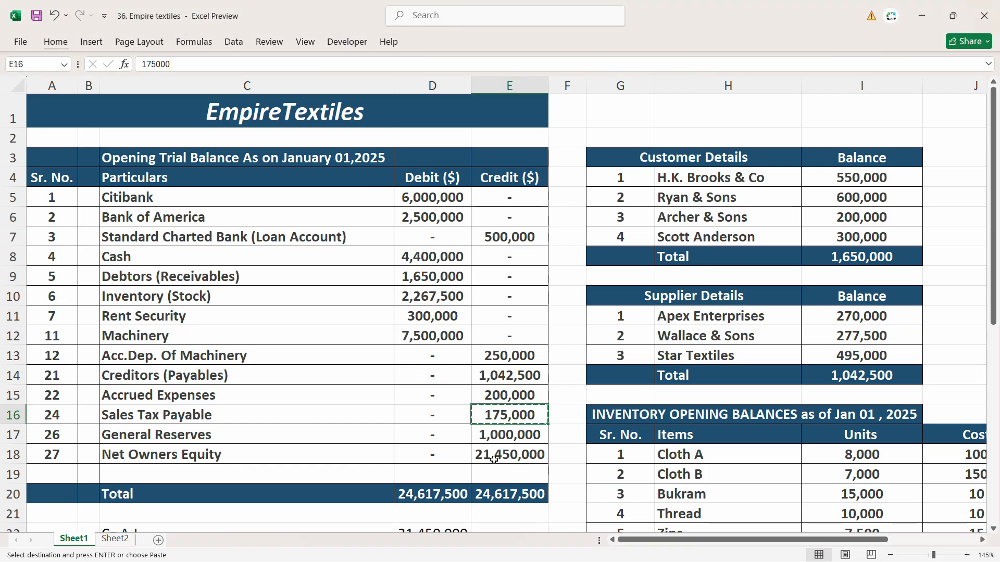
{"action": "key", "text": "alt+Tab"}
{"action": "scroll", "coordinate": [625, 473], "scroll_direction": "down", "scroll_amount": 1}
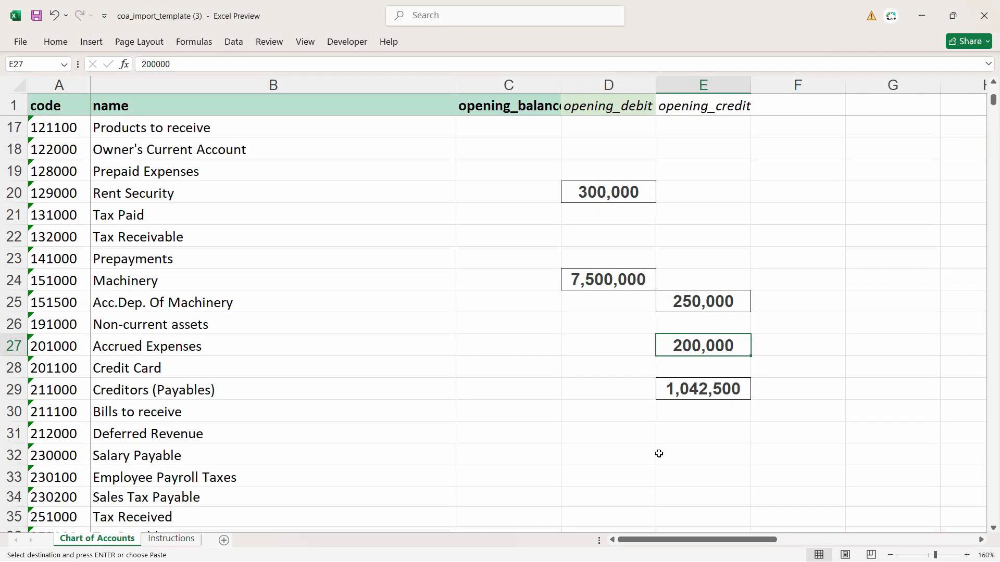
{"action": "scroll", "coordinate": [391, 442], "scroll_direction": "down", "scroll_amount": 5}
{"action": "scroll", "coordinate": [480, 482], "scroll_direction": "up", "scroll_amount": 4}
{"action": "left_click", "coordinate": [428, 434]}
{"action": "left_click", "coordinate": [701, 436]}
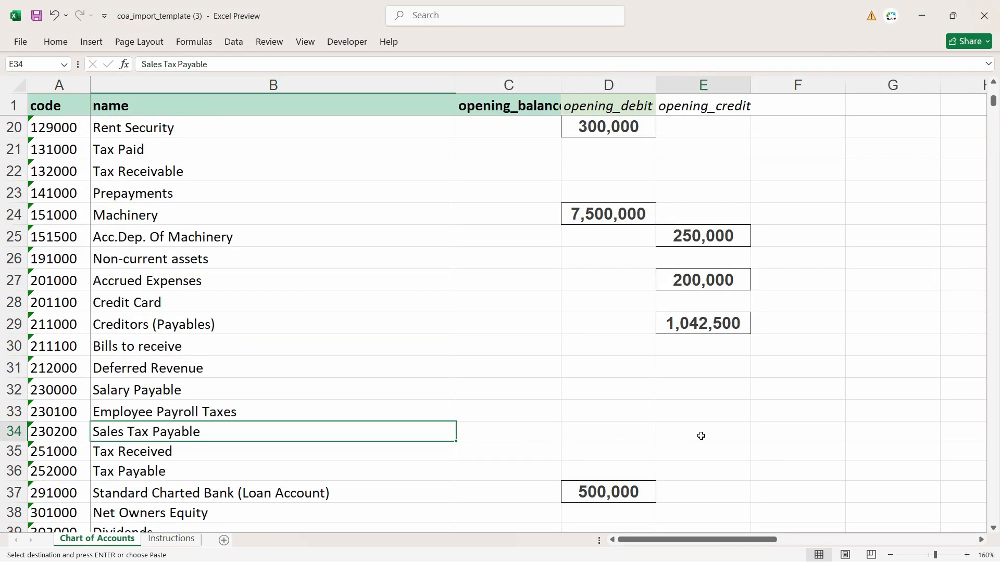
{"action": "key", "text": "ctrl+v"}
Step: Copy the General Reserves credit of 1,000,000 from the trial balance into its opening_credit cell E40
{"action": "key", "text": "alt+Tab"}
{"action": "left_click", "coordinate": [516, 434]}
{"action": "key", "text": "ctrl+c"}
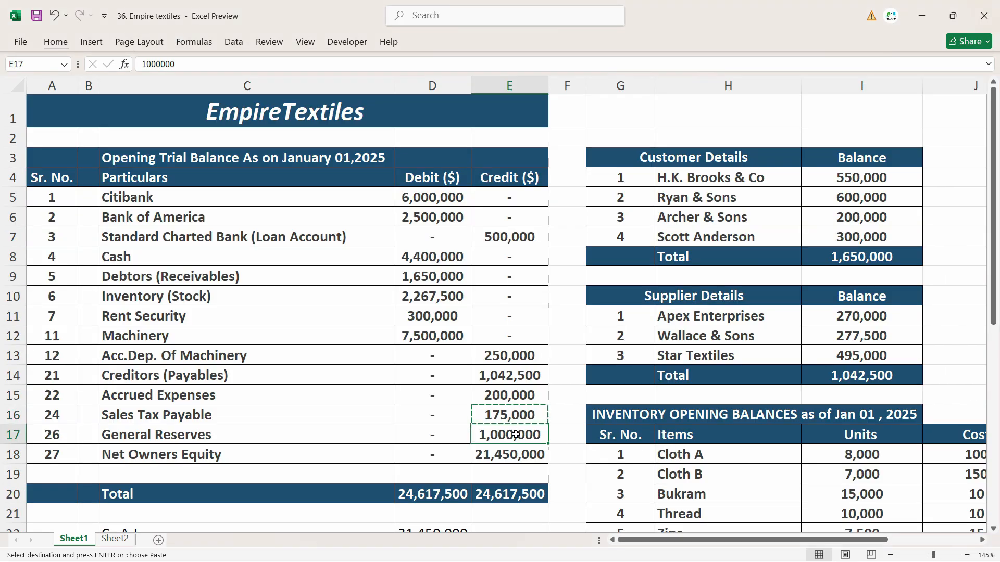
{"action": "key", "text": "alt+Tab"}
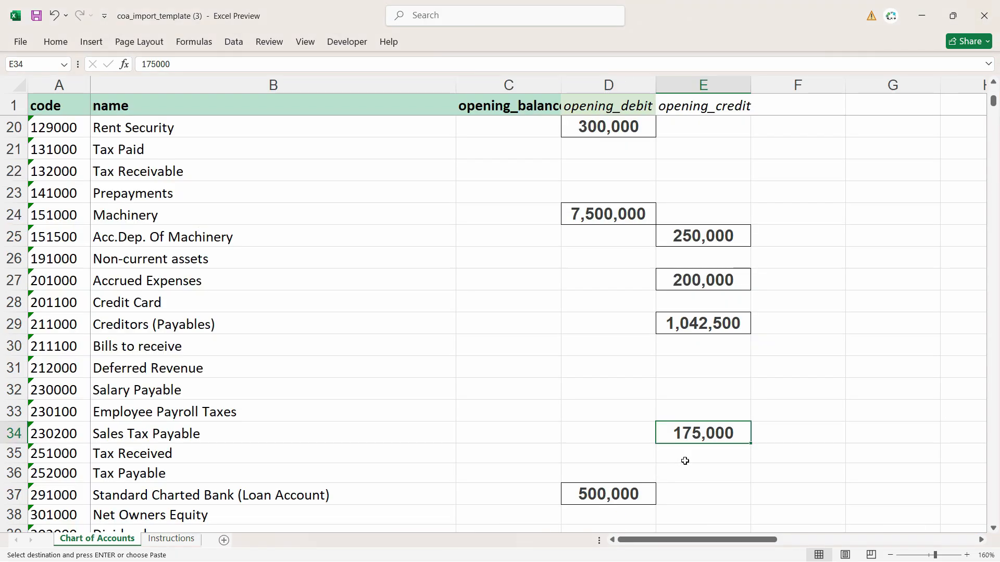
{"action": "scroll", "coordinate": [680, 465], "scroll_direction": "up", "scroll_amount": 6}
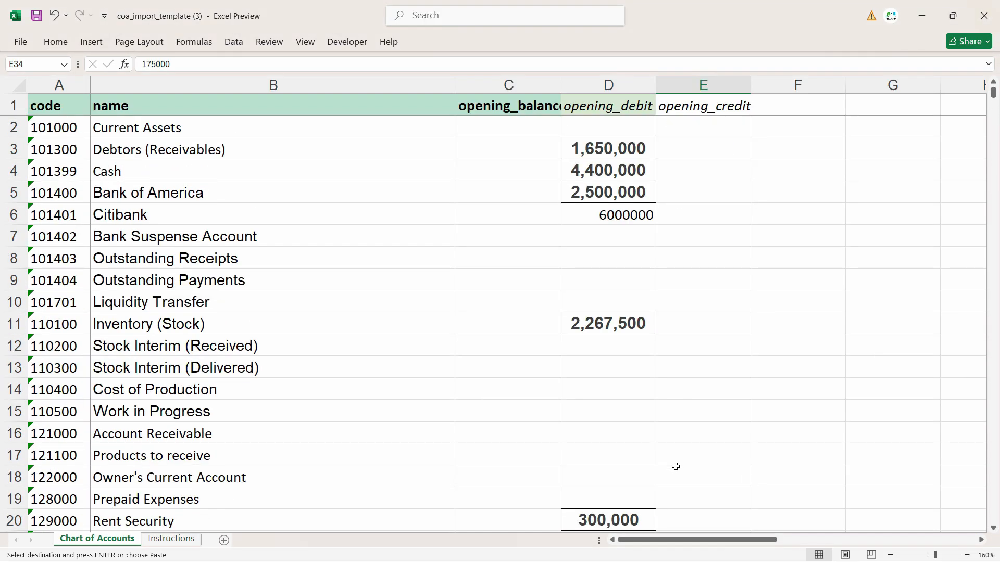
{"action": "scroll", "coordinate": [676, 467], "scroll_direction": "down", "scroll_amount": 8}
{"action": "left_click", "coordinate": [703, 427]}
{"action": "key", "text": "ctrl+v"}
Step: Copy the Net Owners Equity credit of 21,450,000 from the trial balance into opening_credit cell E38 as a value only, without the formula
{"action": "key", "text": "alt+Tab"}
{"action": "left_click", "coordinate": [526, 453]}
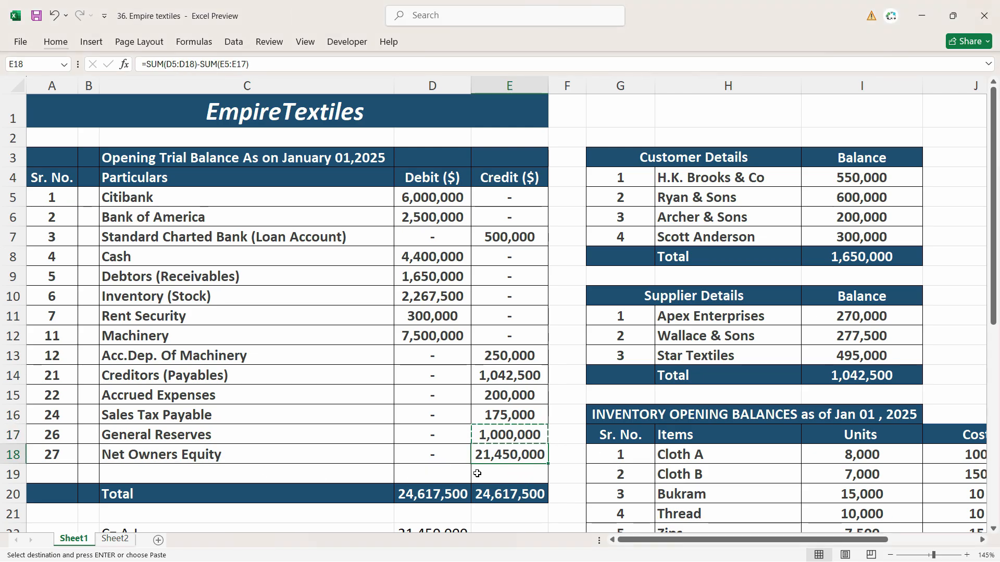
{"action": "key", "text": "ctrl+c"}
{"action": "key", "text": "alt+Tab"}
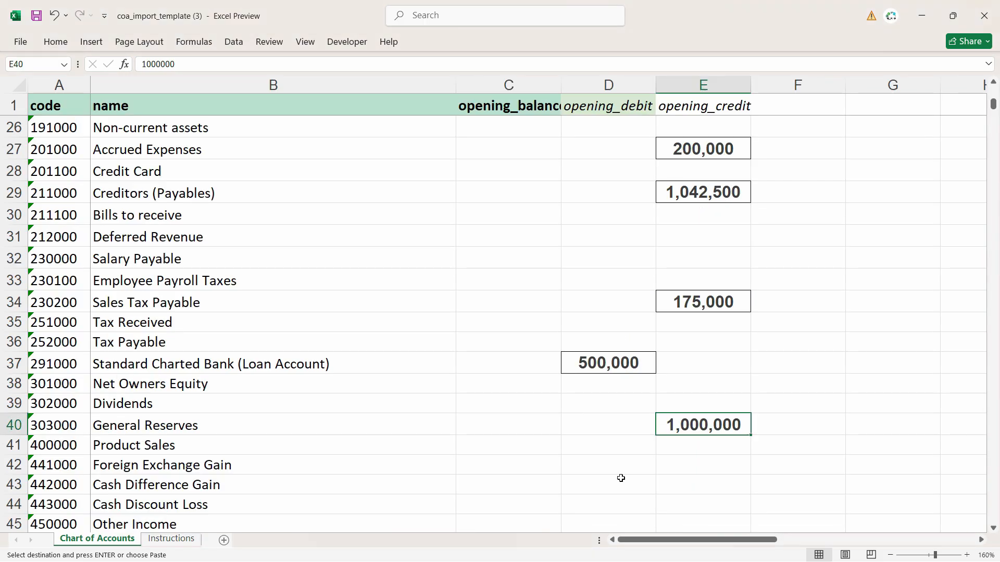
{"action": "left_click", "coordinate": [708, 385]}
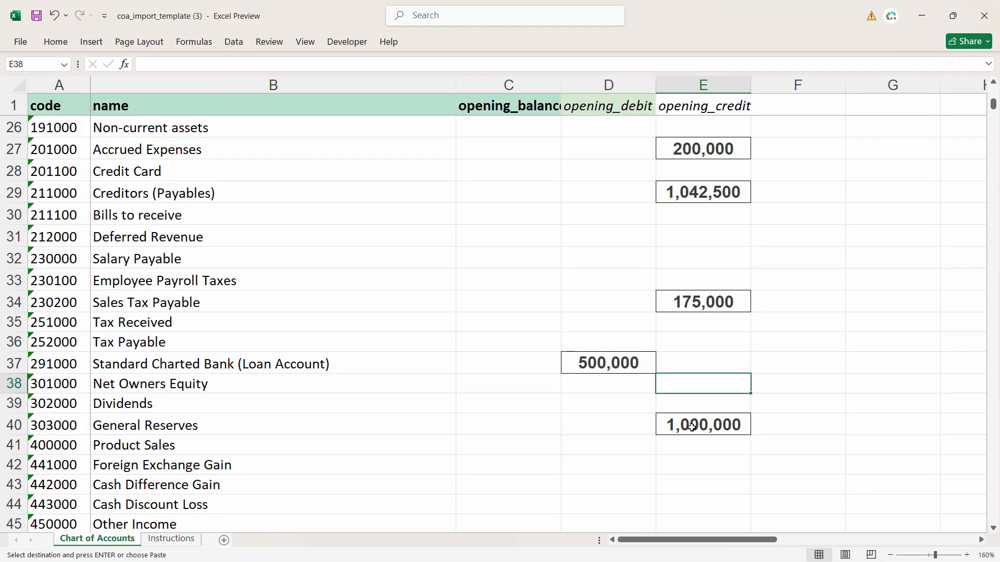
{"action": "key", "text": "ctrl+v"}
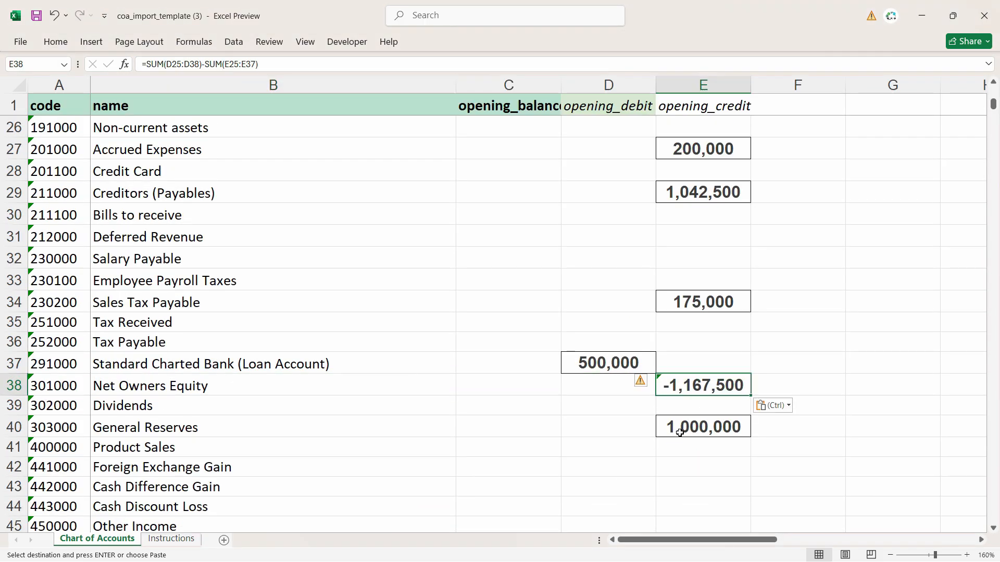
{"action": "key", "text": "alt+Tab"}
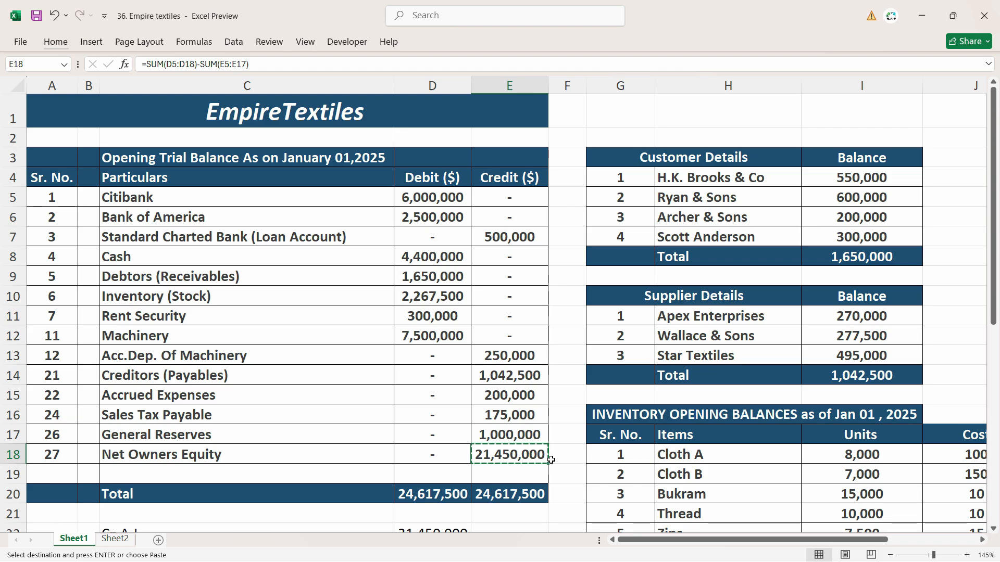
{"action": "key", "text": "alt+Tab"}
{"action": "right_click", "coordinate": [706, 390]}
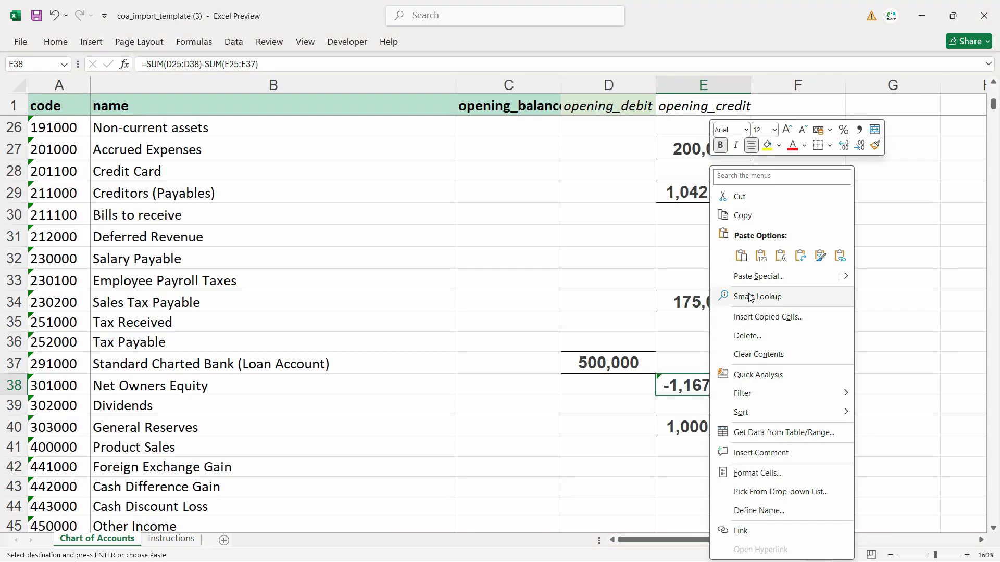
{"action": "left_click", "coordinate": [761, 260]}
Step: Set the opening_debit and opening_credit columns to the General number format and clear all their cell formats
{"action": "left_click_drag", "start_coordinate": [703, 84], "coordinate": [608, 85]}
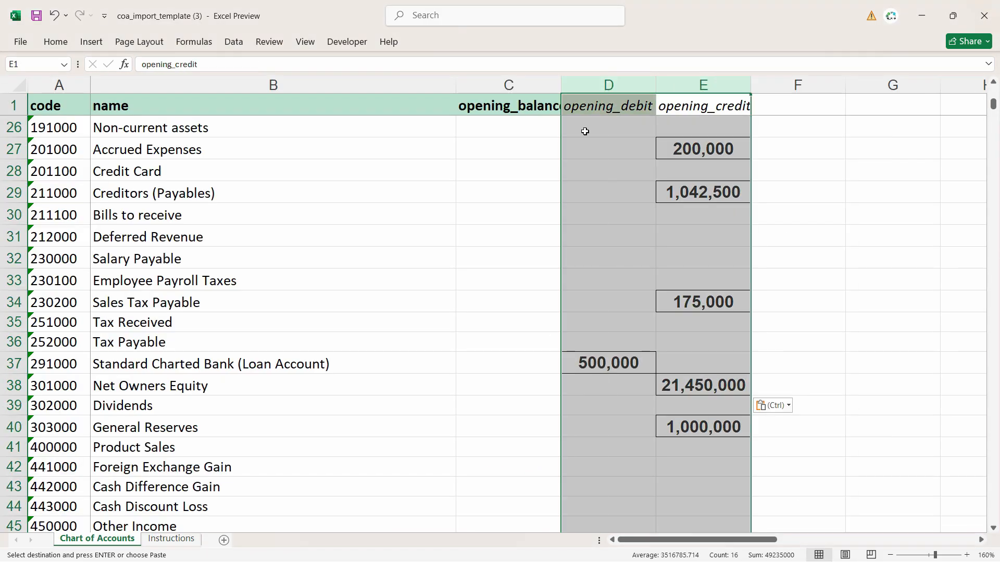
{"action": "left_click", "coordinate": [54, 41]}
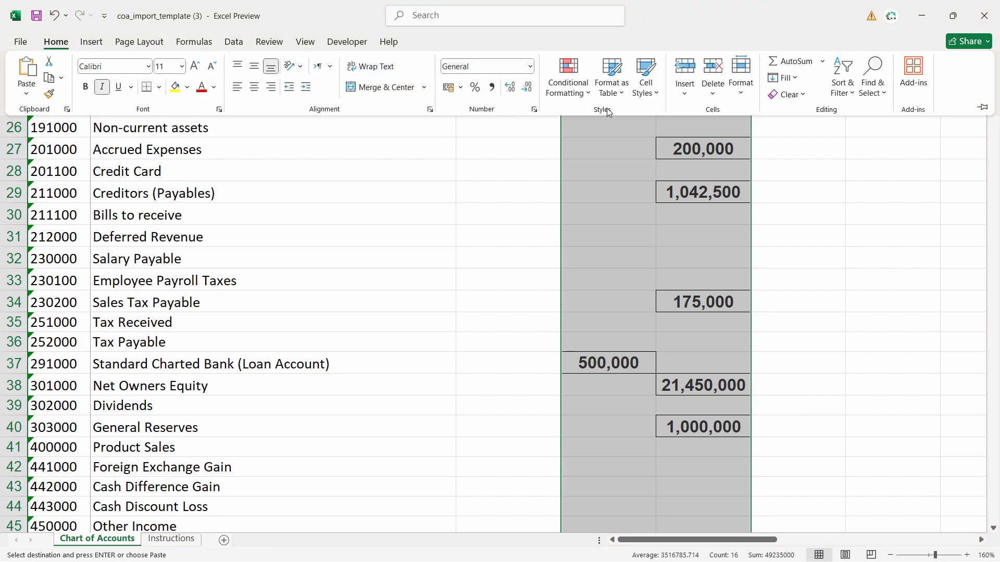
{"action": "left_click", "coordinate": [530, 67]}
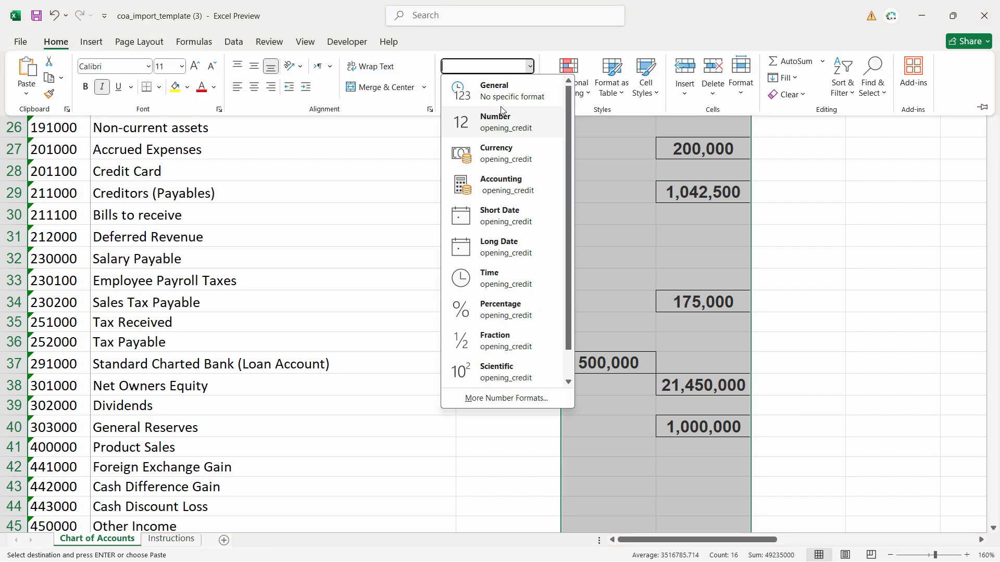
{"action": "left_click", "coordinate": [487, 86]}
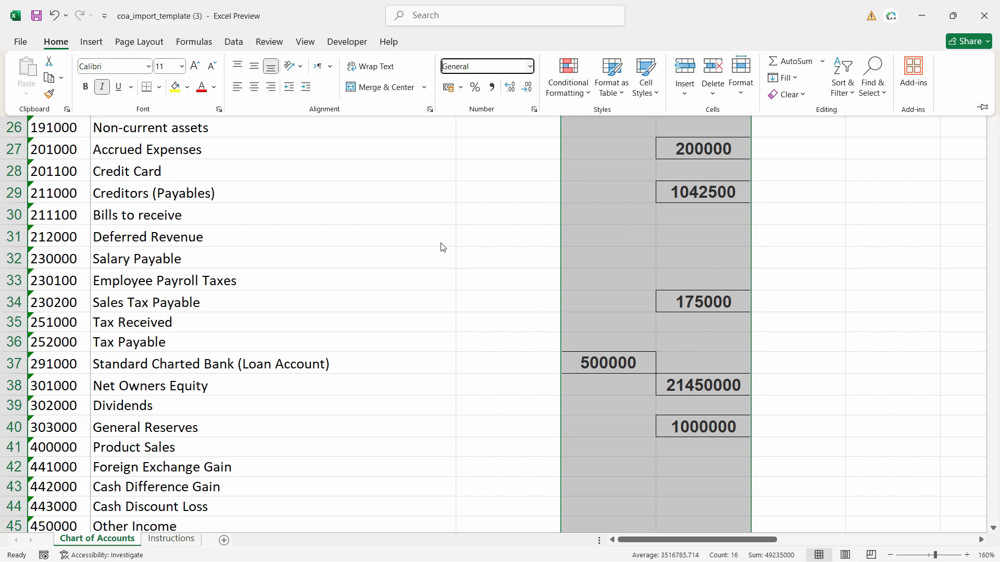
{"action": "left_click", "coordinate": [795, 94]}
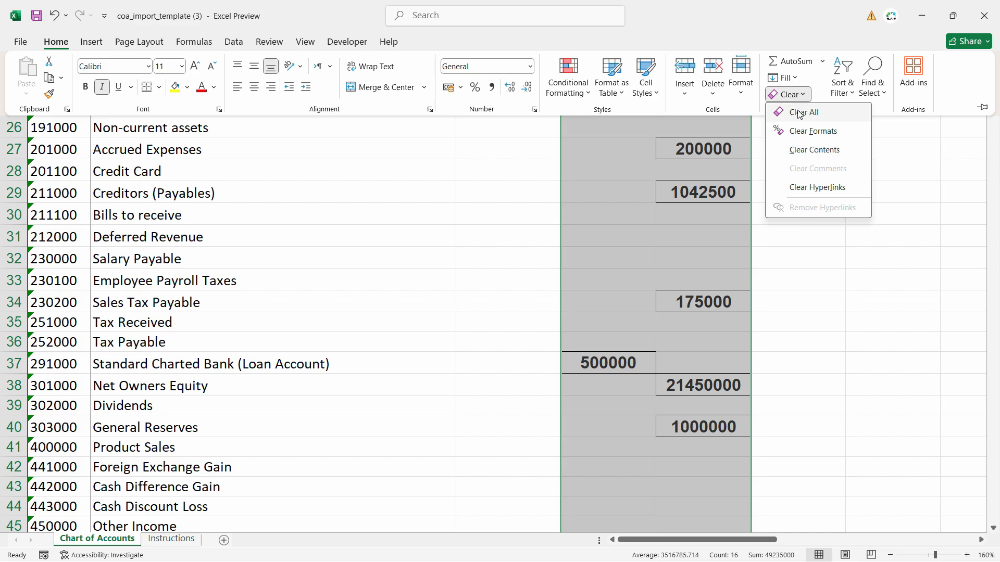
{"action": "left_click", "coordinate": [813, 132]}
{"action": "scroll", "coordinate": [698, 230], "scroll_direction": "up", "scroll_amount": 5}
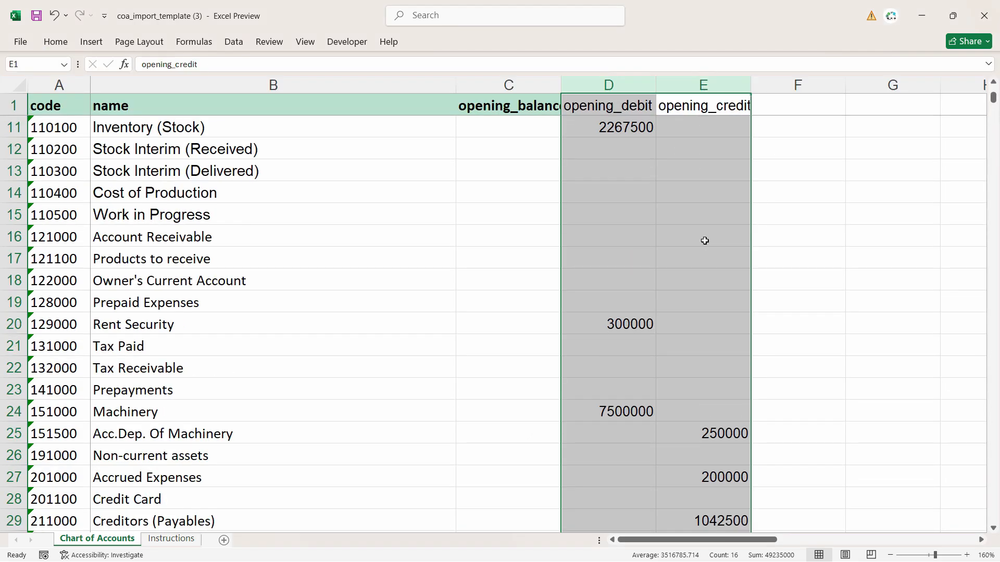
{"action": "scroll", "coordinate": [687, 239], "scroll_direction": "up", "scroll_amount": 3}
{"action": "left_click", "coordinate": [234, 172]}
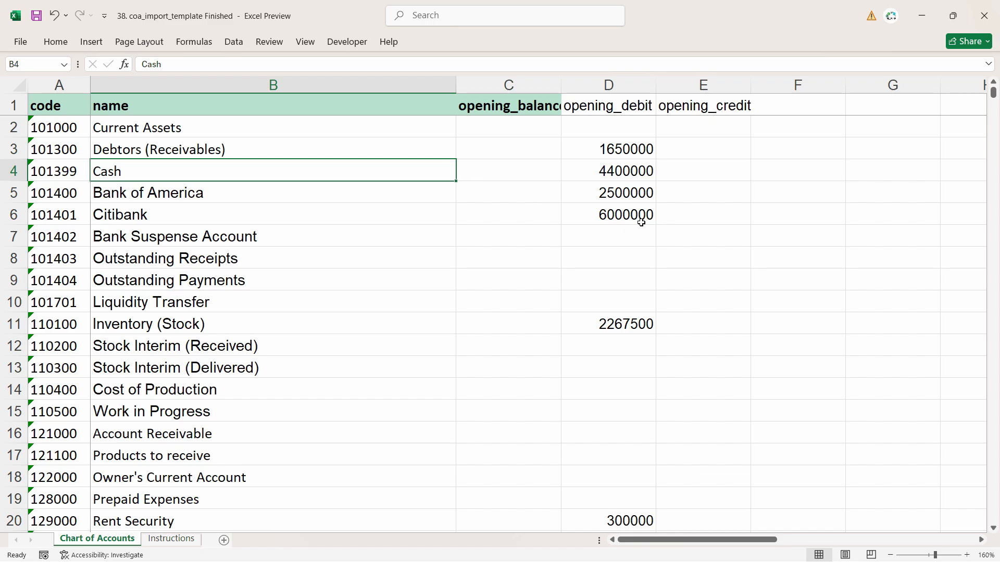
Step: Review the account names and the opening debit and credit columns throughout the finished template
{"action": "scroll", "coordinate": [726, 238], "scroll_direction": "down", "scroll_amount": 19}
{"action": "scroll", "coordinate": [729, 238], "scroll_direction": "up", "scroll_amount": 19}
{"action": "left_click", "coordinate": [183, 146]}
{"action": "left_click", "coordinate": [181, 127]}
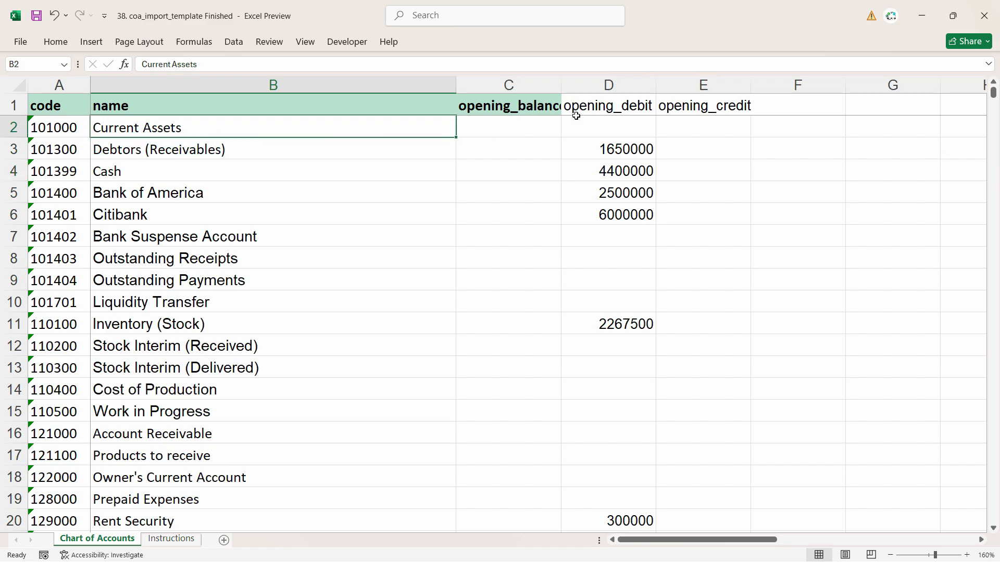
{"action": "left_click", "coordinate": [677, 123]}
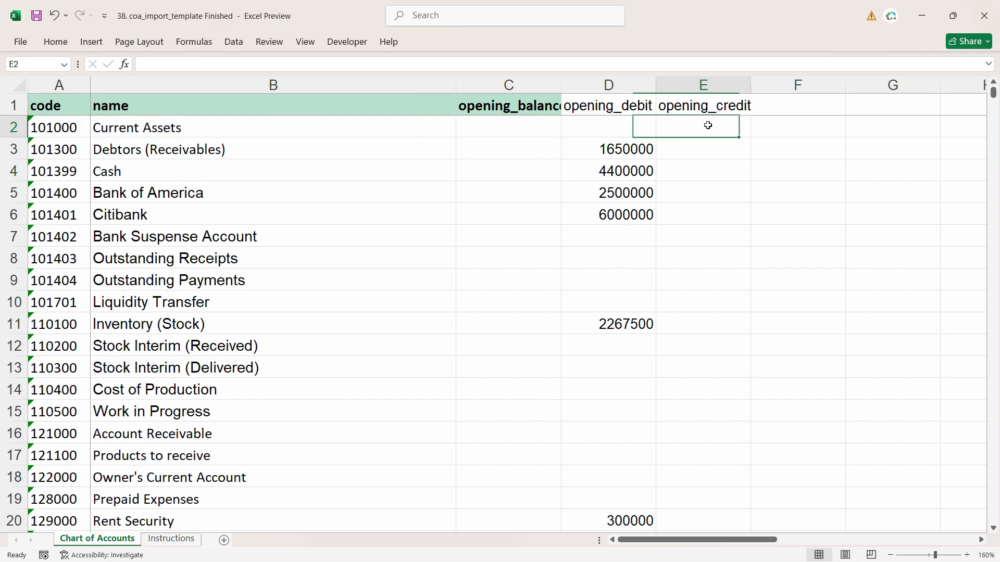
{"action": "left_click", "coordinate": [603, 238]}
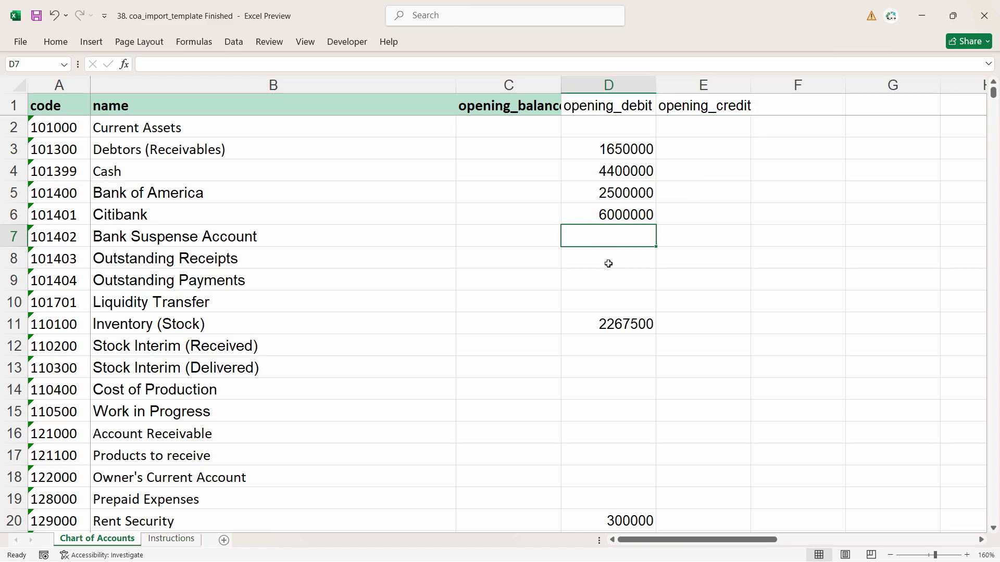
Step: Add filters to the header row A1:E1 of the Chart of Accounts sheet
{"action": "left_click_drag", "start_coordinate": [703, 106], "coordinate": [57, 106]}
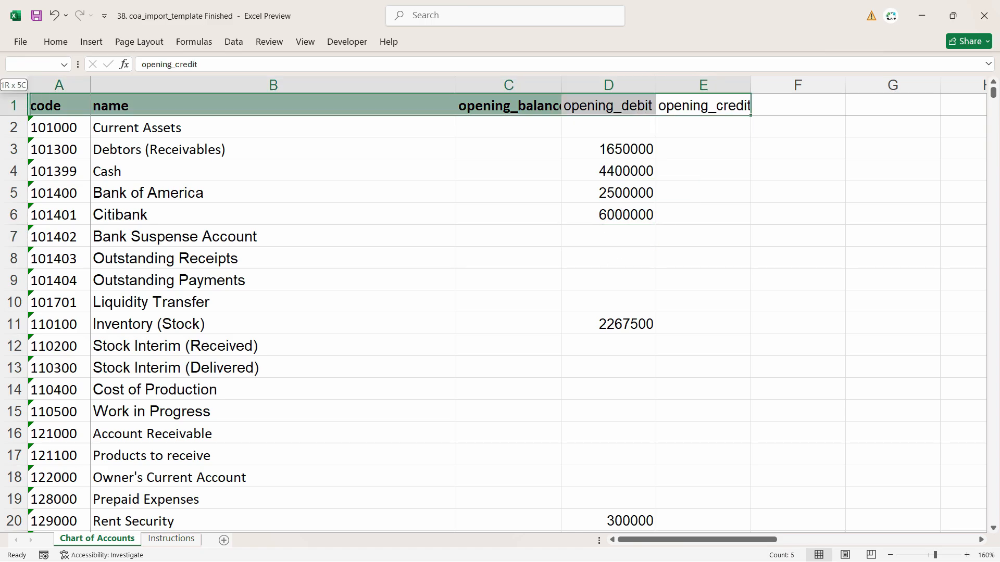
{"action": "left_click", "coordinate": [61, 45]}
{"action": "left_click", "coordinate": [114, 98]}
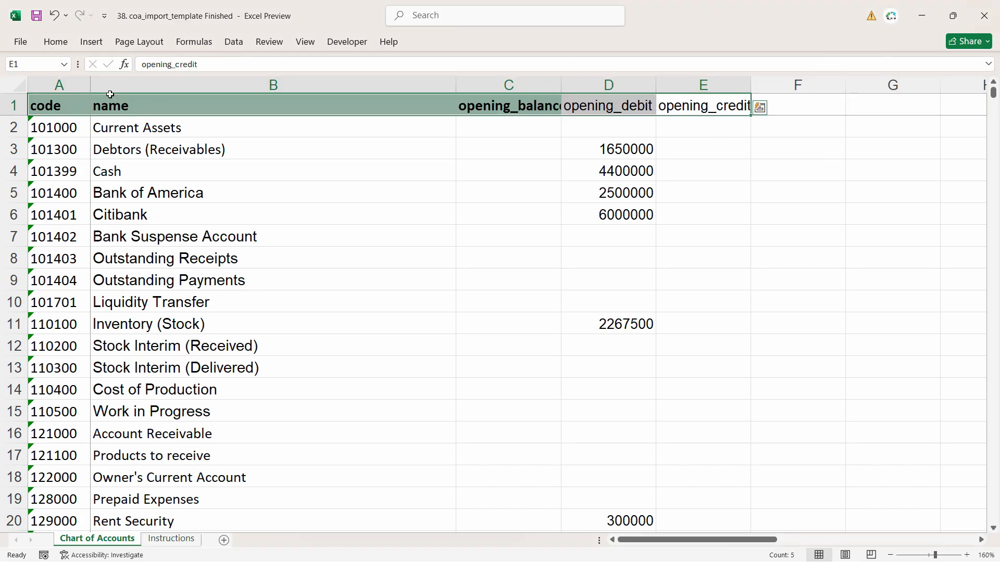
{"action": "left_click", "coordinate": [52, 45]}
{"action": "left_click", "coordinate": [842, 81]}
{"action": "left_click", "coordinate": [861, 180]}
{"action": "left_click", "coordinate": [556, 219]}
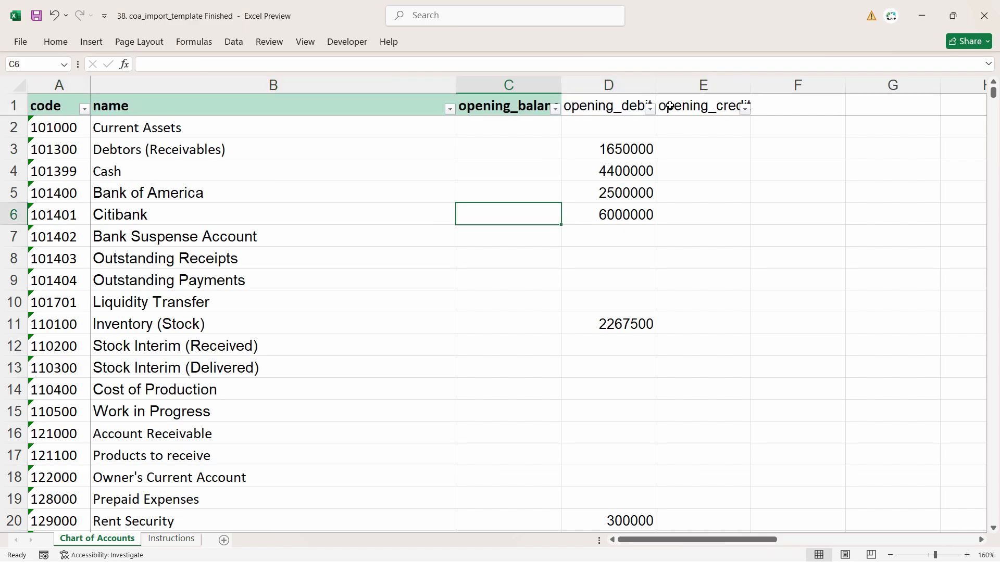
Step: Filter the opening_debit column to show only blank cells and look through the remaining accounts
{"action": "left_click", "coordinate": [342, 204]}
{"action": "left_click", "coordinate": [651, 110]}
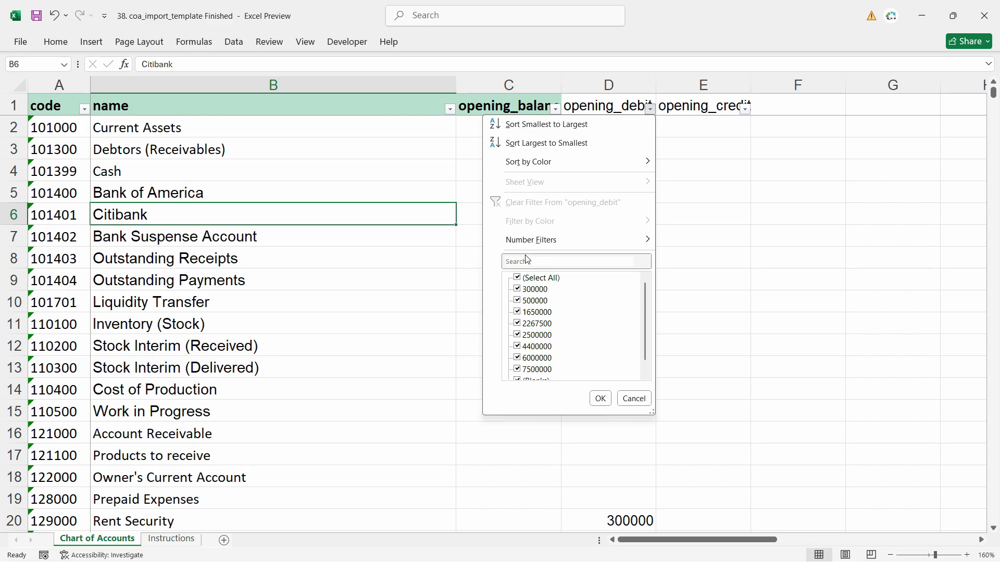
{"action": "scroll", "coordinate": [525, 300], "scroll_direction": "up", "scroll_amount": 1}
{"action": "left_click", "coordinate": [754, 228]}
{"action": "left_click", "coordinate": [651, 111]}
{"action": "left_click", "coordinate": [531, 277]}
{"action": "scroll", "coordinate": [526, 333], "scroll_direction": "down", "scroll_amount": 1}
{"action": "left_click", "coordinate": [517, 371]}
{"action": "left_click", "coordinate": [600, 398]}
{"action": "scroll", "coordinate": [700, 329], "scroll_direction": "down", "scroll_amount": 4}
{"action": "scroll", "coordinate": [700, 330], "scroll_direction": "down", "scroll_amount": 4}
{"action": "scroll", "coordinate": [703, 333], "scroll_direction": "up", "scroll_amount": 6}
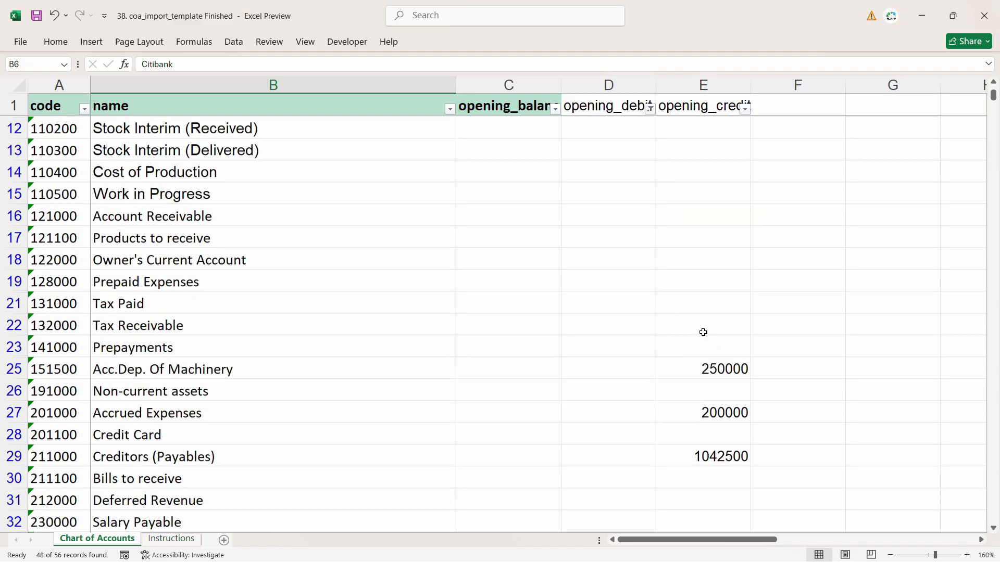
Step: Filter the opening_credit column to show only blank cells and check the accounts left without any opening amount
{"action": "left_click", "coordinate": [747, 110]}
{"action": "left_click", "coordinate": [613, 278]}
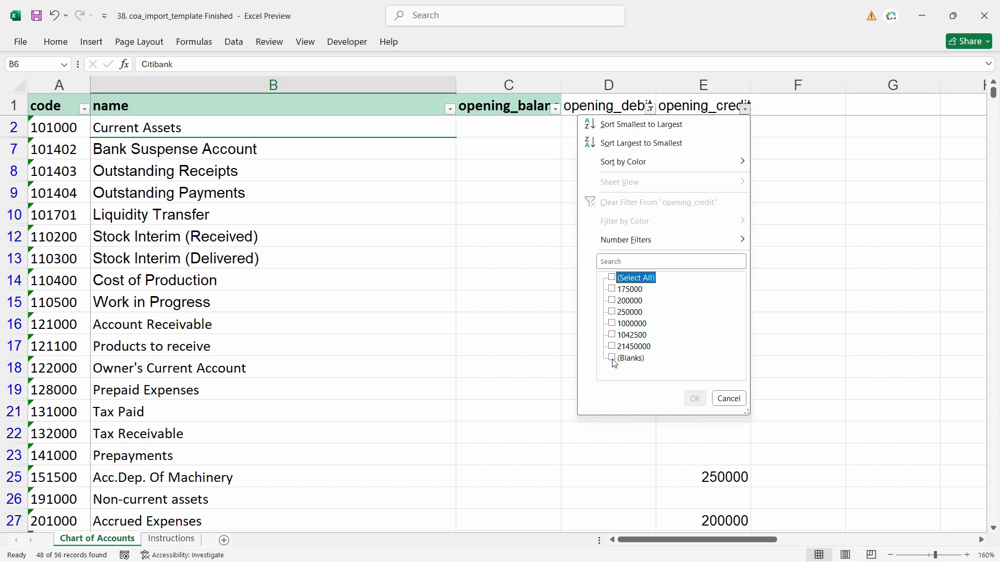
{"action": "left_click", "coordinate": [612, 358]}
{"action": "left_click", "coordinate": [695, 399]}
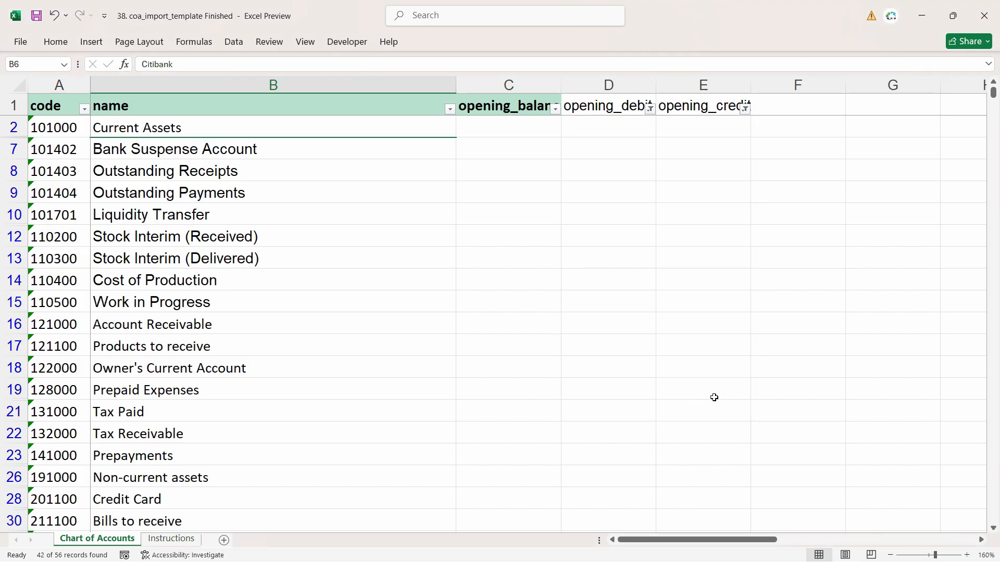
{"action": "scroll", "coordinate": [665, 265], "scroll_direction": "down", "scroll_amount": 13}
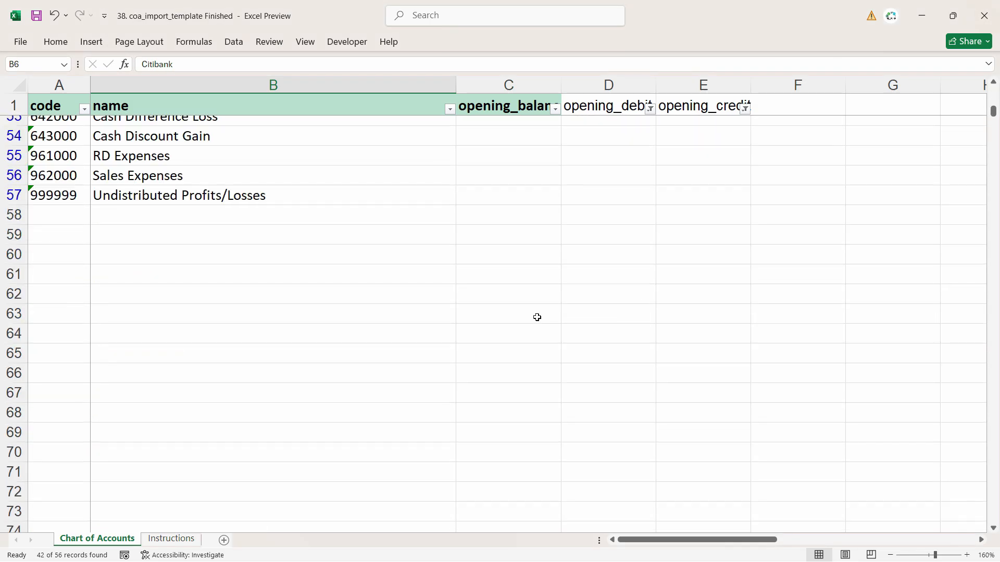
{"action": "scroll", "coordinate": [539, 329], "scroll_direction": "up", "scroll_amount": 10}
{"action": "scroll", "coordinate": [539, 329], "scroll_direction": "up", "scroll_amount": 3}
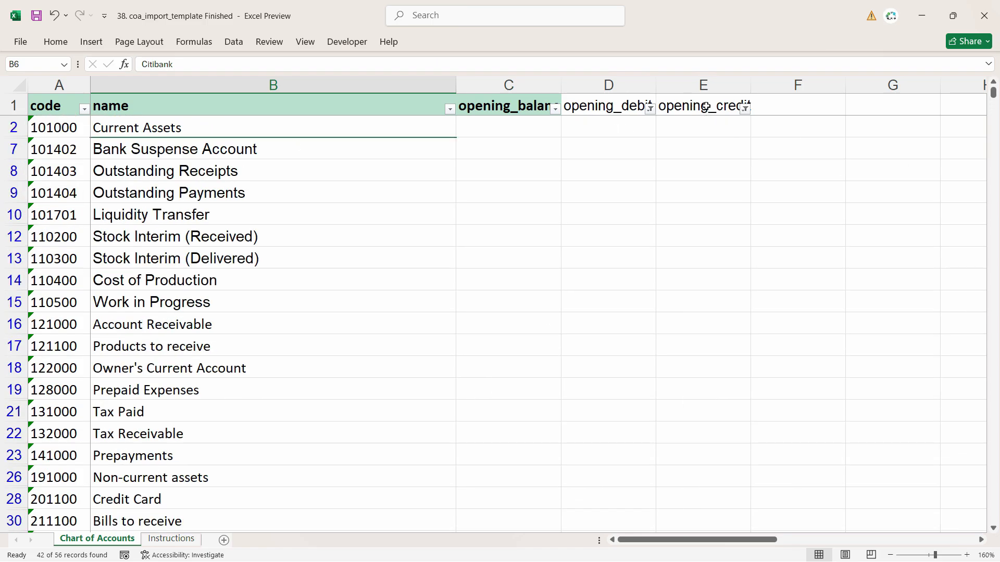
Step: Delete all the filtered account rows that have neither an opening debit nor an opening credit
{"action": "left_click_drag", "start_coordinate": [13, 128], "coordinate": [17, 461]}
{"action": "right_click", "coordinate": [17, 460]}
{"action": "left_click", "coordinate": [58, 353]}
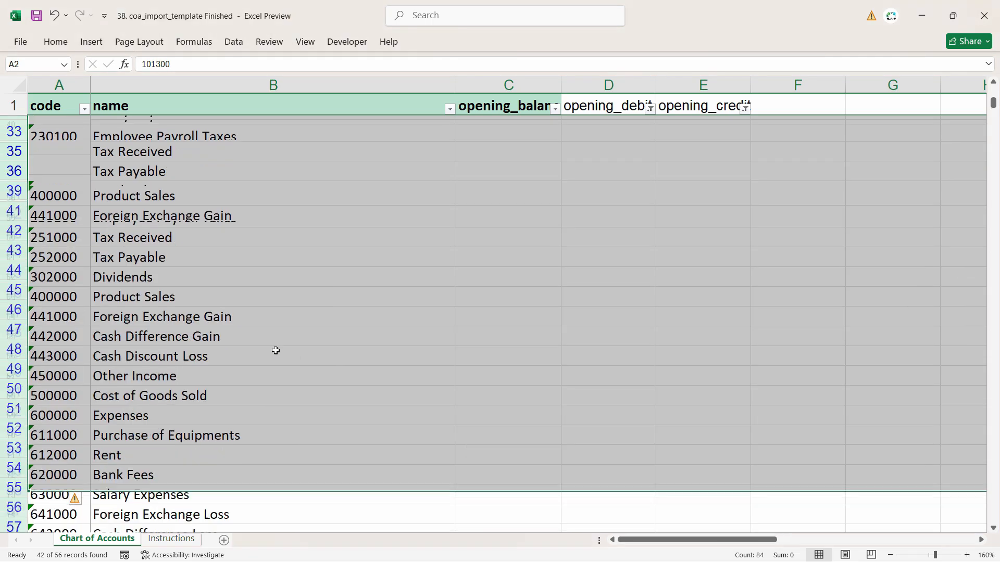
Step: Clear the opening_debit and opening_credit filters so the remaining accounts with balances are shown
{"action": "left_click", "coordinate": [561, 143]}
{"action": "left_click", "coordinate": [745, 108]}
{"action": "left_click", "coordinate": [702, 125]}
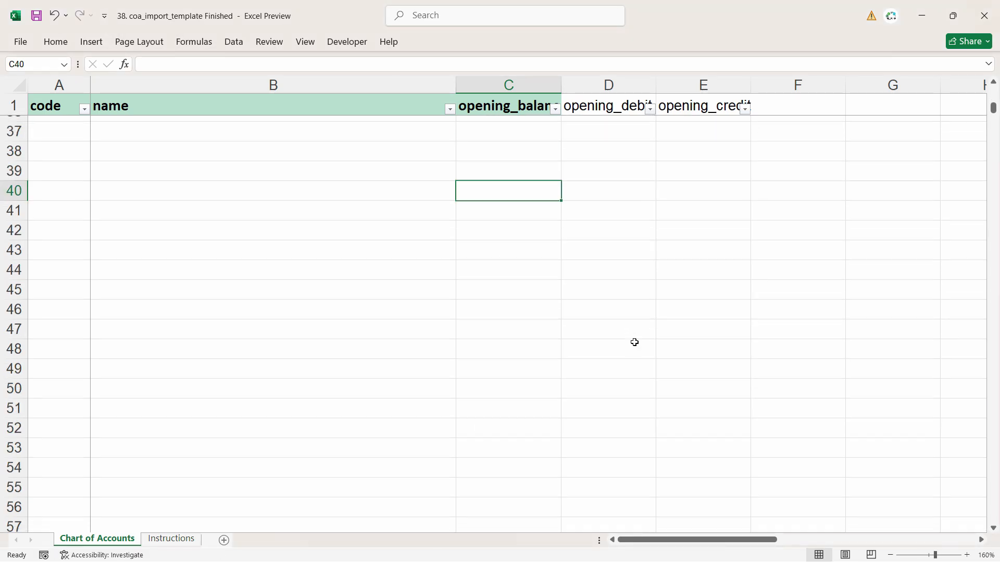
{"action": "scroll", "coordinate": [634, 342], "scroll_direction": "up", "scroll_amount": 12}
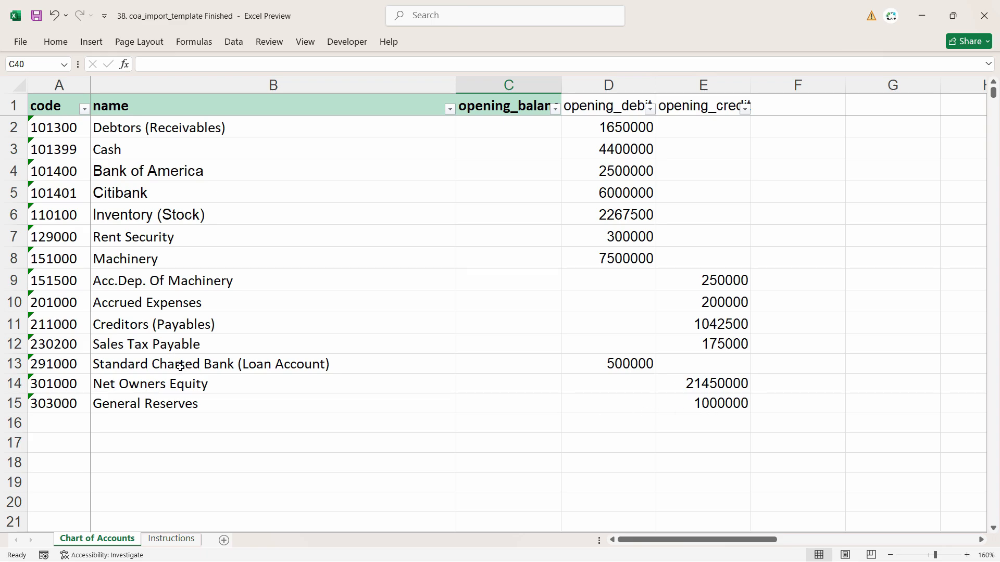
Step: Switch to Odoo and open the Chart of Accounts from the Accounting app's configuration
{"action": "left_click", "coordinate": [996, 13]}
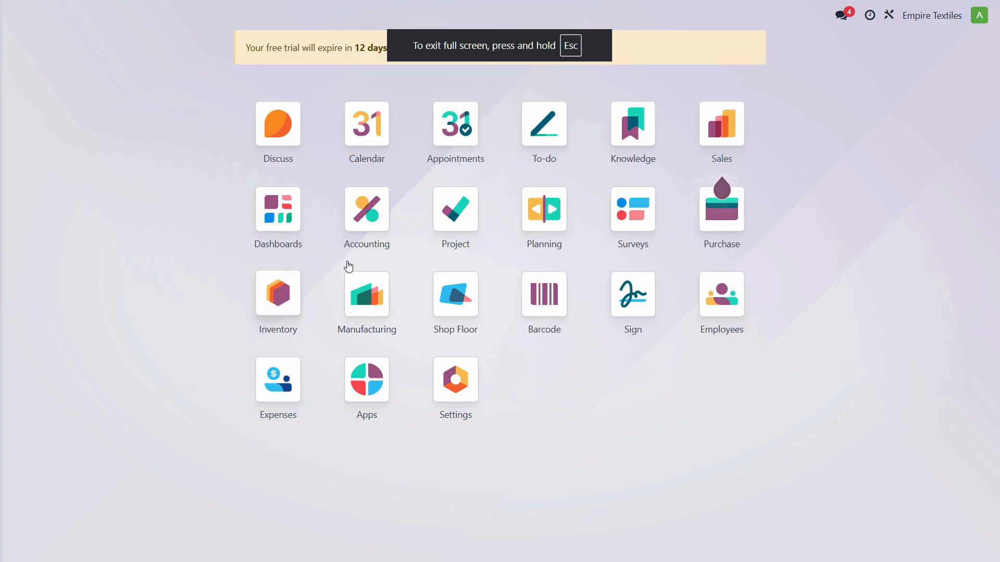
{"action": "left_click", "coordinate": [358, 216]}
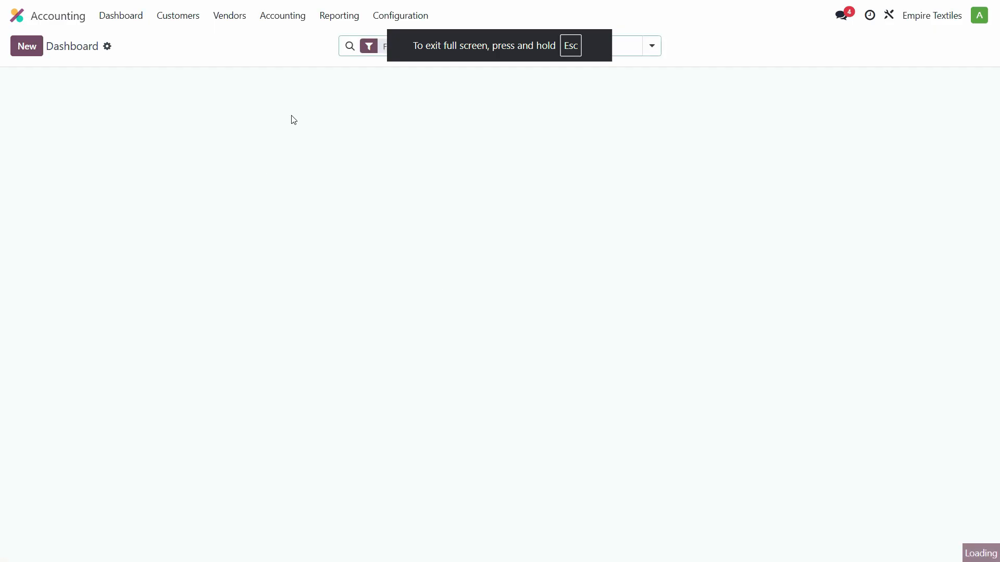
{"action": "left_click", "coordinate": [385, 16]}
{"action": "left_click", "coordinate": [405, 82]}
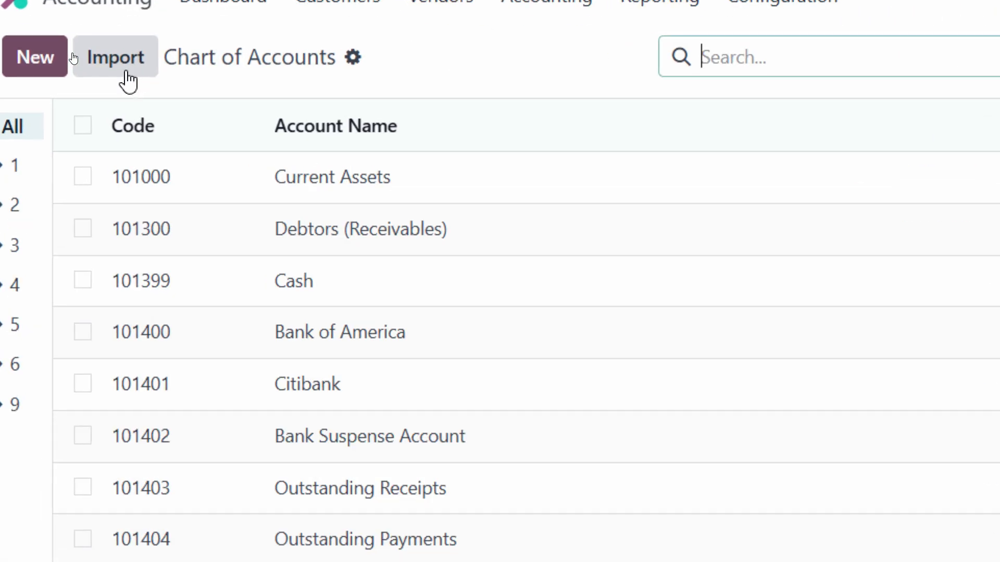
Step: Start a Chart of Accounts import, load the file 38. coa_import_template Finished and test it
{"action": "left_click", "coordinate": [117, 61]}
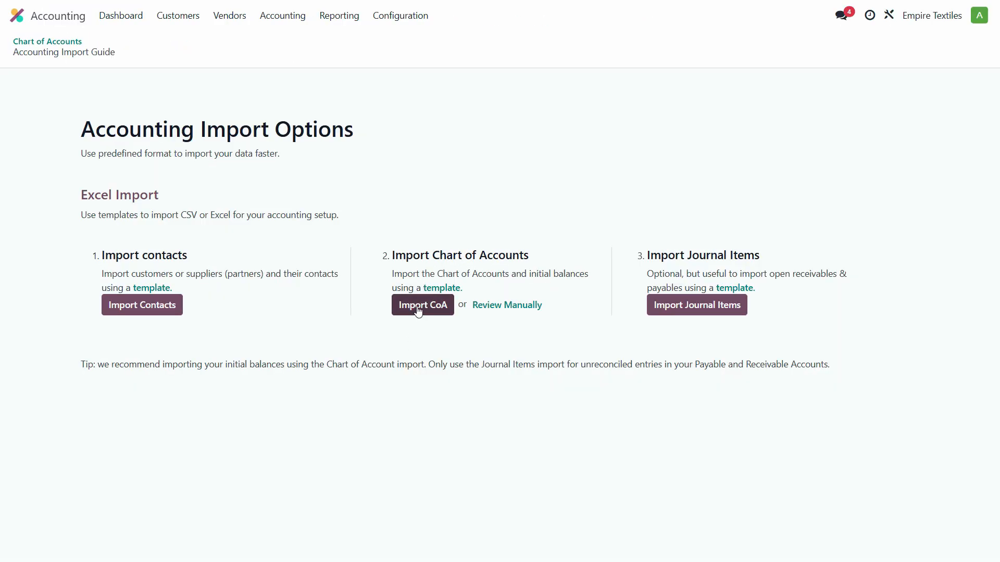
{"action": "left_click", "coordinate": [417, 311]}
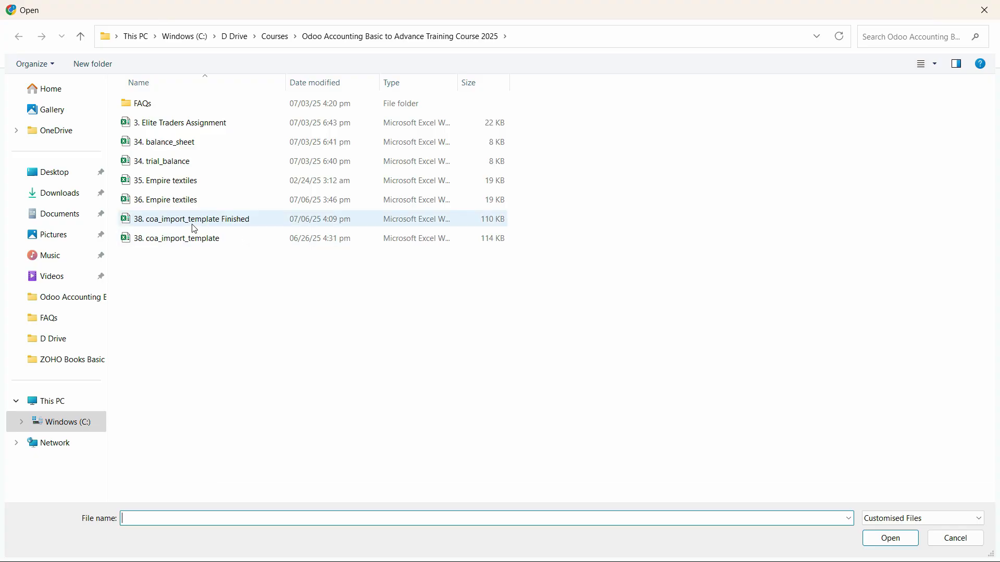
{"action": "double_click", "coordinate": [228, 223]}
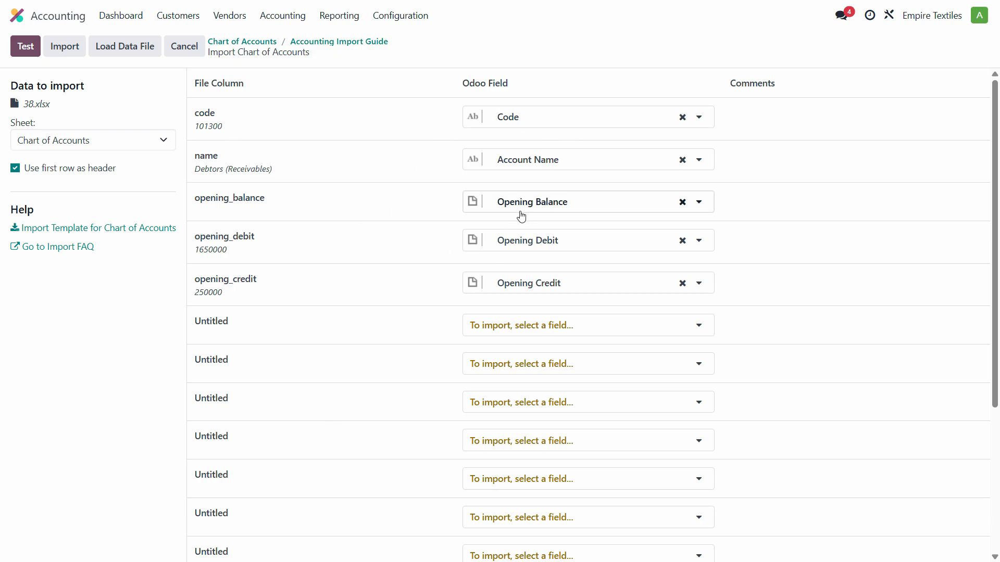
{"action": "left_click", "coordinate": [26, 48]}
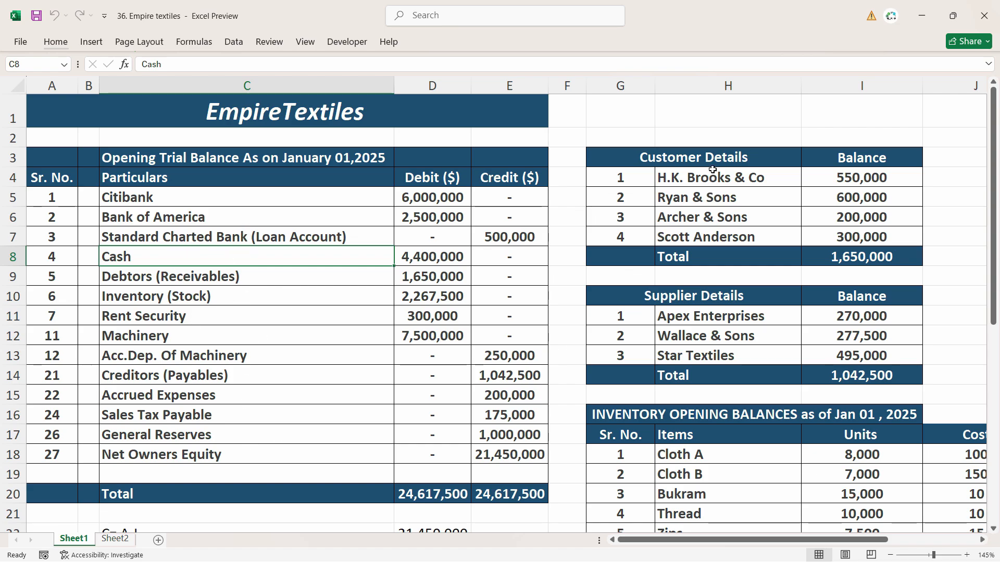
Step: In the 36. Empire textiles workbook, examine the customer balances and the trial balance's receivables, inventory and Citibank entries
{"action": "left_click_drag", "start_coordinate": [712, 169], "coordinate": [714, 237]}
{"action": "left_click_drag", "start_coordinate": [859, 178], "coordinate": [858, 239]}
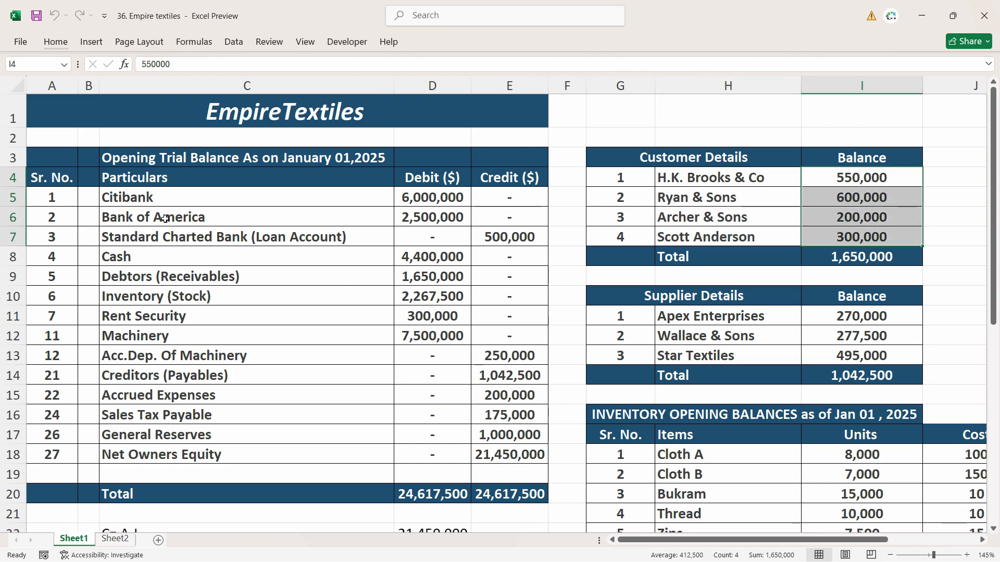
{"action": "left_click", "coordinate": [440, 274]}
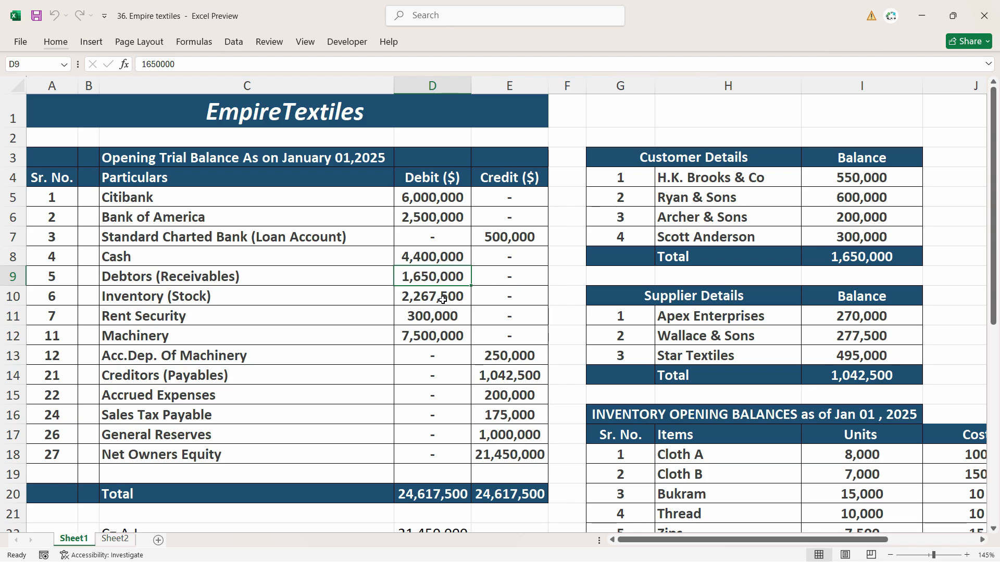
{"action": "left_click", "coordinate": [162, 298]}
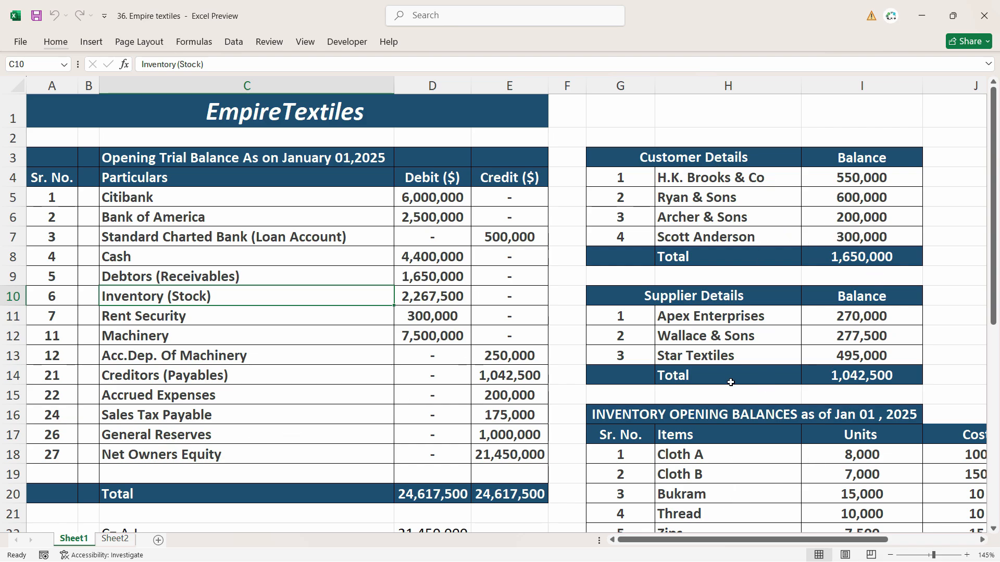
{"action": "scroll", "coordinate": [862, 448], "scroll_direction": "down", "scroll_amount": 3}
{"action": "scroll", "coordinate": [864, 447], "scroll_direction": "up", "scroll_amount": 3}
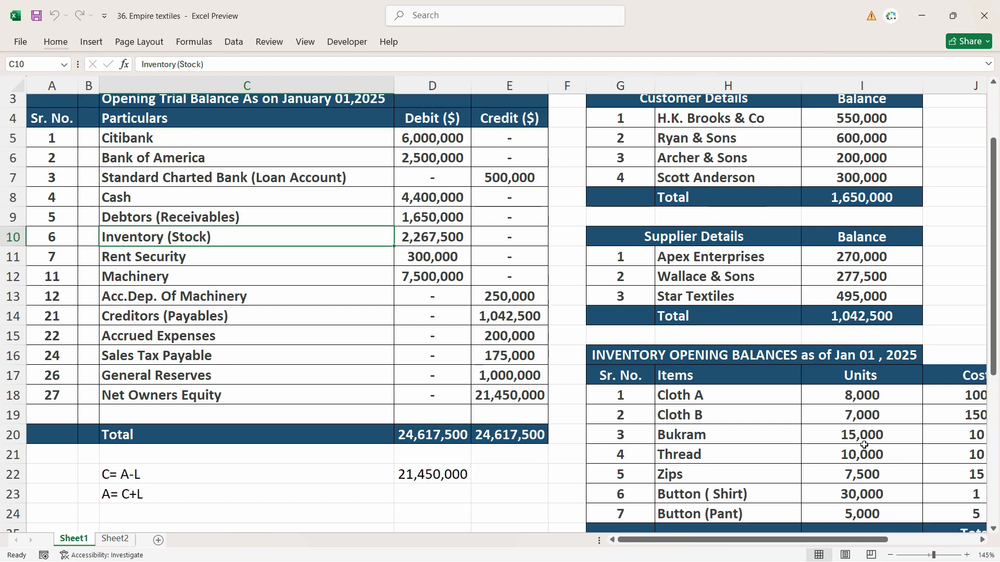
{"action": "left_click", "coordinate": [270, 201]}
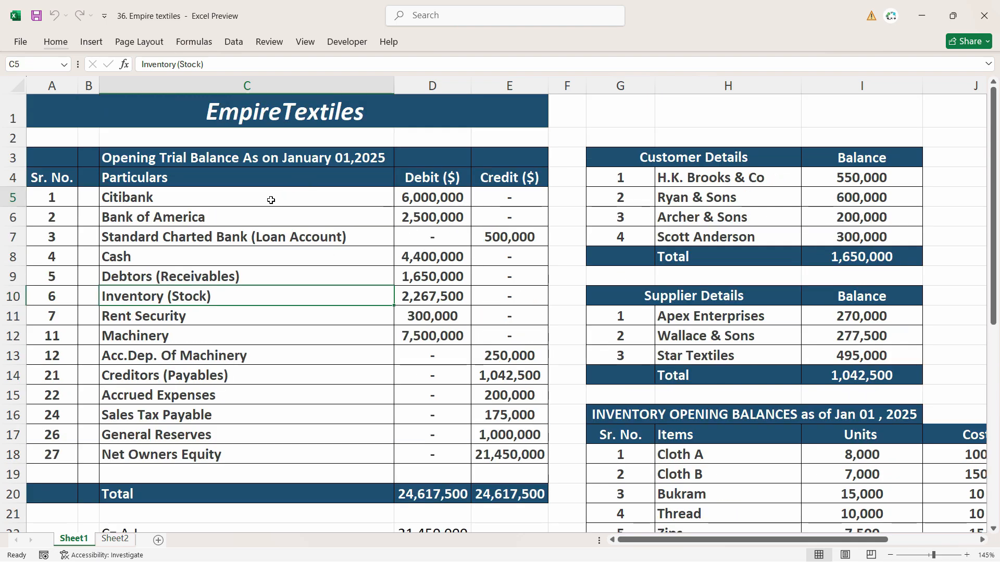
{"action": "left_click", "coordinate": [451, 194]}
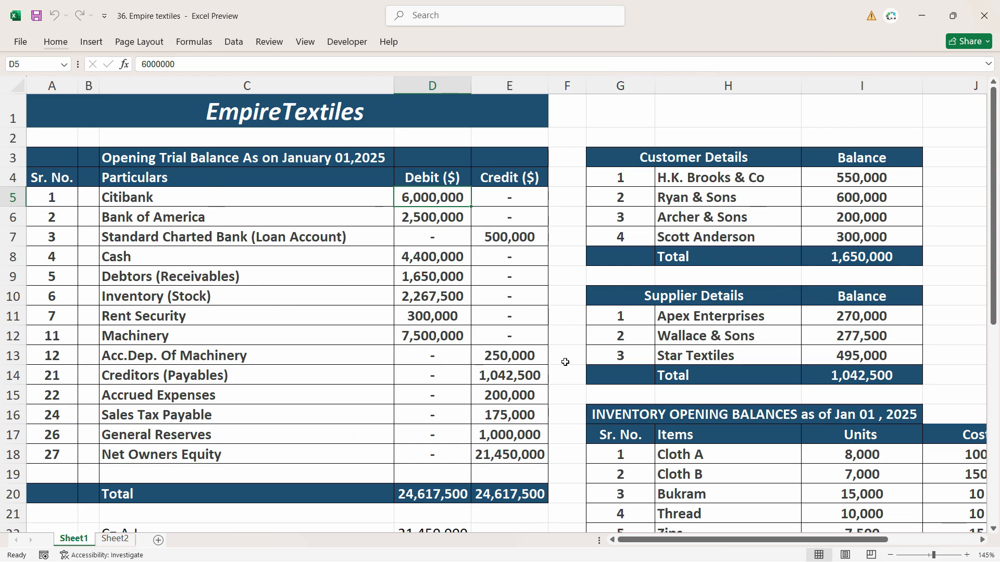
Step: Return to Odoo and import the loaded Chart of Accounts file with its opening balances
{"action": "key", "text": "alt+Tab"}
{"action": "key", "text": "alt+Tab"}
{"action": "key", "text": "alt+Tab"}
{"action": "left_click", "coordinate": [26, 48]}
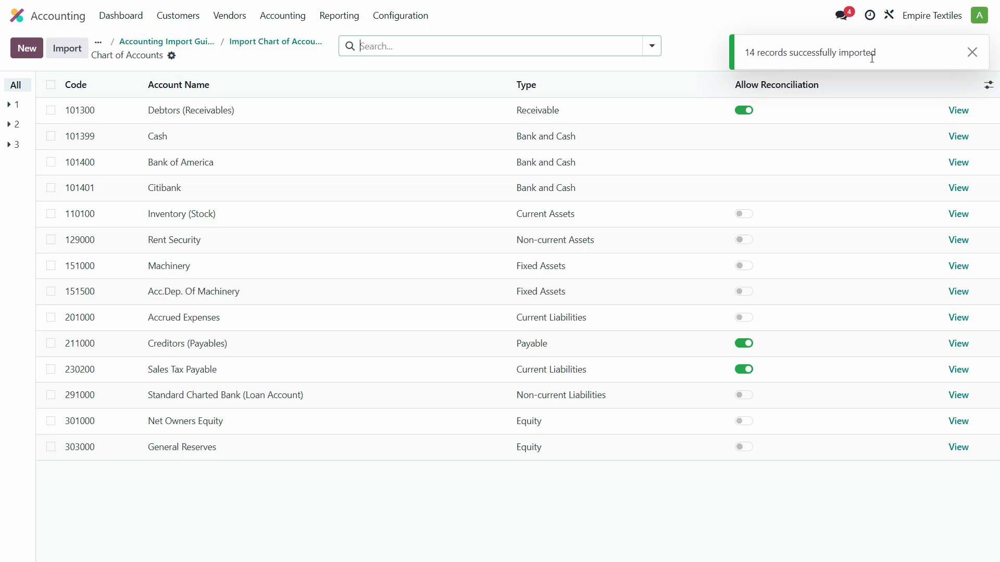
Step: Open the Trial Balance report and set its period to the year 2025
{"action": "left_click", "coordinate": [341, 17]}
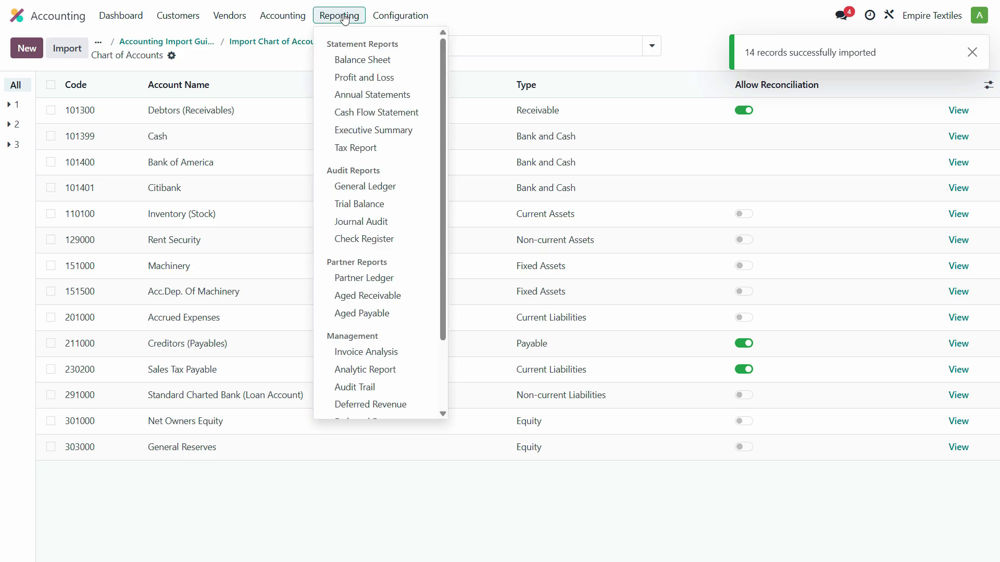
{"action": "left_click", "coordinate": [365, 204]}
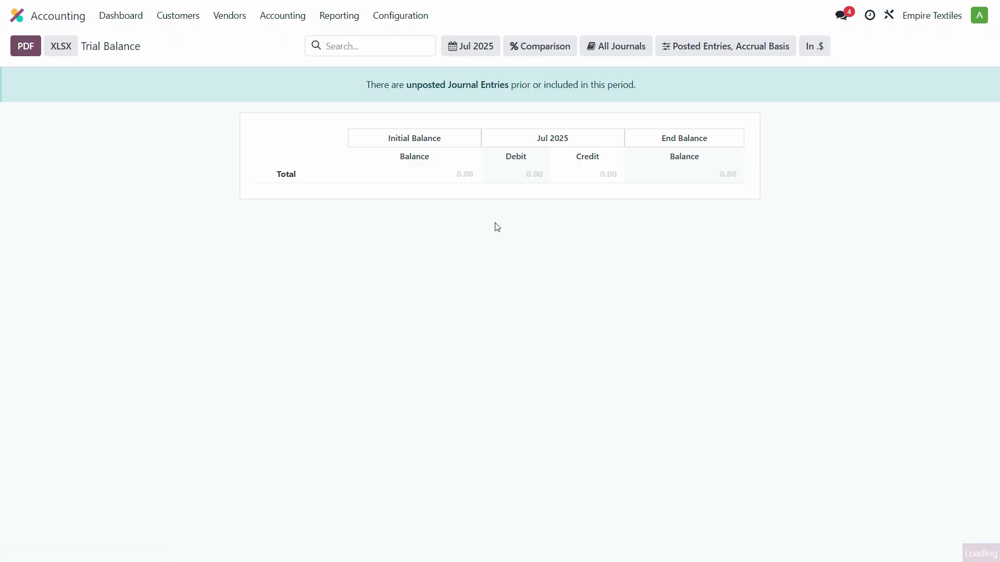
{"action": "left_click", "coordinate": [488, 58]}
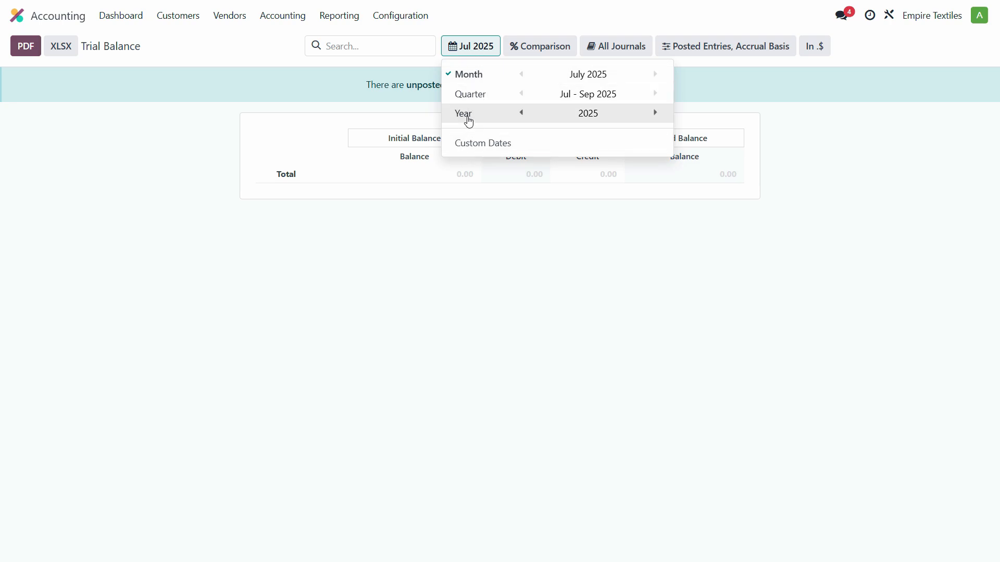
{"action": "left_click", "coordinate": [598, 123]}
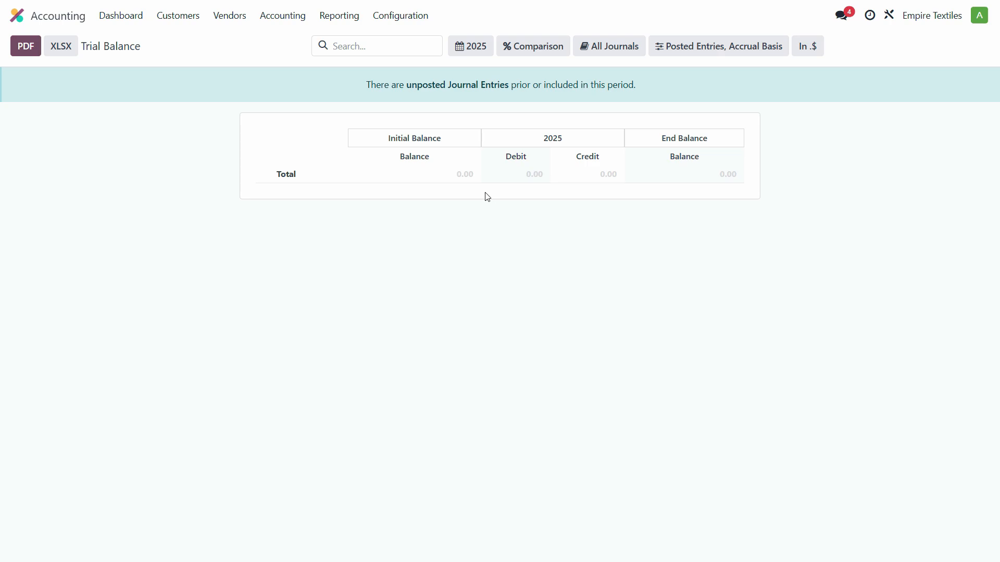
Step: Open the draft Opening Journal Entry from the Journal Entries list and review its journal items
{"action": "left_click", "coordinate": [281, 16]}
{"action": "left_click", "coordinate": [287, 61]}
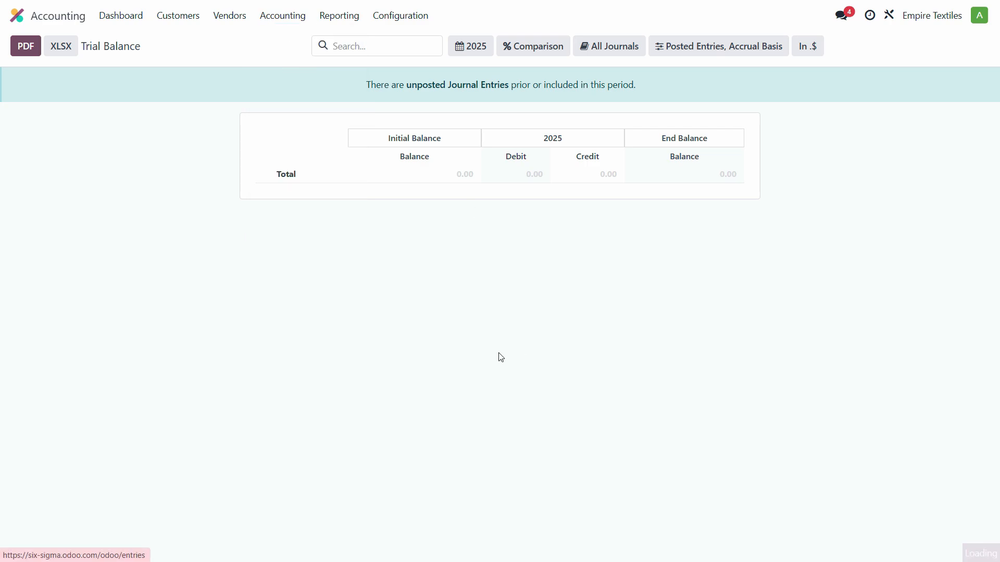
{"action": "left_click", "coordinate": [419, 46]}
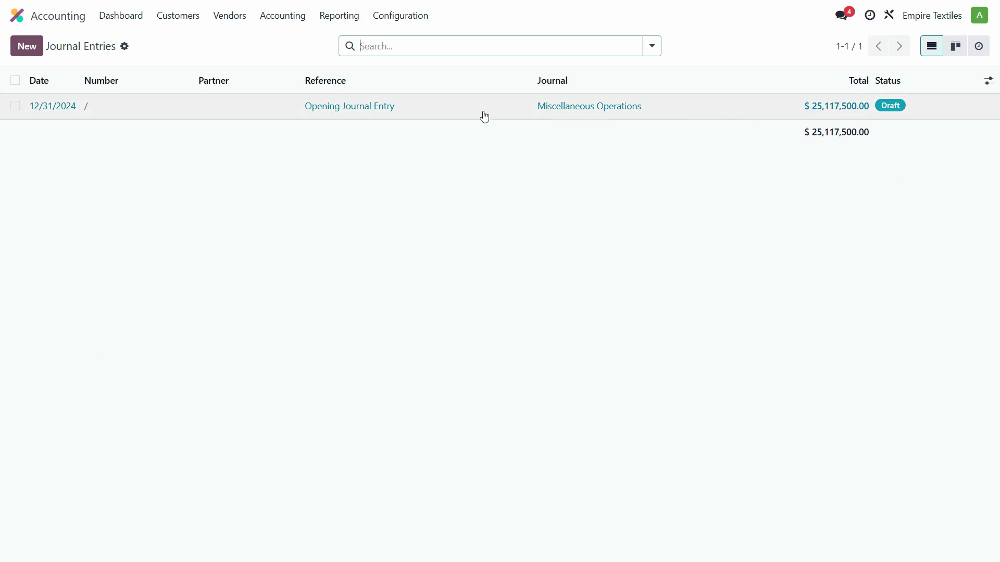
{"action": "left_click", "coordinate": [436, 116]}
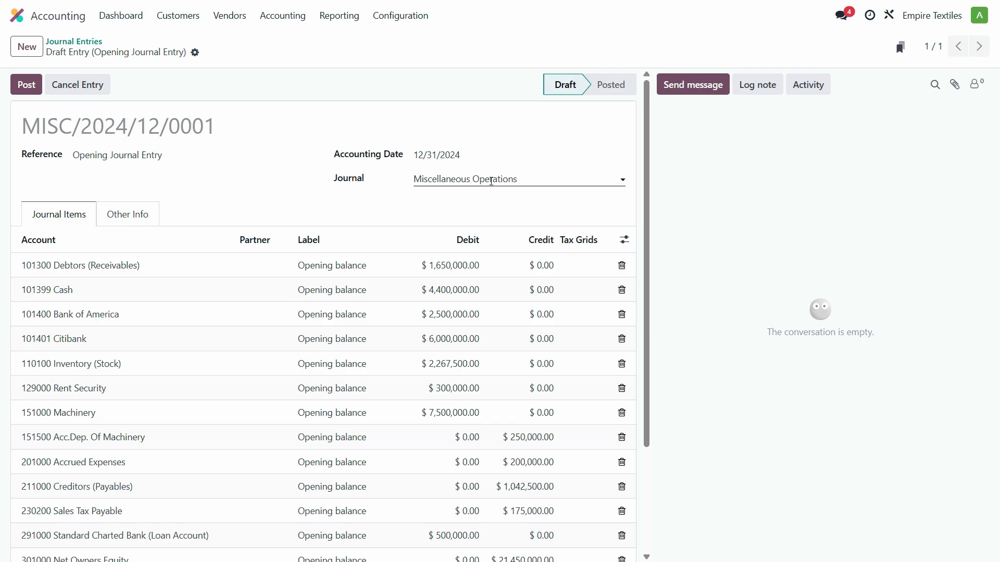
{"action": "scroll", "coordinate": [200, 253], "scroll_direction": "down", "scroll_amount": 3}
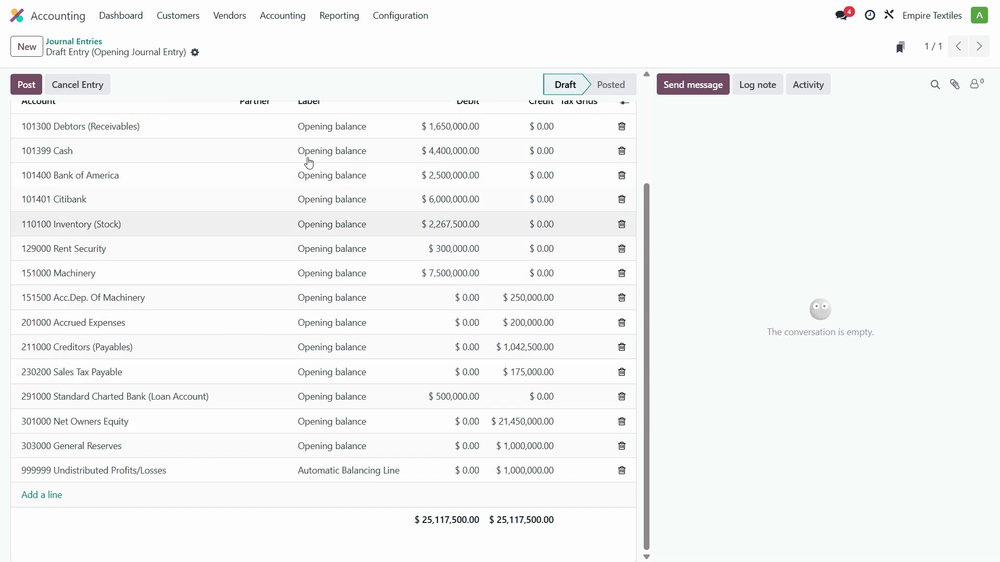
Step: Compare the opening entry's totals with the trial balance total in the 36. Empire textiles workbook
{"action": "key", "text": "alt+Tab"}
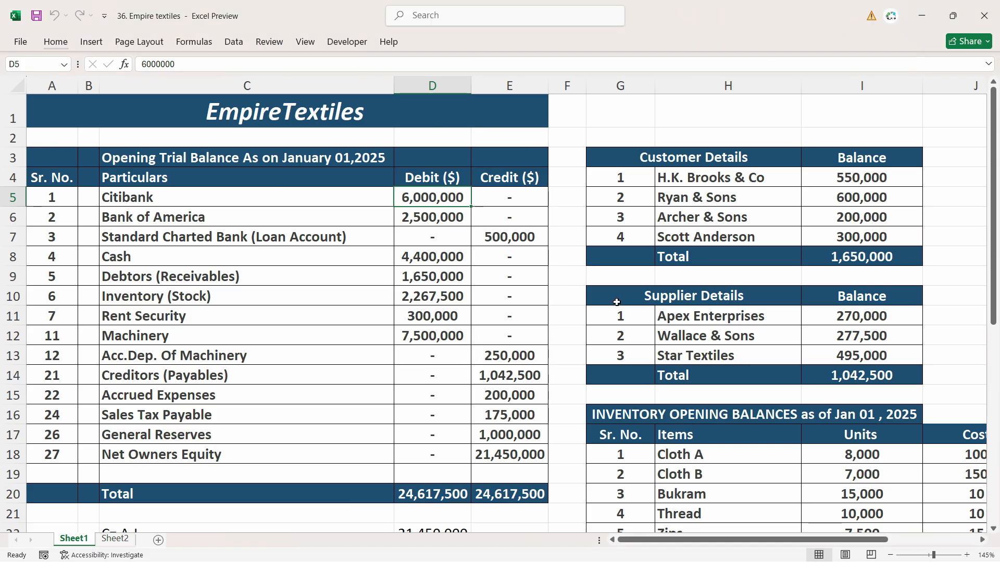
{"action": "left_click", "coordinate": [426, 494]}
{"action": "key", "text": "alt+Tab"}
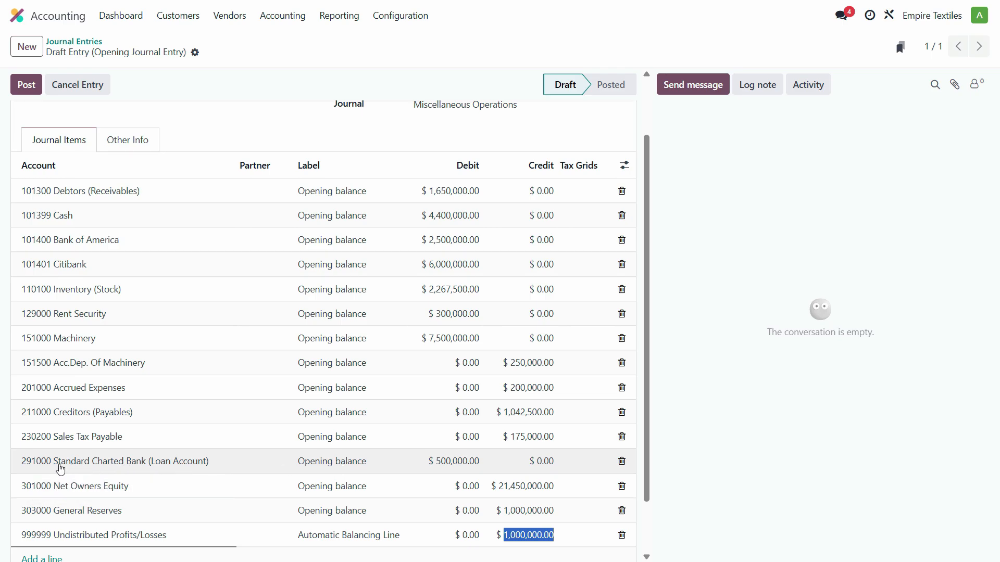
Step: On the Standard Charted Bank (Loan Account) line, clear the debit and set the credit to 500,000
{"action": "left_click", "coordinate": [449, 464]}
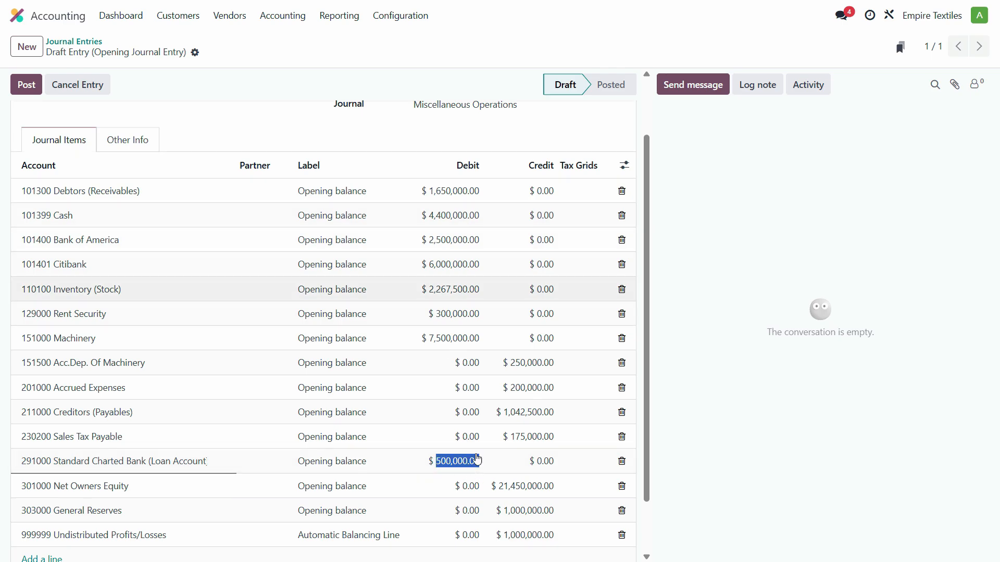
{"action": "key", "text": "BackSpace"}
{"action": "left_click", "coordinate": [535, 464]}
{"action": "type", "text": "500000"}
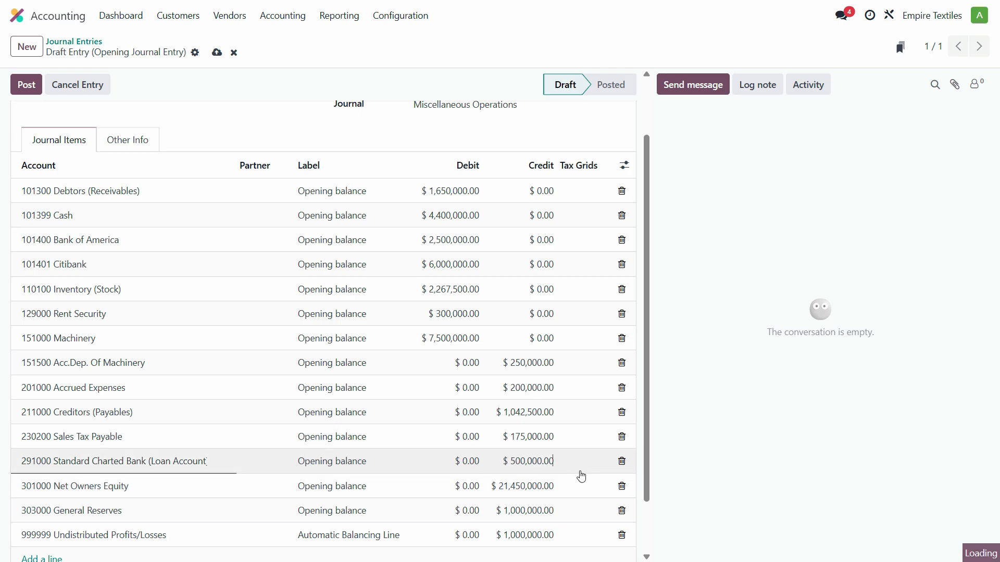
Step: Delete the automatic balancing line on 999999 Undistributed Profits/Losses from the draft opening entry and review the remaining journal items
{"action": "scroll", "coordinate": [599, 475], "scroll_direction": "down", "scroll_amount": 1}
{"action": "left_click", "coordinate": [529, 470]}
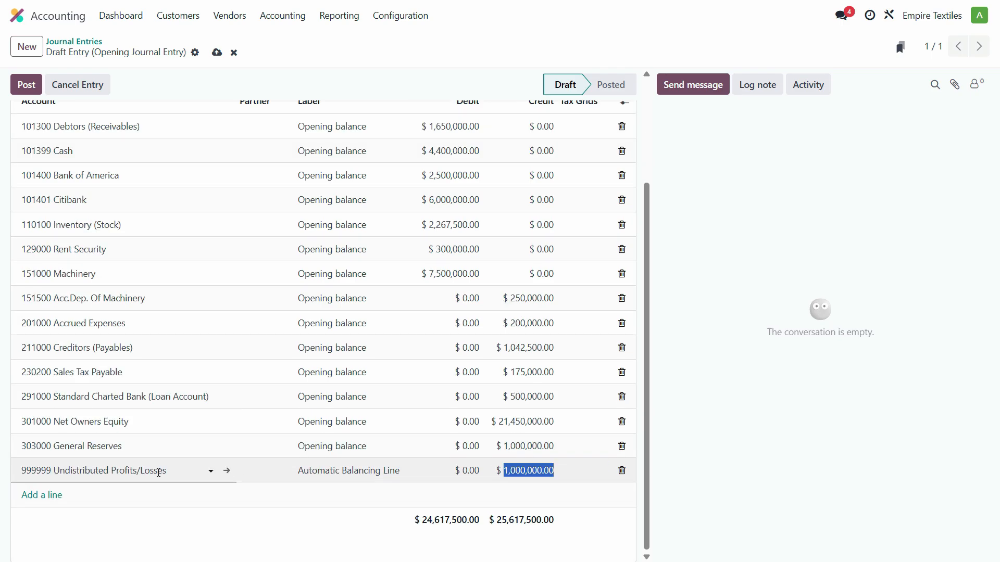
{"action": "left_click", "coordinate": [622, 470]}
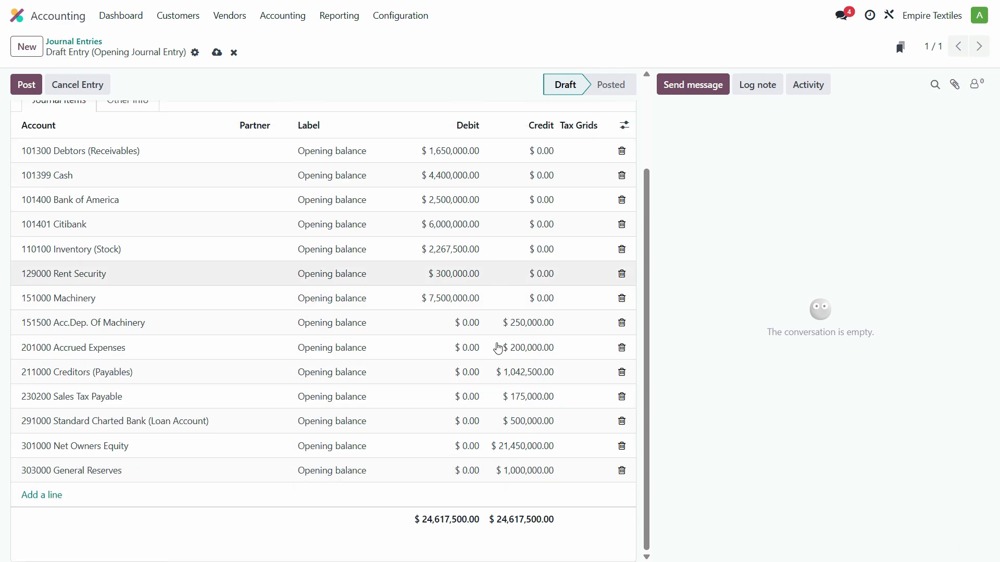
{"action": "scroll", "coordinate": [469, 338], "scroll_direction": "up", "scroll_amount": 3}
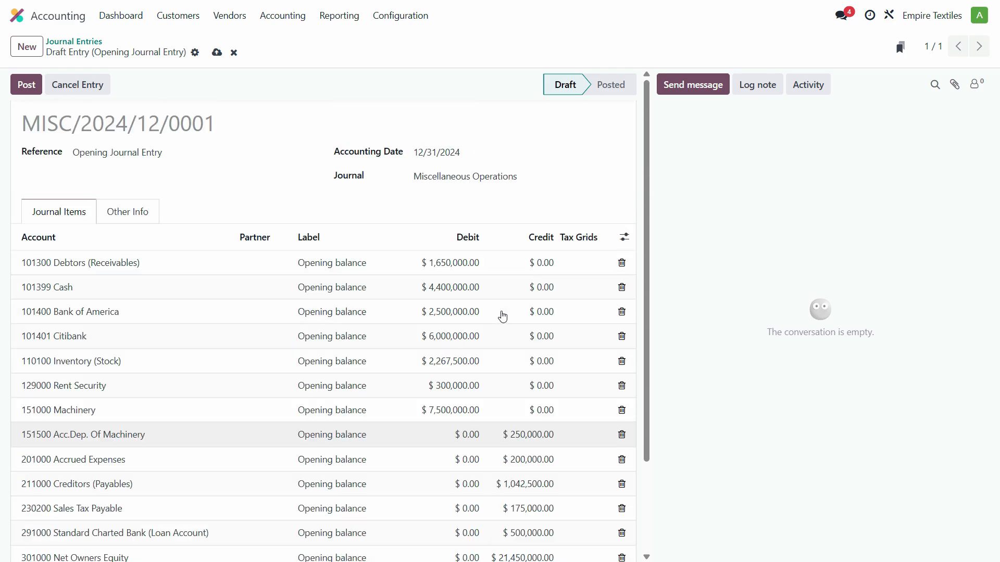
{"action": "scroll", "coordinate": [483, 285], "scroll_direction": "down", "scroll_amount": 2}
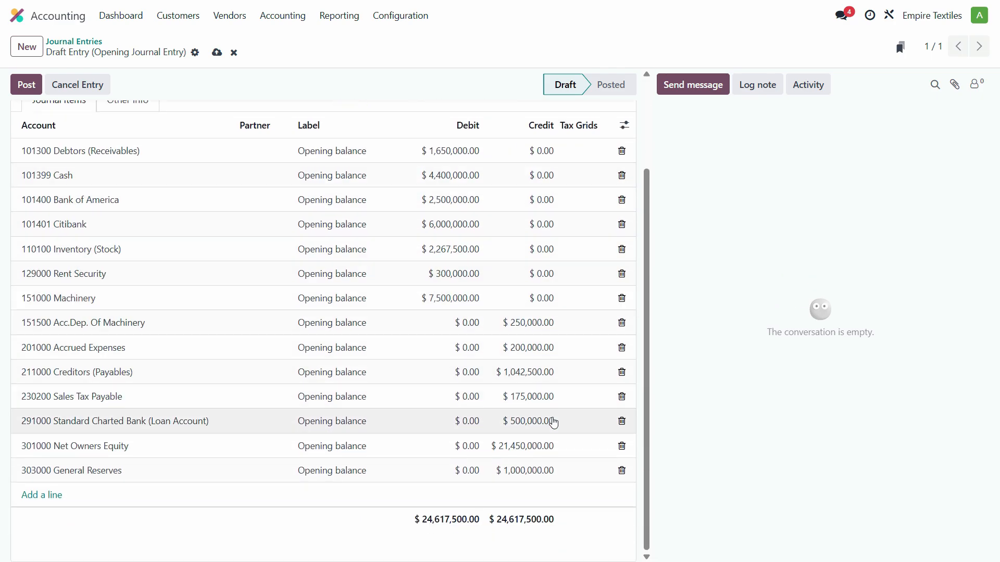
Step: Check the debit amounts in the 36. Empire textiles workbook and post the opening journal entry
{"action": "key", "text": "alt+Tab"}
{"action": "left_click_drag", "start_coordinate": [439, 202], "coordinate": [409, 460]}
{"action": "key", "text": "alt+Tab"}
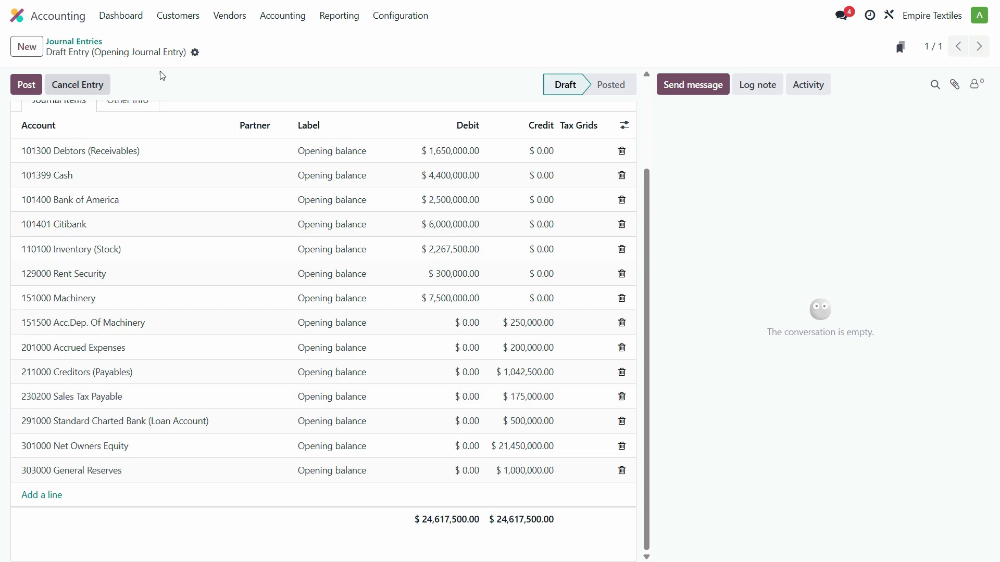
{"action": "left_click", "coordinate": [27, 86]}
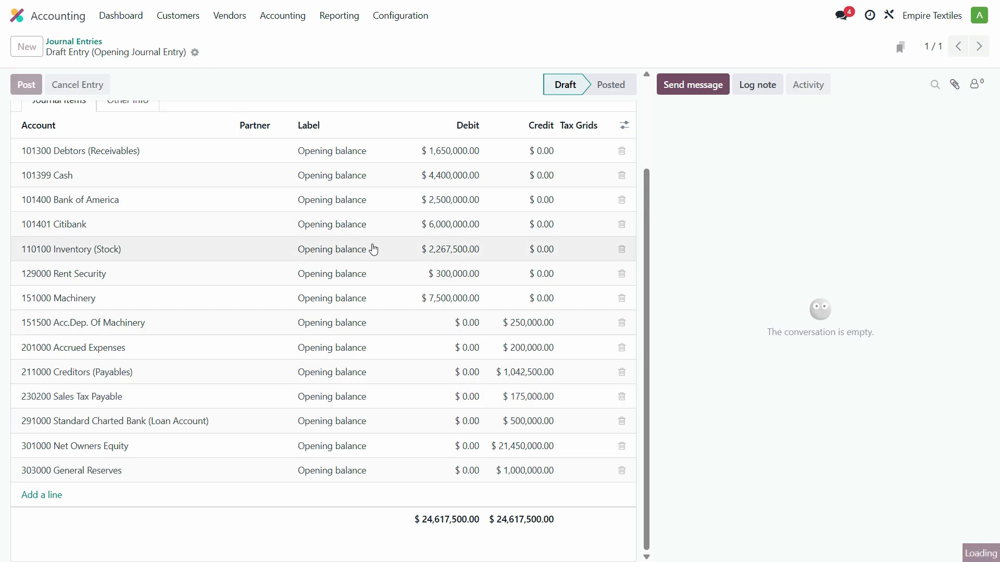
{"action": "scroll", "coordinate": [473, 237], "scroll_direction": "up", "scroll_amount": 3}
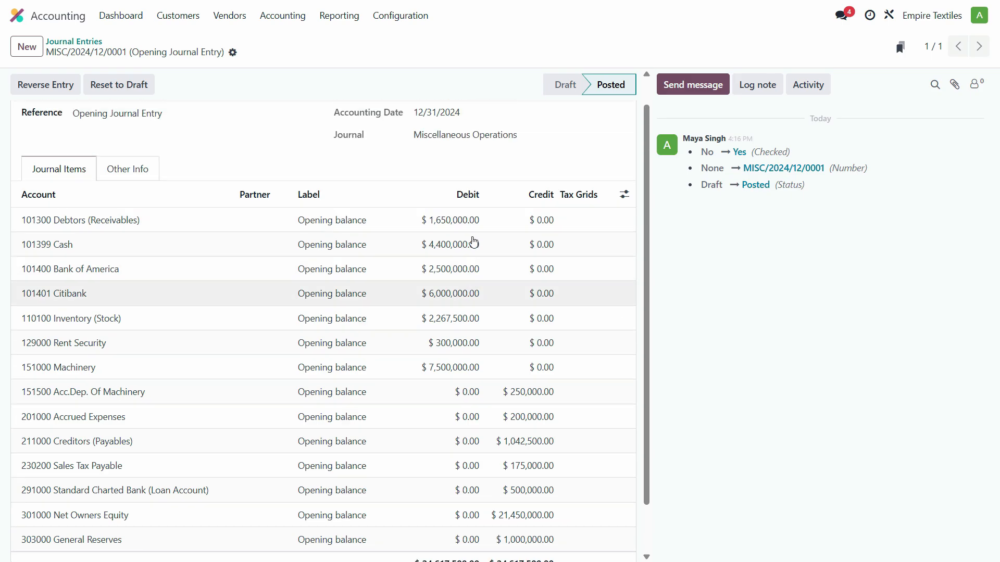
Step: Open the Trial Balance report and set its period to the month of January 2025
{"action": "left_click", "coordinate": [402, 16]}
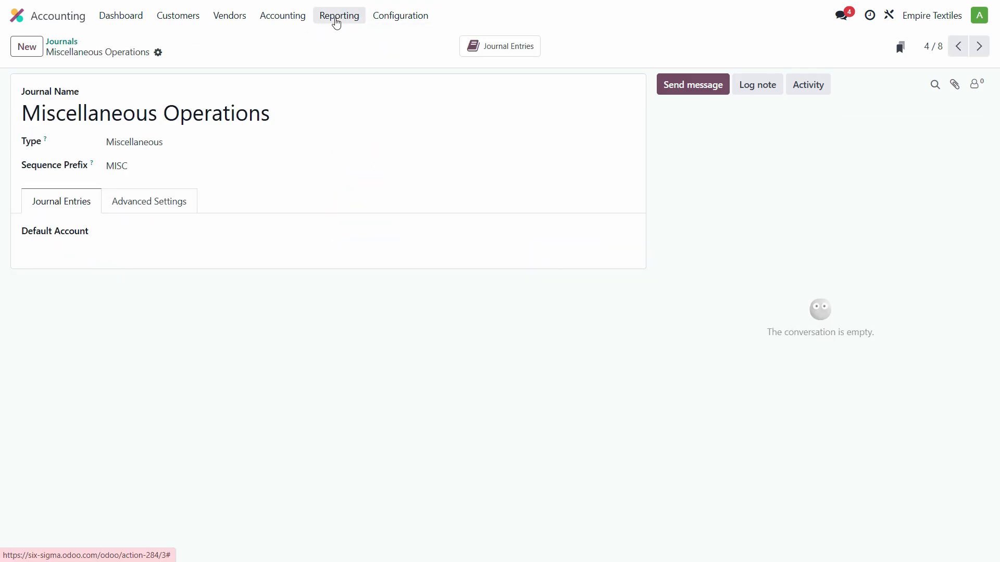
{"action": "left_click", "coordinate": [335, 19]}
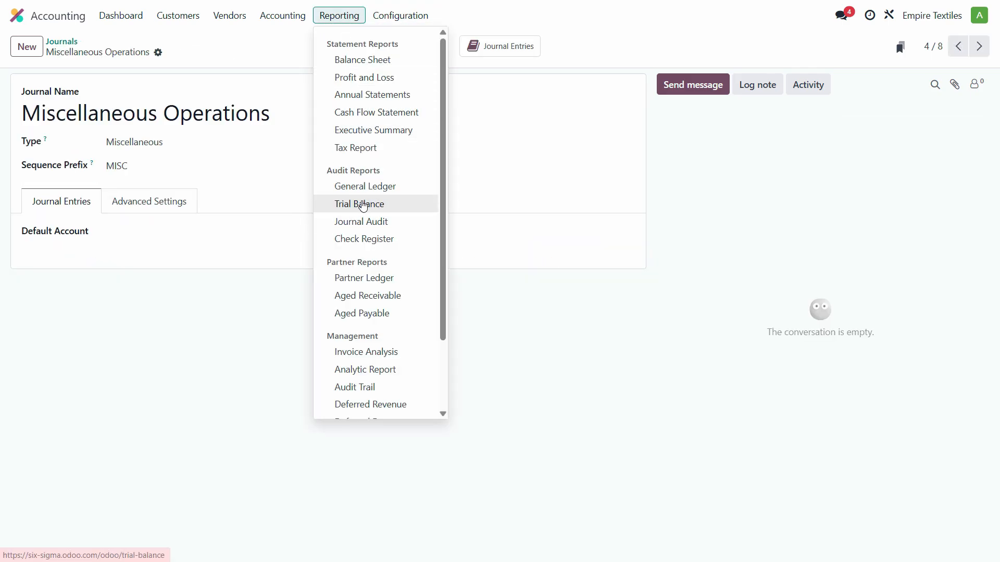
{"action": "left_click", "coordinate": [359, 204]}
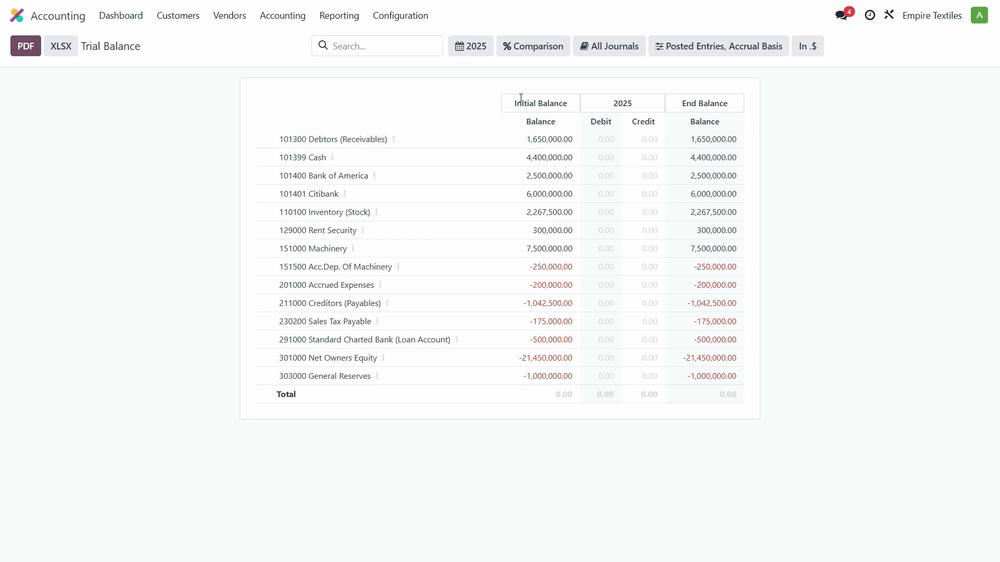
{"action": "left_click", "coordinate": [472, 47]}
{"action": "left_click", "coordinate": [530, 75]}
{"action": "left_click", "coordinate": [530, 75]}
{"action": "left_click", "coordinate": [530, 75]}
{"action": "left_click", "coordinate": [530, 74]}
{"action": "left_click", "coordinate": [530, 74]}
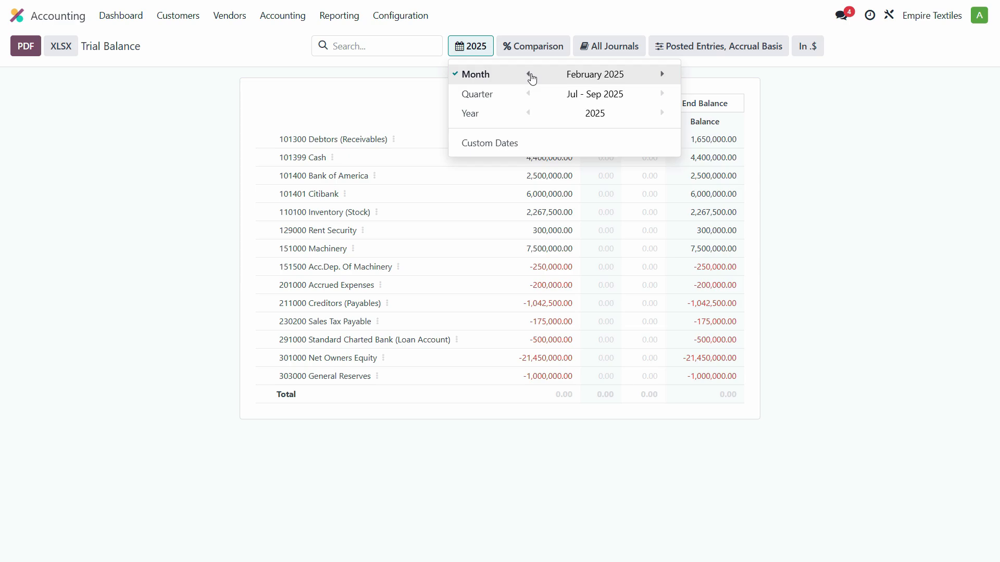
{"action": "left_click", "coordinate": [530, 75]}
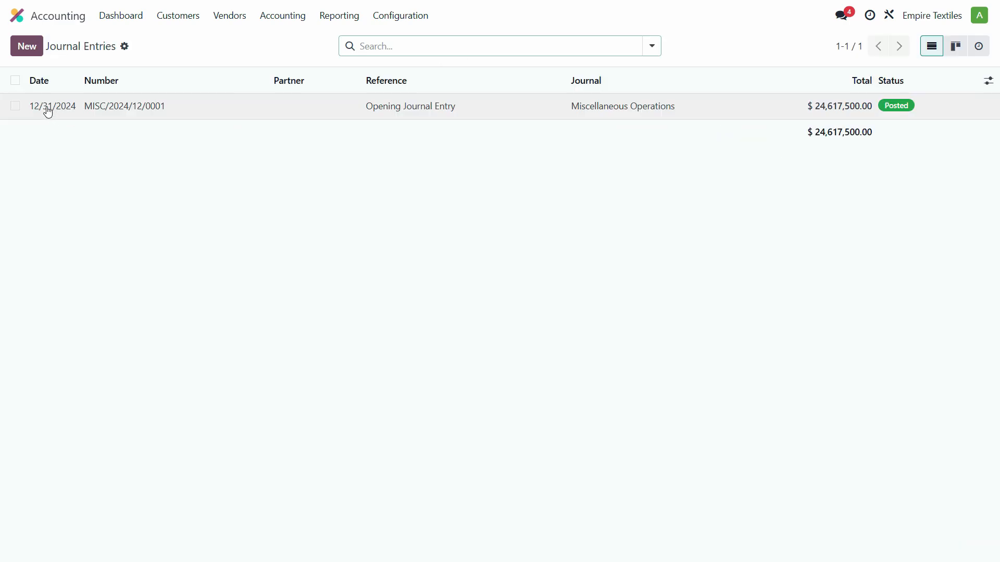
Step: Reset the posted Opening Journal Entry to draft and set its accounting date to 01/01/2025
{"action": "left_click", "coordinate": [48, 111]}
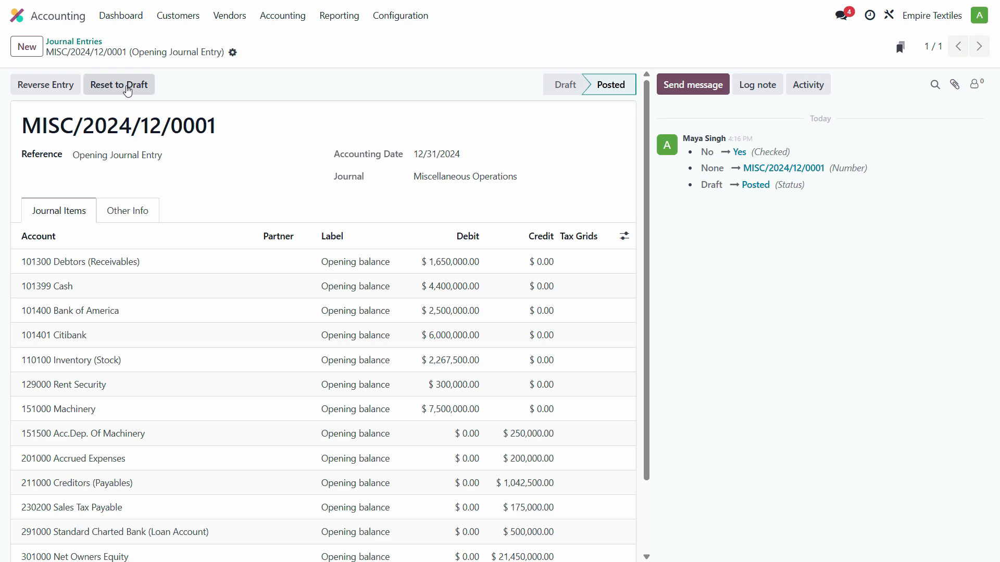
{"action": "left_click", "coordinate": [128, 91]}
{"action": "left_click", "coordinate": [446, 155]}
{"action": "left_click", "coordinate": [633, 190]}
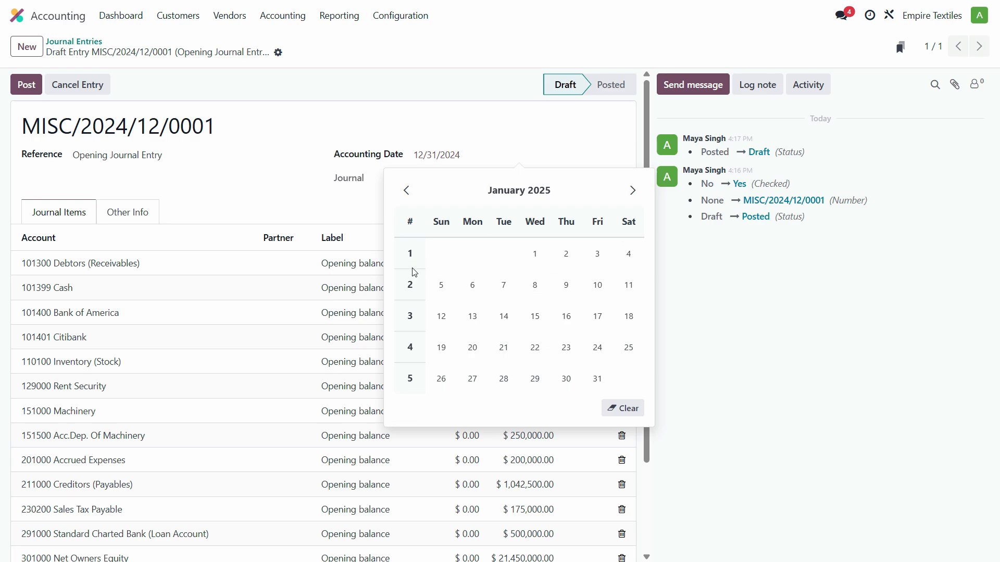
{"action": "left_click", "coordinate": [535, 254]}
Step: Clear the old MISC/2024/12/0001 number from the opening entry and post it
{"action": "left_click", "coordinate": [26, 84]}
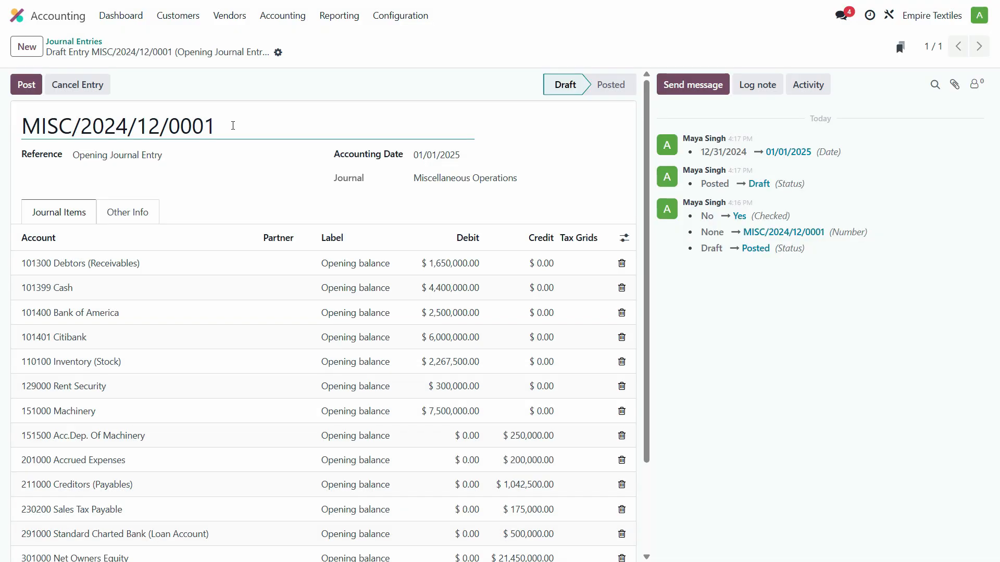
{"action": "left_click_drag", "start_coordinate": [232, 126], "coordinate": [4, 123]}
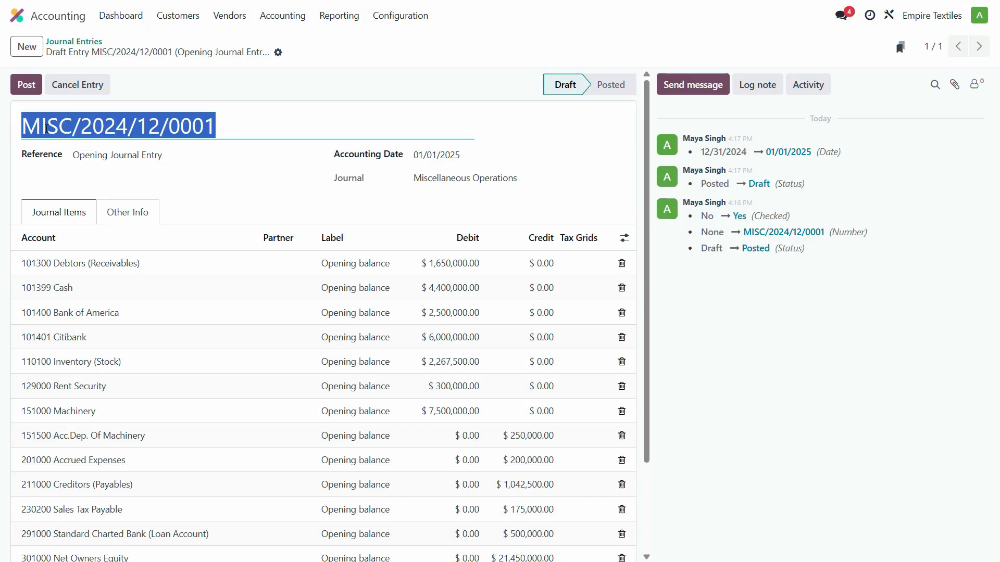
{"action": "key", "text": "BackSpace"}
{"action": "left_click", "coordinate": [31, 92]}
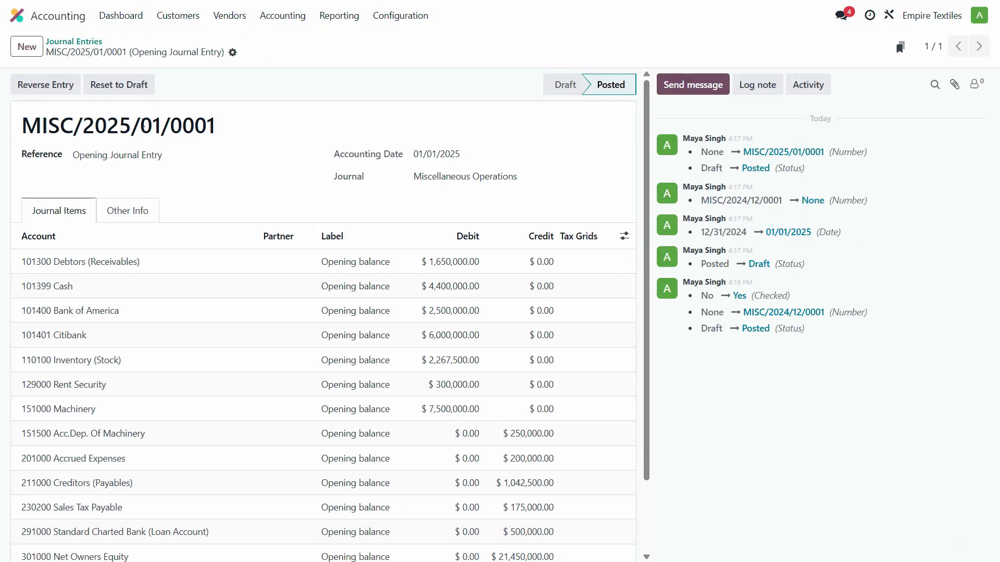
Step: Reopen the Trial Balance report, review the January balances and set the period to the year 2025
{"action": "left_click", "coordinate": [319, 21]}
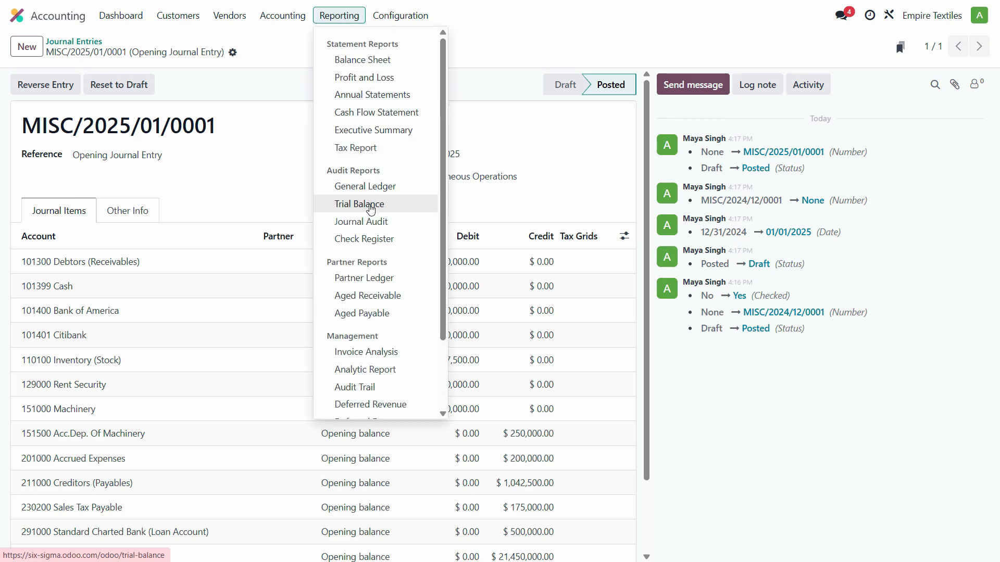
{"action": "left_click", "coordinate": [370, 209]}
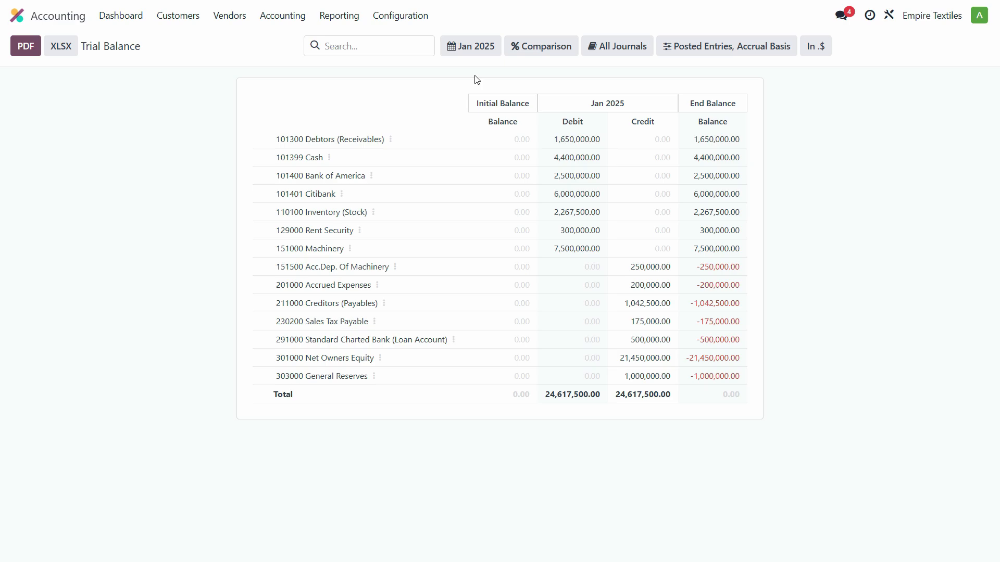
{"action": "left_click", "coordinate": [485, 51]}
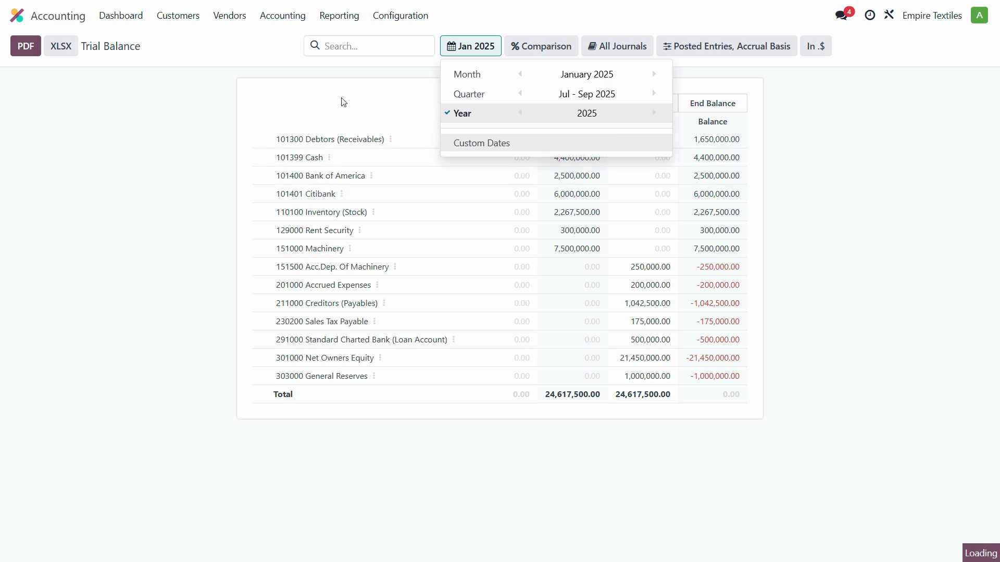
{"action": "left_click", "coordinate": [401, 115]}
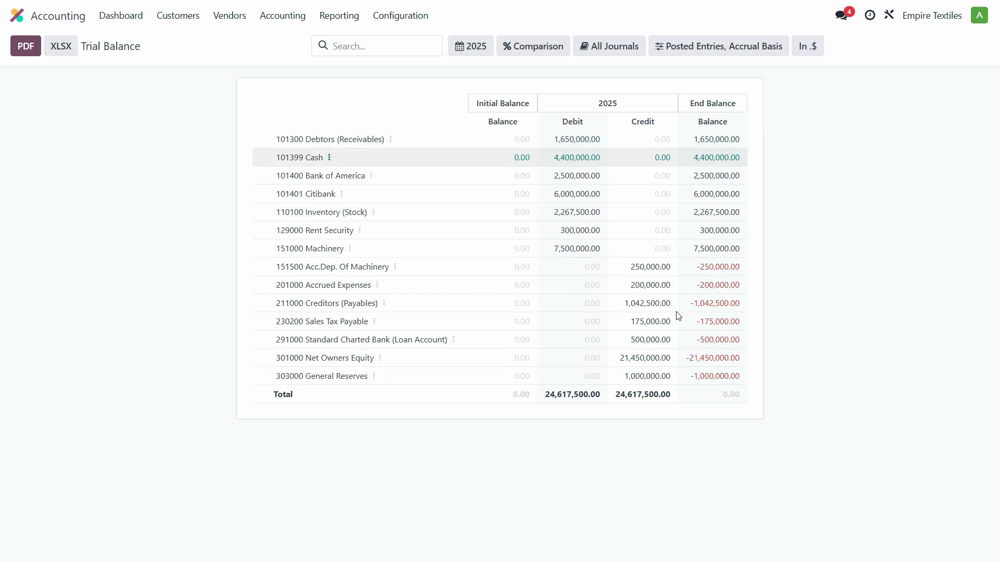
Step: Compare the trial balance's debit and credit totals with the Total row in the 36. Empire textiles workbook
{"action": "key", "text": "alt+Tab"}
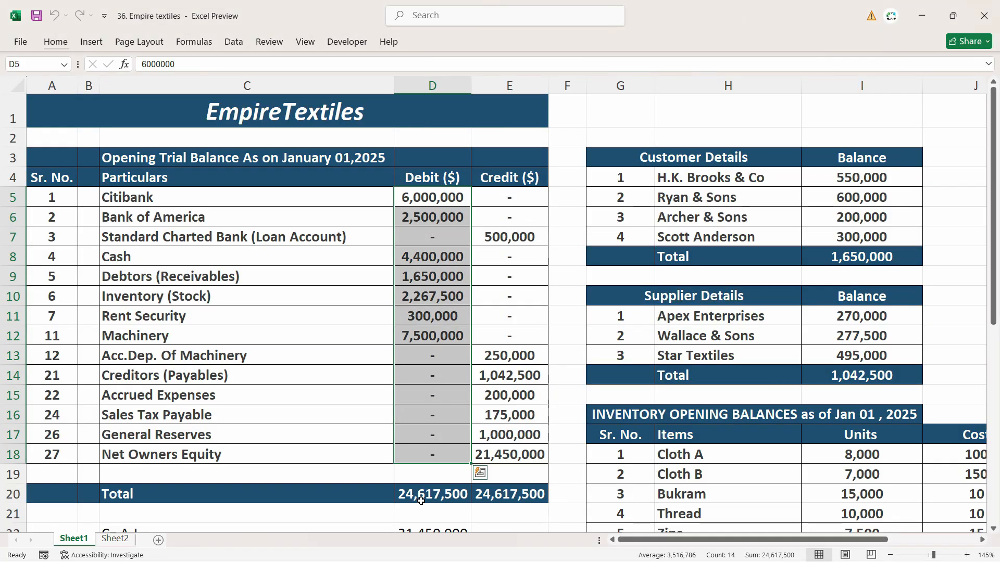
{"action": "left_click", "coordinate": [421, 501]}
{"action": "scroll", "coordinate": [462, 358], "scroll_direction": "down", "scroll_amount": 3}
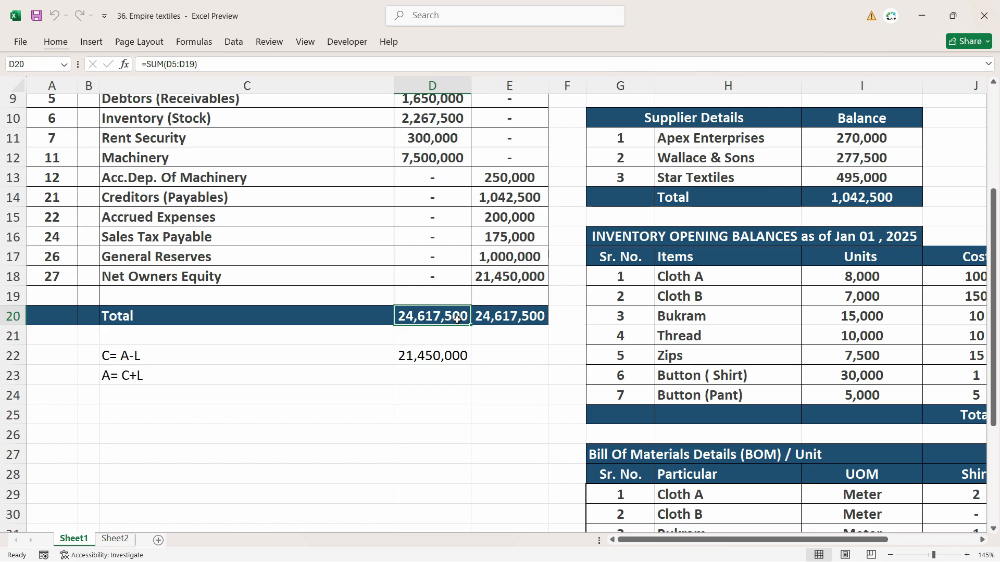
{"action": "left_click", "coordinate": [491, 319]}
{"action": "key", "text": "alt+Tab"}
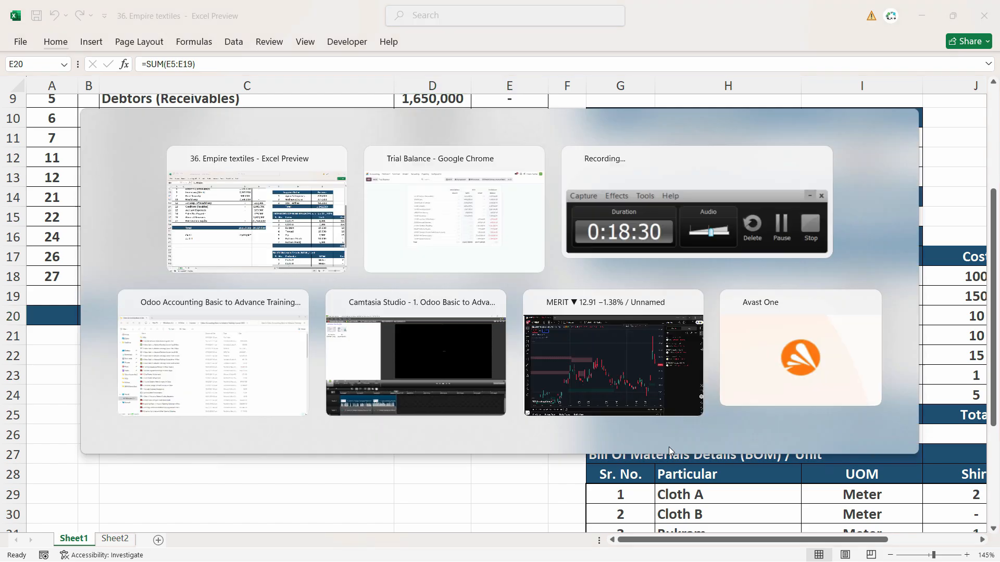
{"action": "key", "text": "alt+Tab"}
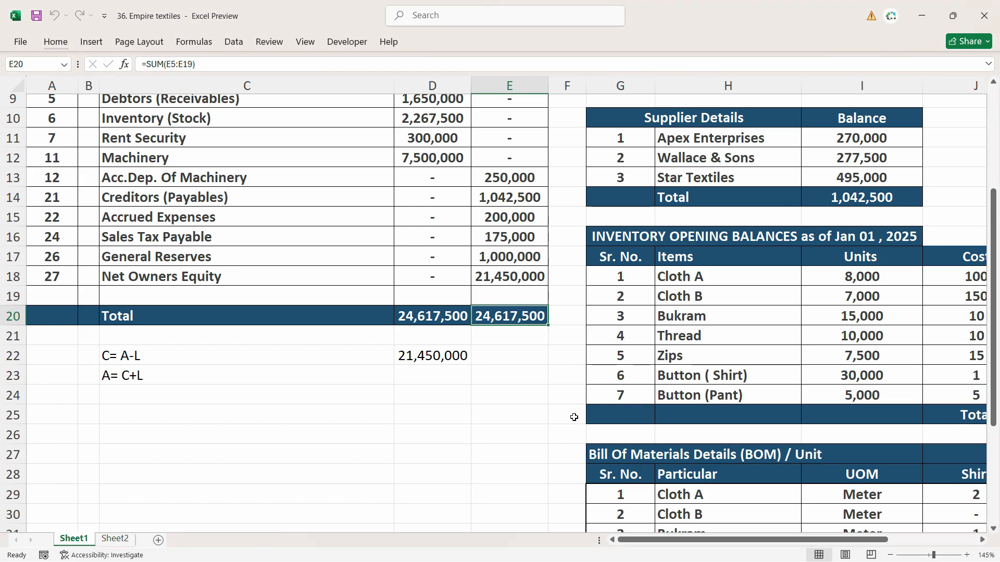
Step: Select the Particulars of the opening trial balance from Citibank to Net Owners Equity for review
{"action": "scroll", "coordinate": [171, 224], "scroll_direction": "up", "scroll_amount": 3}
{"action": "left_click_drag", "start_coordinate": [170, 200], "coordinate": [163, 396]}
{"action": "left_click_drag", "start_coordinate": [190, 201], "coordinate": [190, 455]}
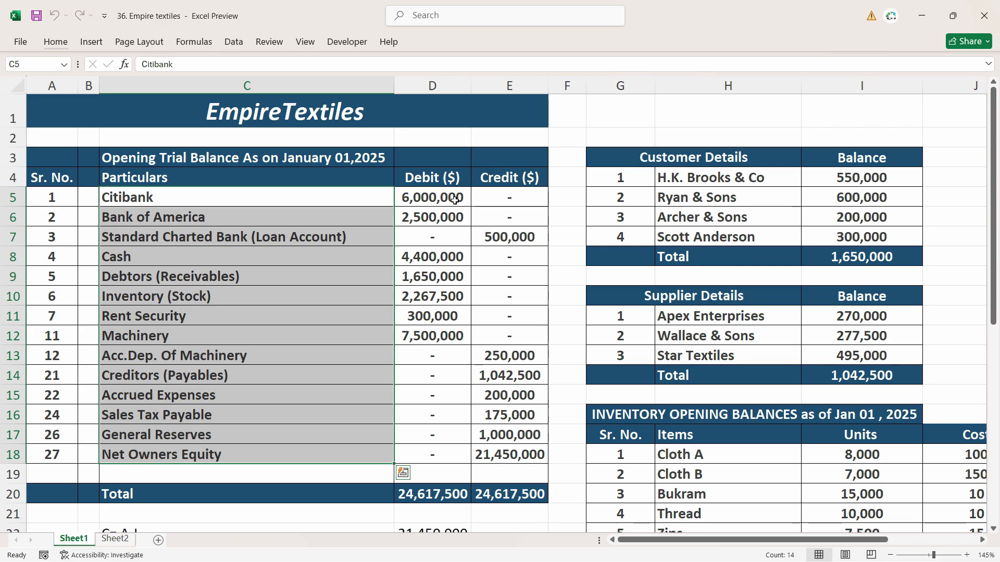